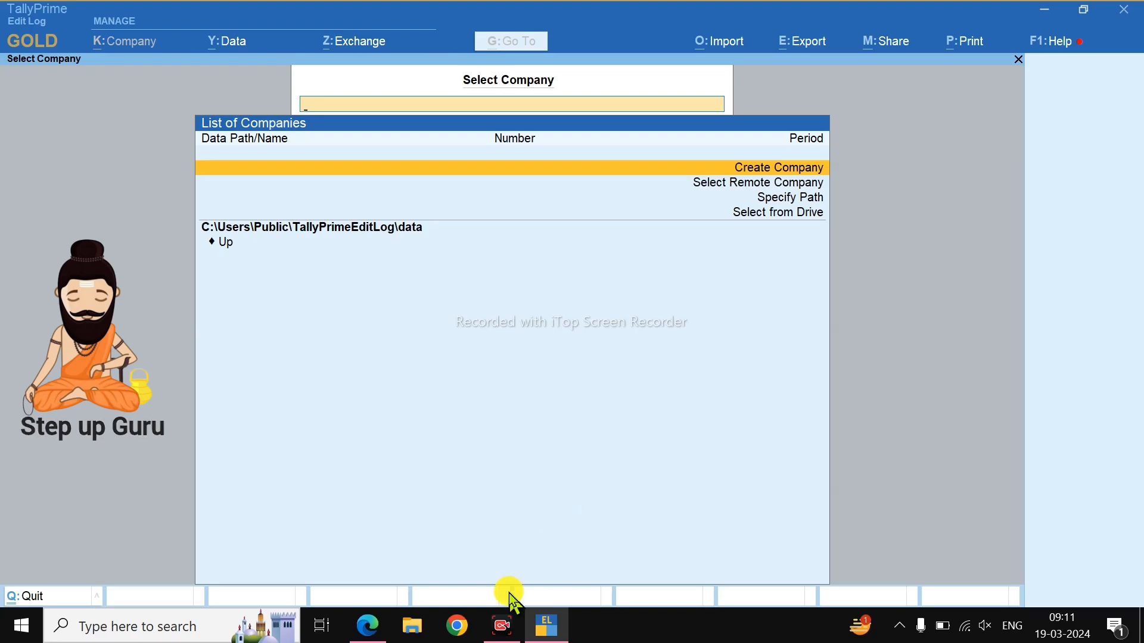
Switch from TallyPrime's company list to the Hindi Business transactions PDF in Edge.
{"action": "left_click", "coordinate": [367, 625]}
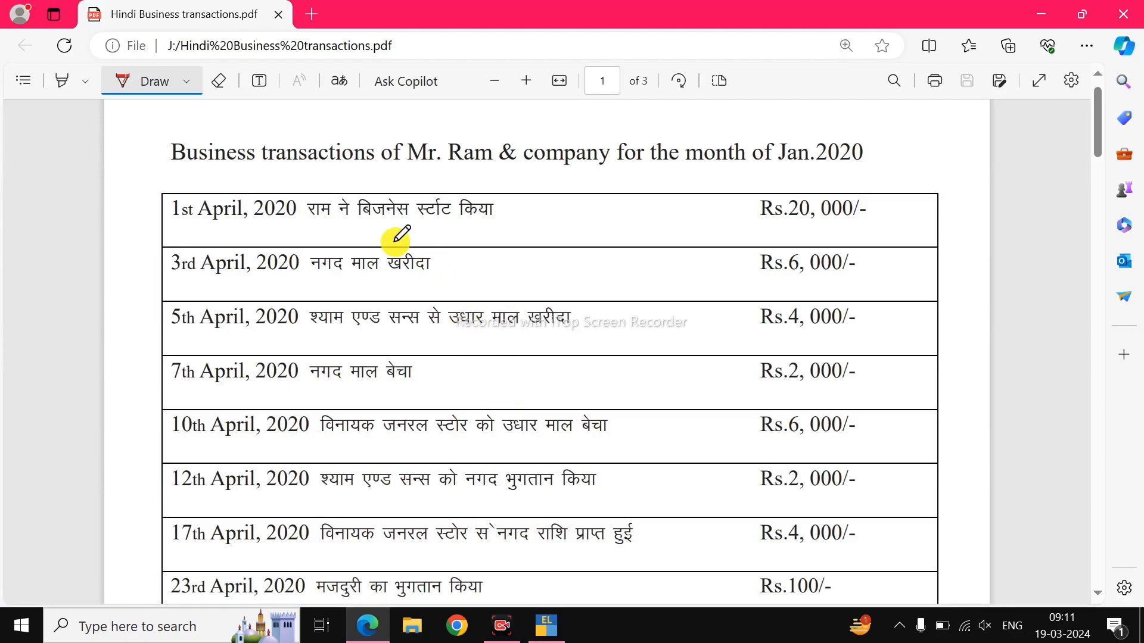
Underline Mr. Ram &, Jan.2020, and the first row's description and Rs.20,000/- in red ink.
{"action": "left_click_drag", "start_coordinate": [394, 177], "coordinate": [539, 177]}
{"action": "left_click_drag", "start_coordinate": [763, 174], "coordinate": [851, 162]}
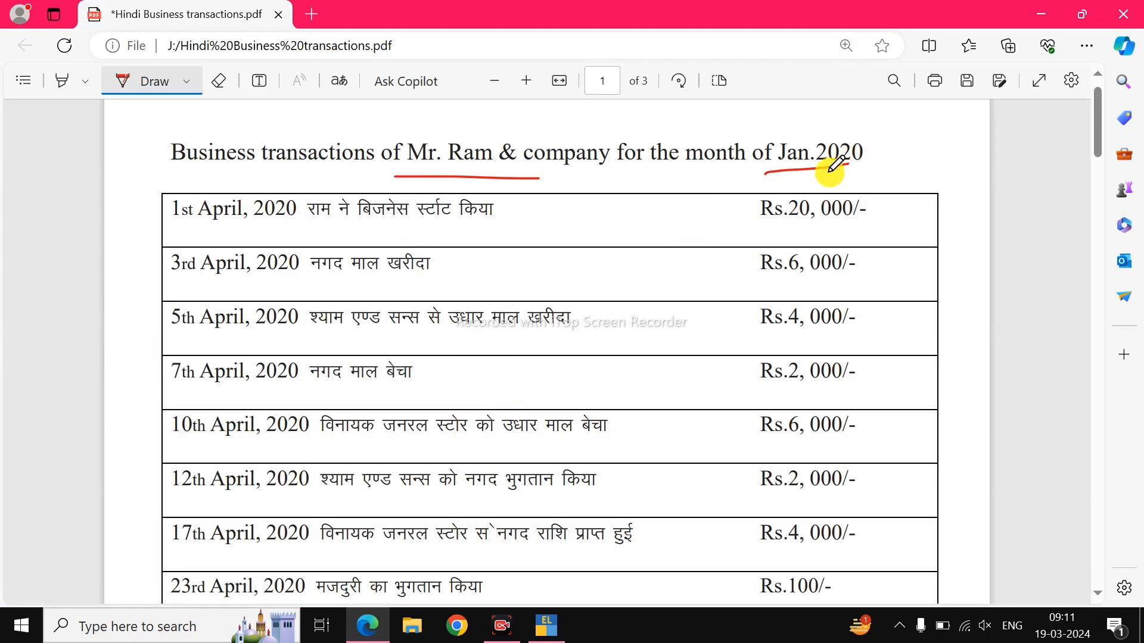
{"action": "mouse_move", "coordinate": [178, 226]}
{"action": "left_mouse_down"}
{"action": "mouse_move", "coordinate": [250, 145]}
{"action": "mouse_move", "coordinate": [313, 141]}
{"action": "left_mouse_up"}
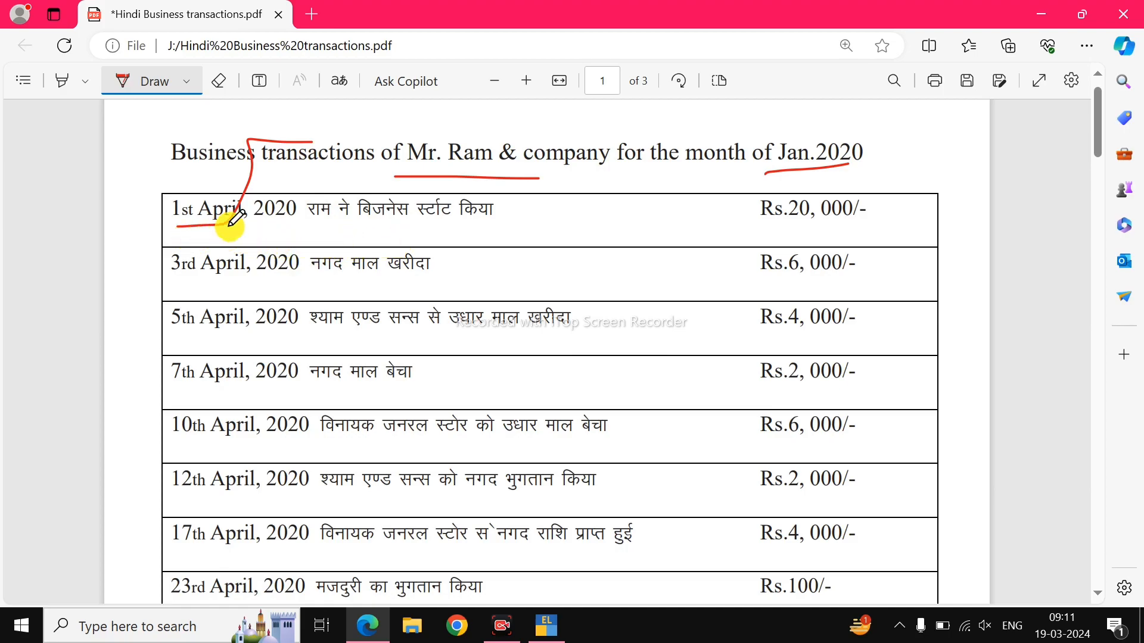
{"action": "left_click_drag", "start_coordinate": [308, 234], "coordinate": [376, 232]}
{"action": "left_click_drag", "start_coordinate": [748, 234], "coordinate": [906, 231]}
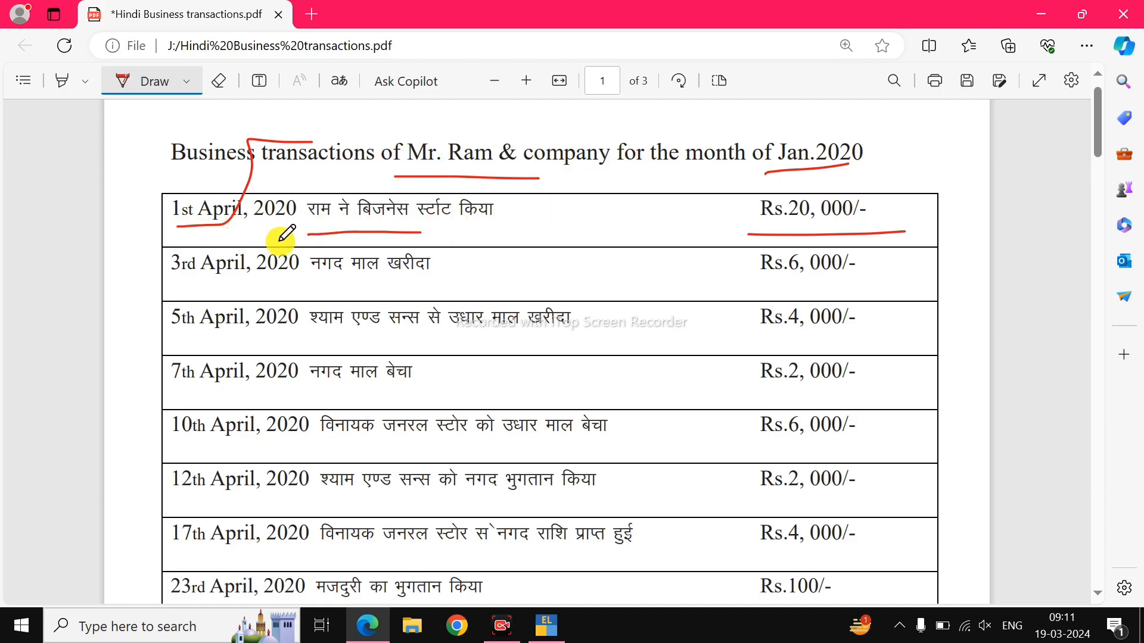
{"action": "key", "text": "alt+Tab"}
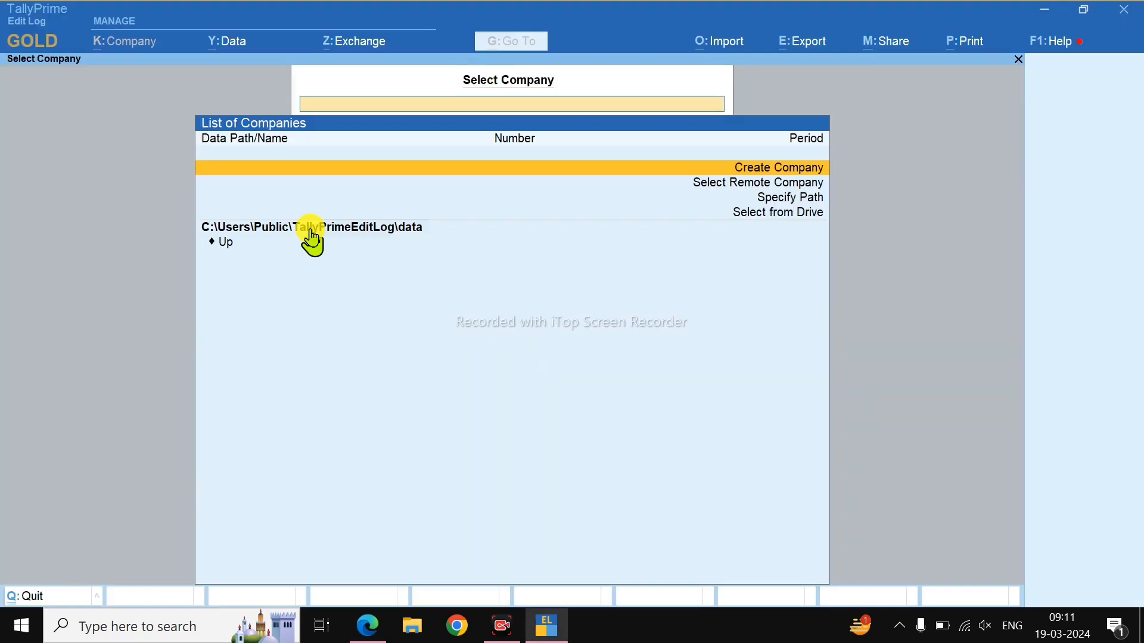
Create company RAM AND COMPANY with address Angeela Chowk, Chhatargarh, Bikaner.
{"action": "left_click", "coordinate": [768, 178]}
{"action": "type", "text": "RAM AND CO"}
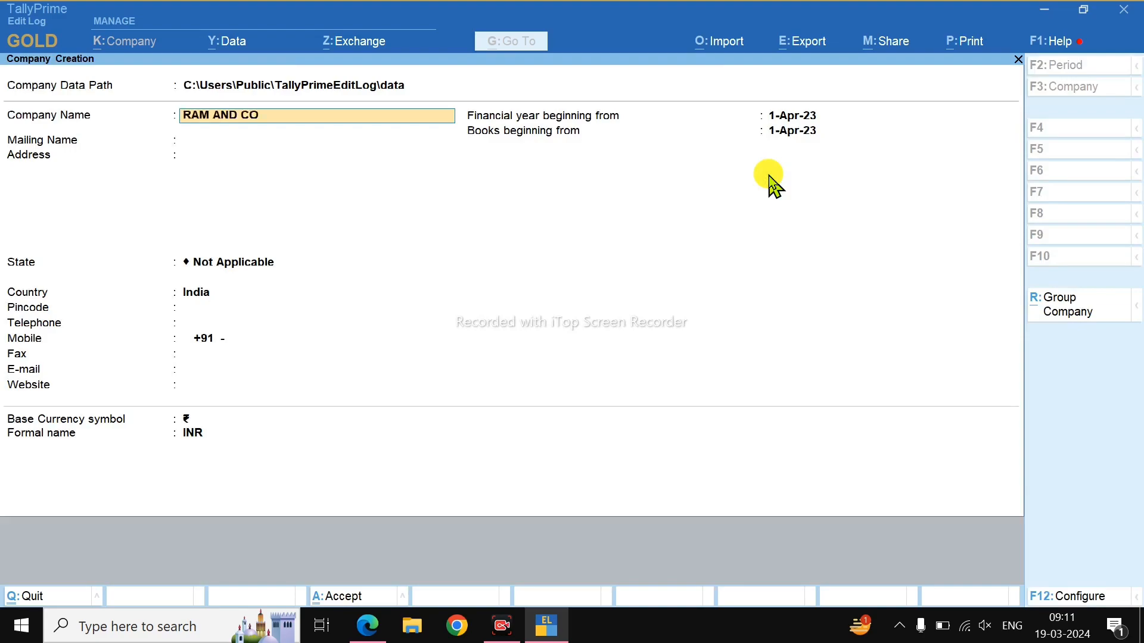
{"action": "type", "text": "M"}
{"action": "type", "text": "PANY"}
{"action": "key", "text": "Return"}
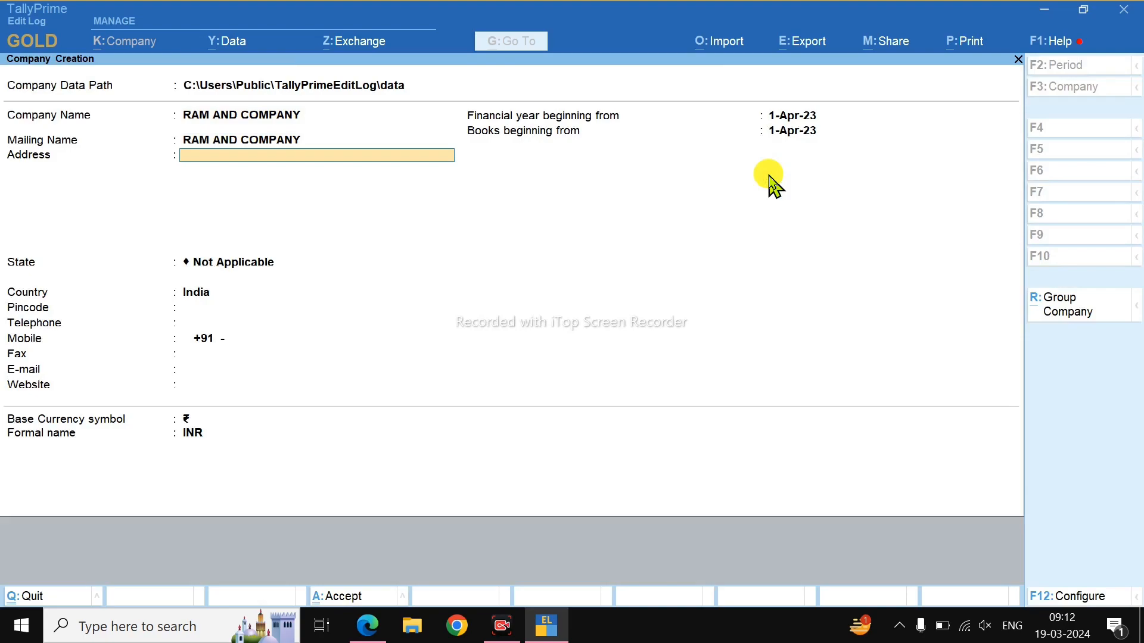
{"action": "type", "text": "RAN"}
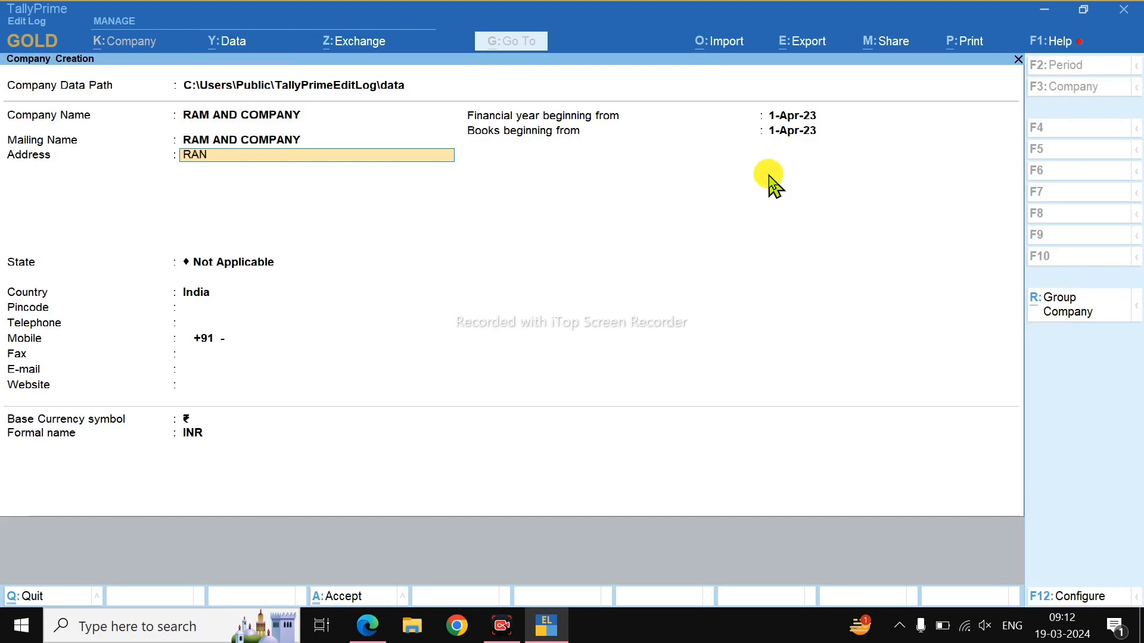
{"action": "type", "text": "GEELA CHOWK"}
{"action": "key", "text": "Return"}
{"action": "type", "text": "CHHATARGARH"}
{"action": "key", "text": "Return"}
{"action": "type", "text": "BIKANER"}
{"action": "key", "text": "Return"}
Set the state to Rajasthan and fill in the pincode and mobile number.
{"action": "key", "text": "Return"}
{"action": "type", "text": "R"}
{"action": "key", "text": "Return"}
{"action": "type", "text": "33401"}
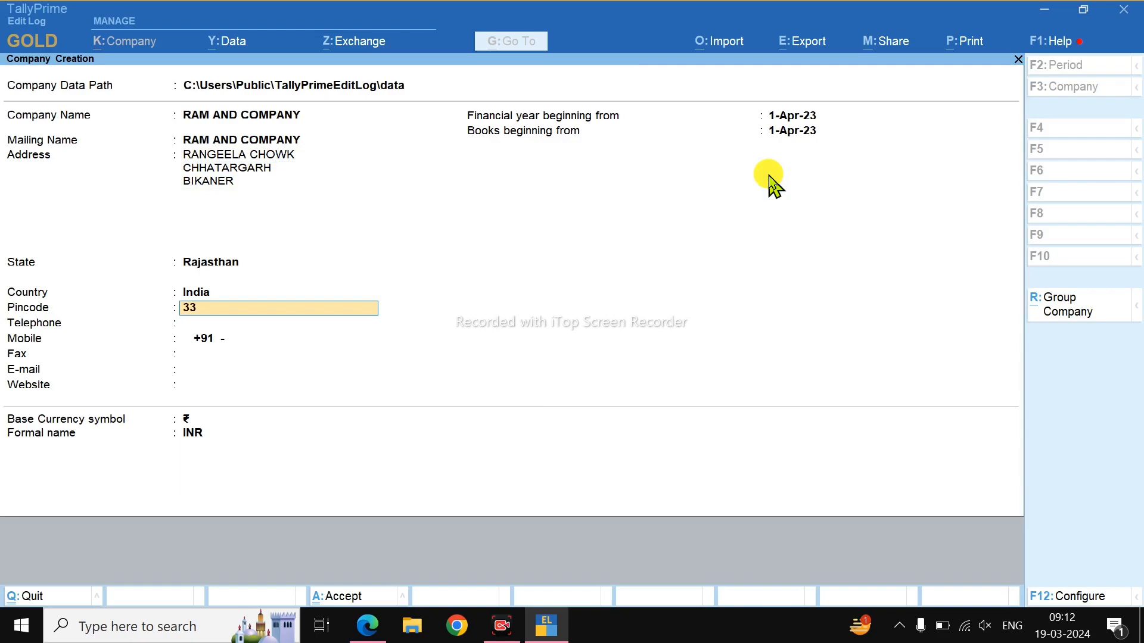
{"action": "key", "text": "BackSpace"}
{"action": "key", "text": "BackSpace"}
{"action": "type", "text": "021"}
{"action": "key", "text": "Return"}
{"action": "key", "text": "Return"}
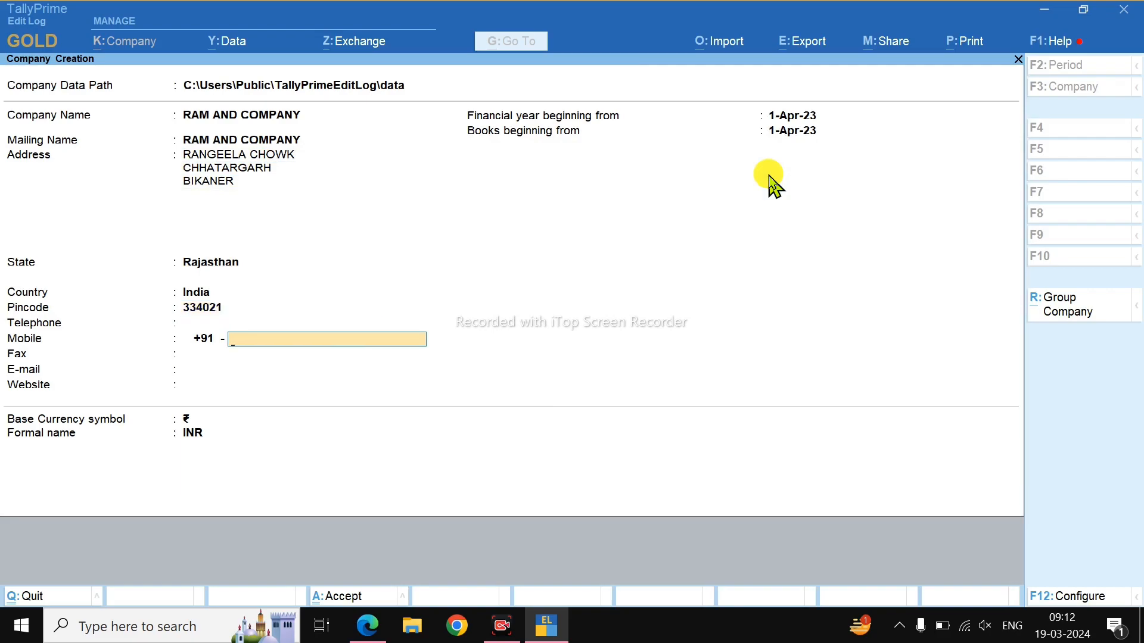
{"action": "key", "text": "Return"}
{"action": "key", "text": "Return"}
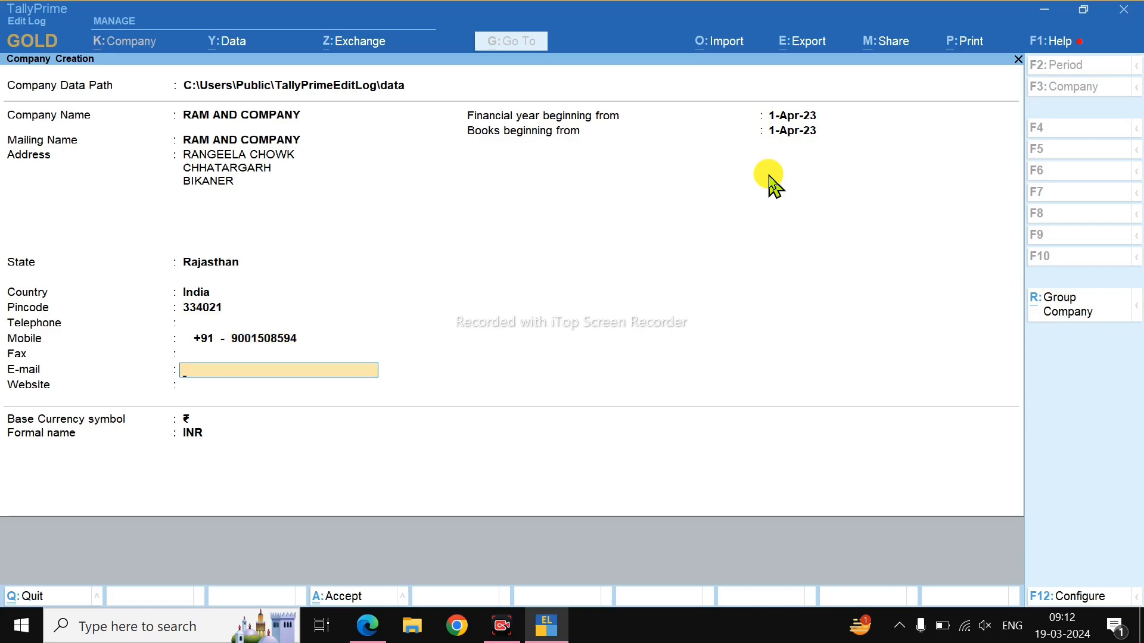
{"action": "key", "text": "Return"}
Set financial year and books beginning to 1-Apr-20 and finish the company details.
{"action": "key", "text": "Return"}
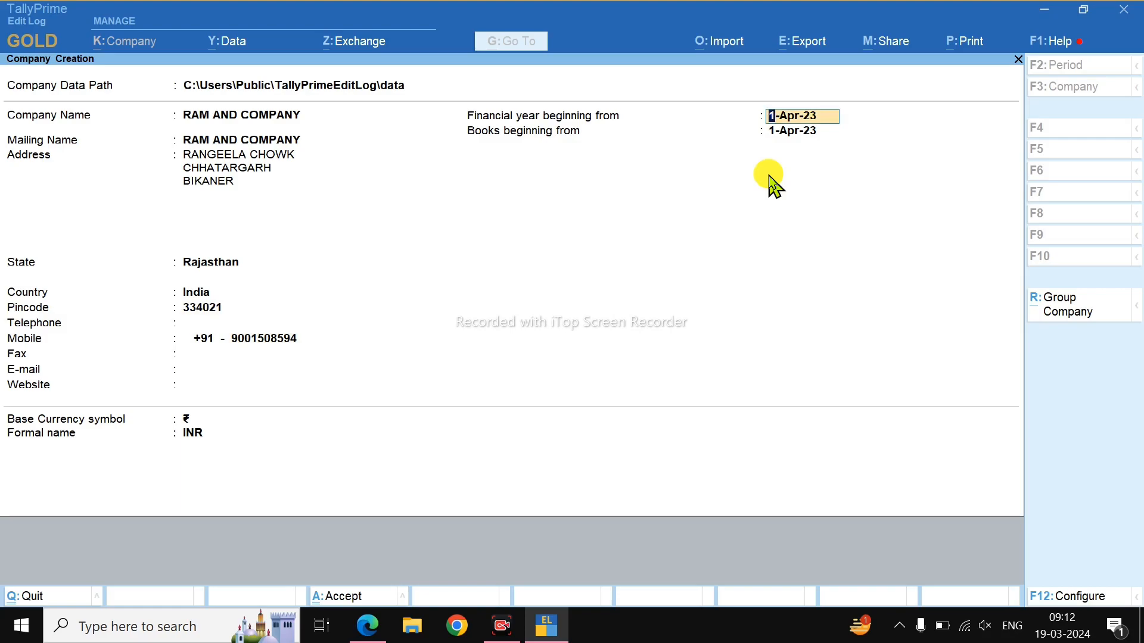
{"action": "type", "text": "1-4-20"}
{"action": "key", "text": "Return"}
{"action": "type", "text": "1-4-20"}
{"action": "key", "text": "Return"}
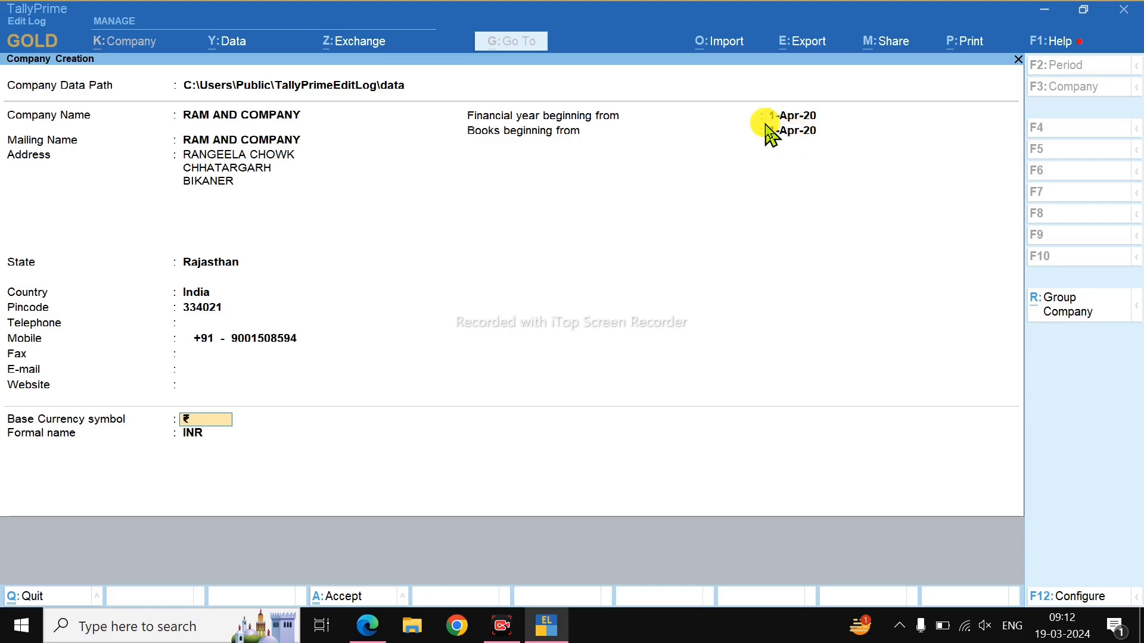
{"action": "key", "text": "Return"}
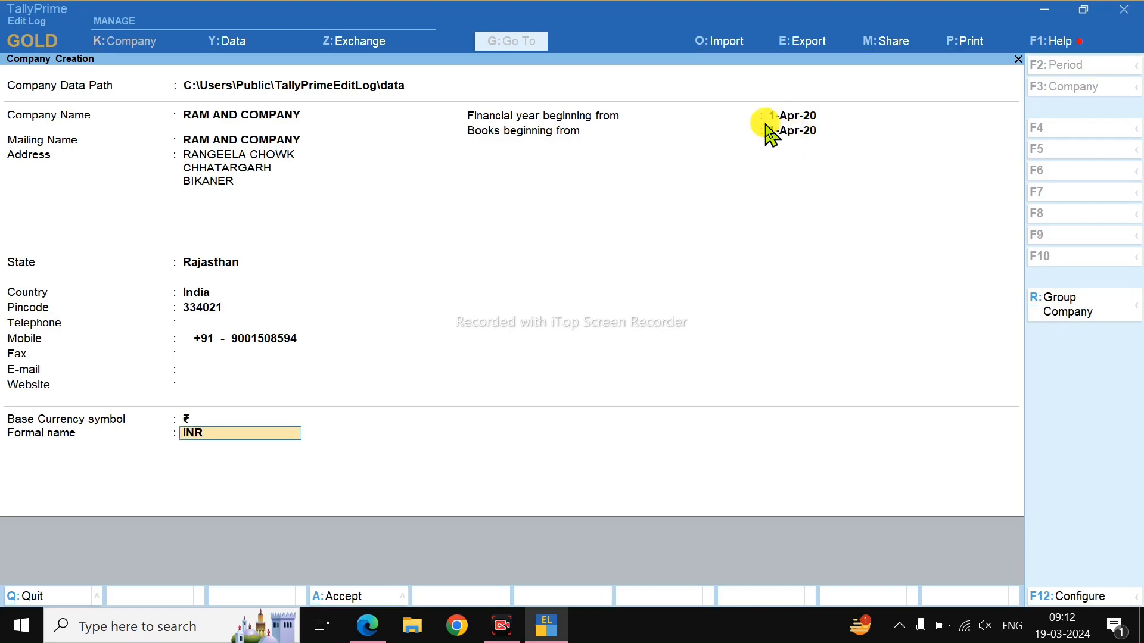
{"action": "key", "text": "Return"}
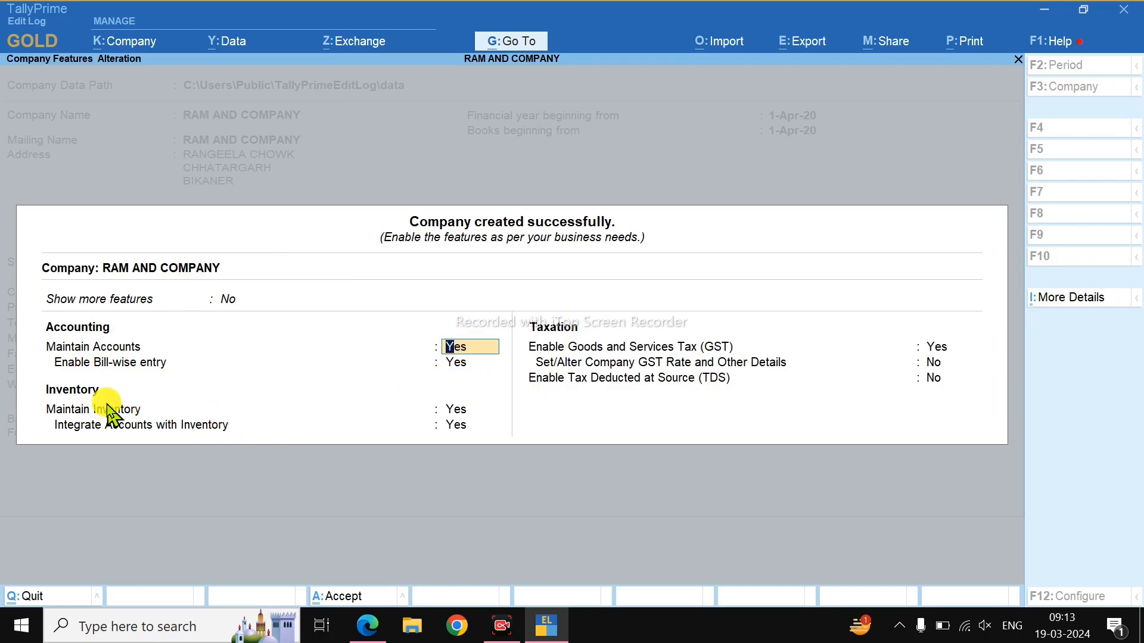
Set Maintain Inventory and GST to No, save the company, and return to the PDF.
{"action": "key", "text": "Return"}
{"action": "key", "text": "Return"}
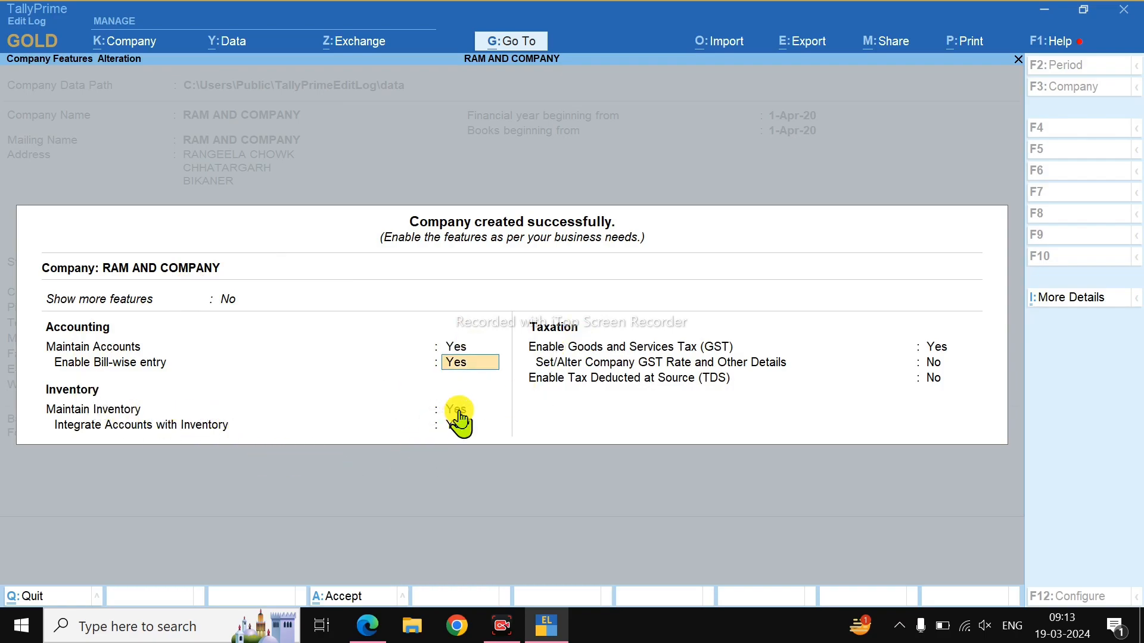
{"action": "type", "text": "N"}
{"action": "key", "text": "Return"}
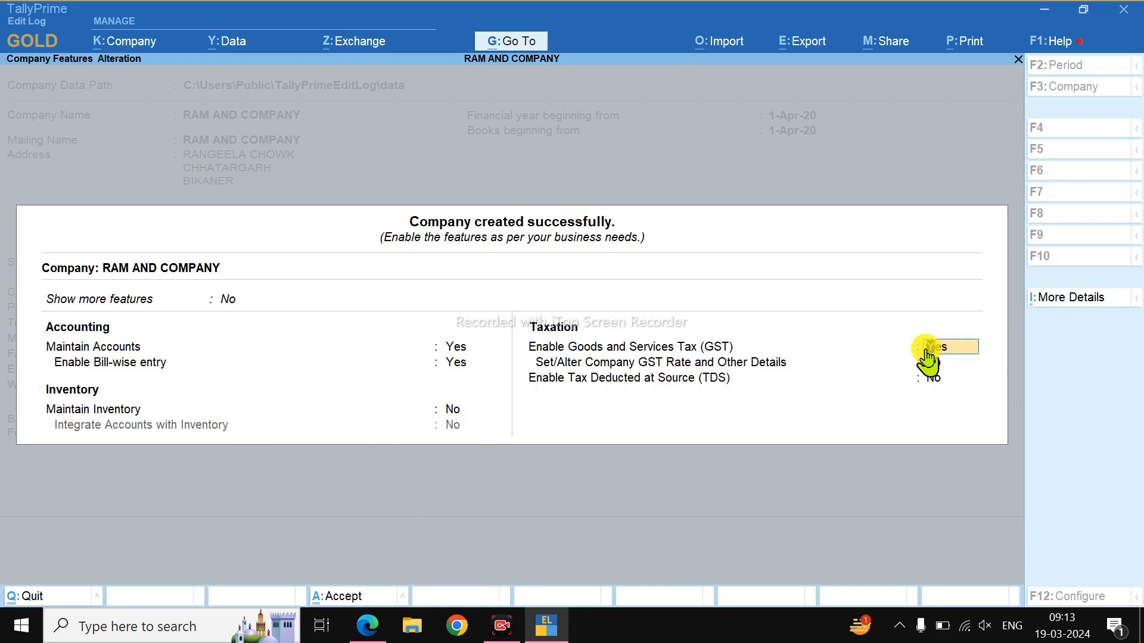
{"action": "type", "text": "N"}
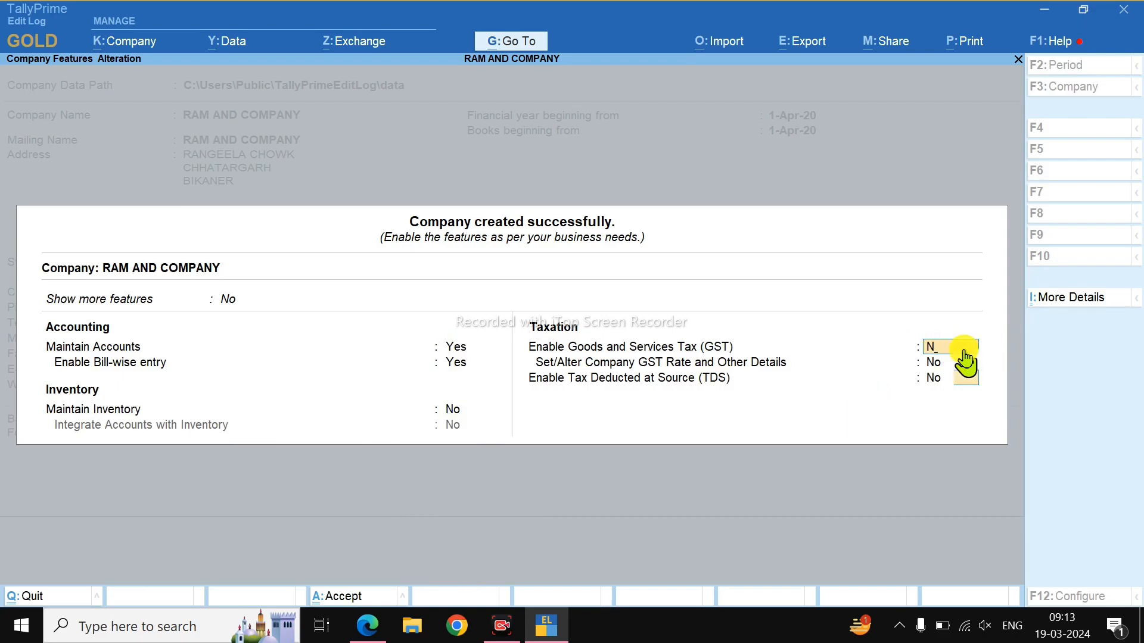
{"action": "key", "text": "Return"}
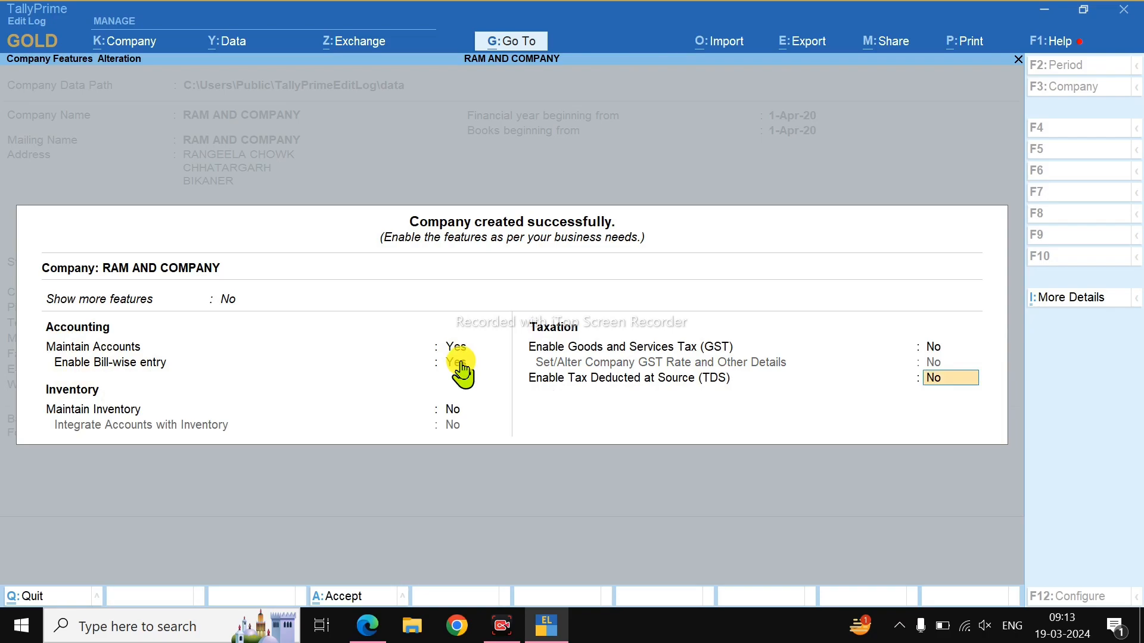
{"action": "key", "text": "Return"}
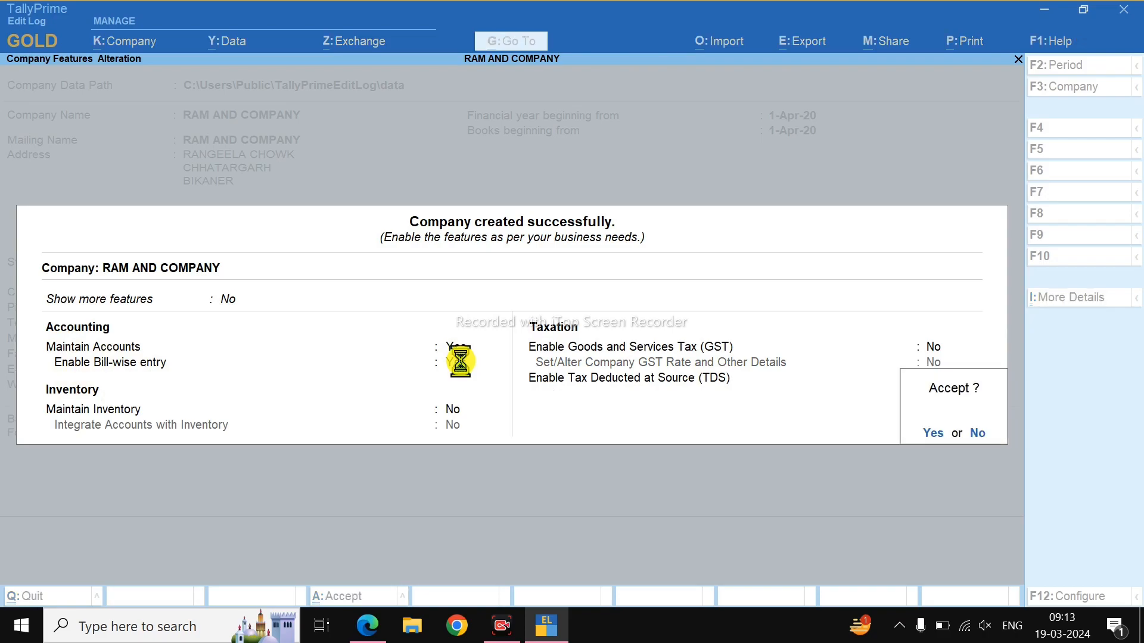
{"action": "key", "text": "Return"}
{"action": "key", "text": "alt+Tab"}
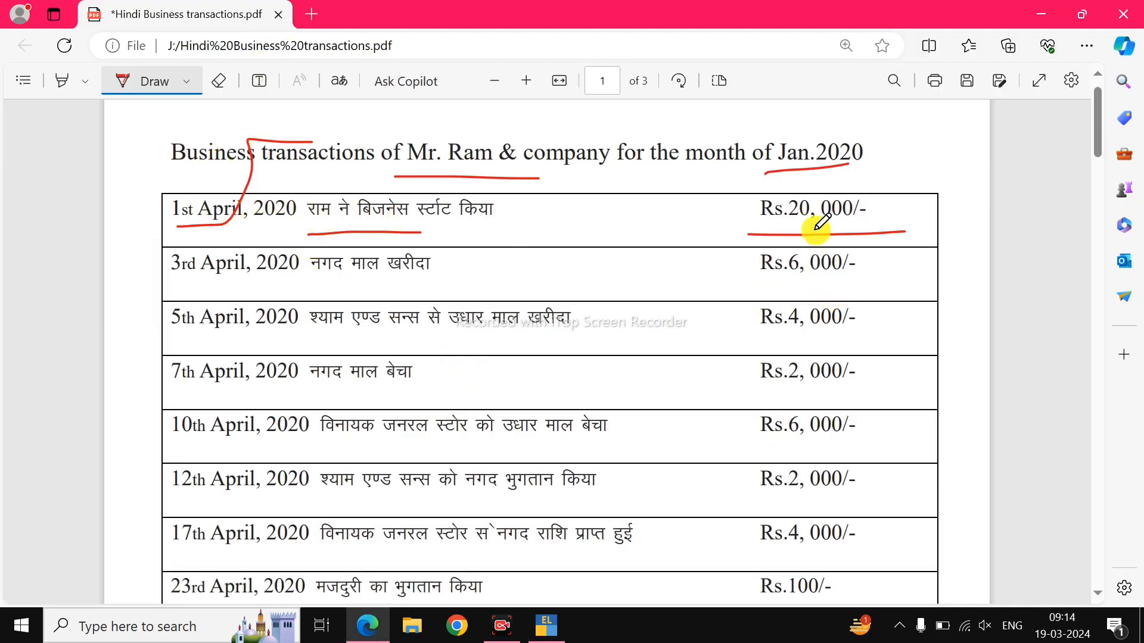
Review the marked first April Rs.20,000/- transaction in the PDF.
{"action": "key", "text": "alt+Tab"}
{"action": "key", "text": "alt+Tab"}
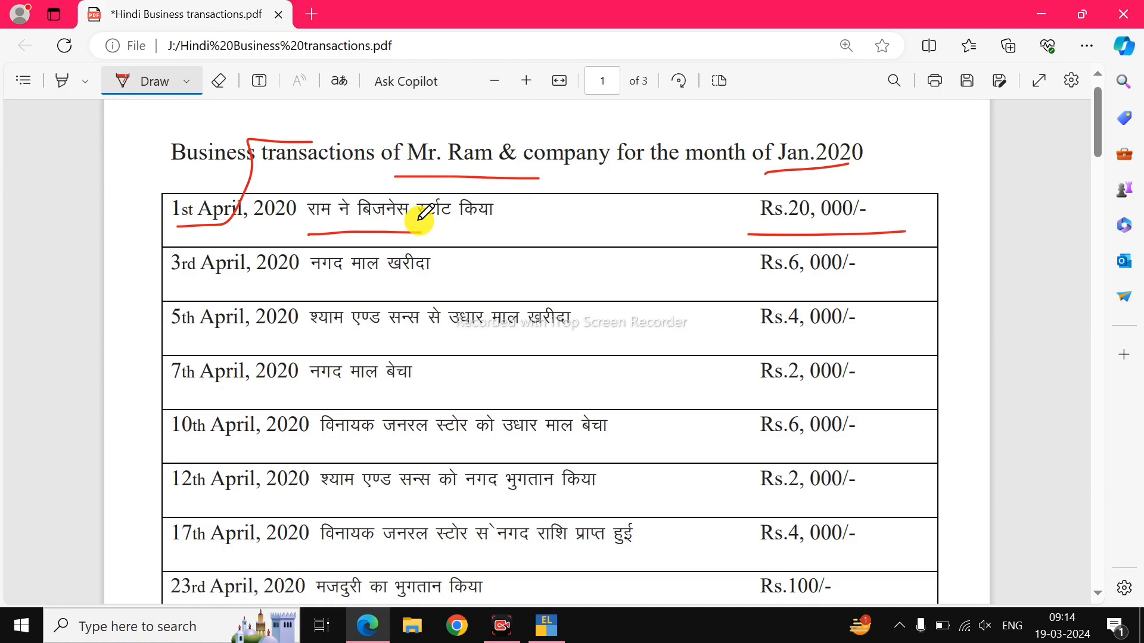
{"action": "key", "text": "alt+Tab"}
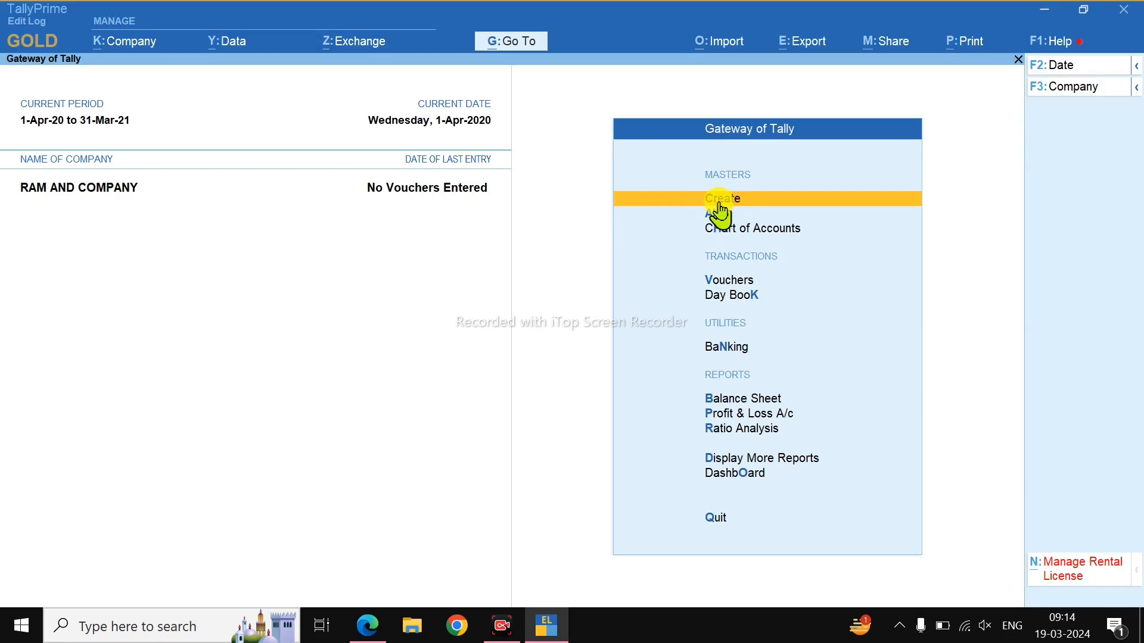
Create a CAPITAL A/C ledger under Capital Account.
{"action": "left_click", "coordinate": [738, 202]}
{"action": "key", "text": "Down"}
{"action": "key", "text": "Return"}
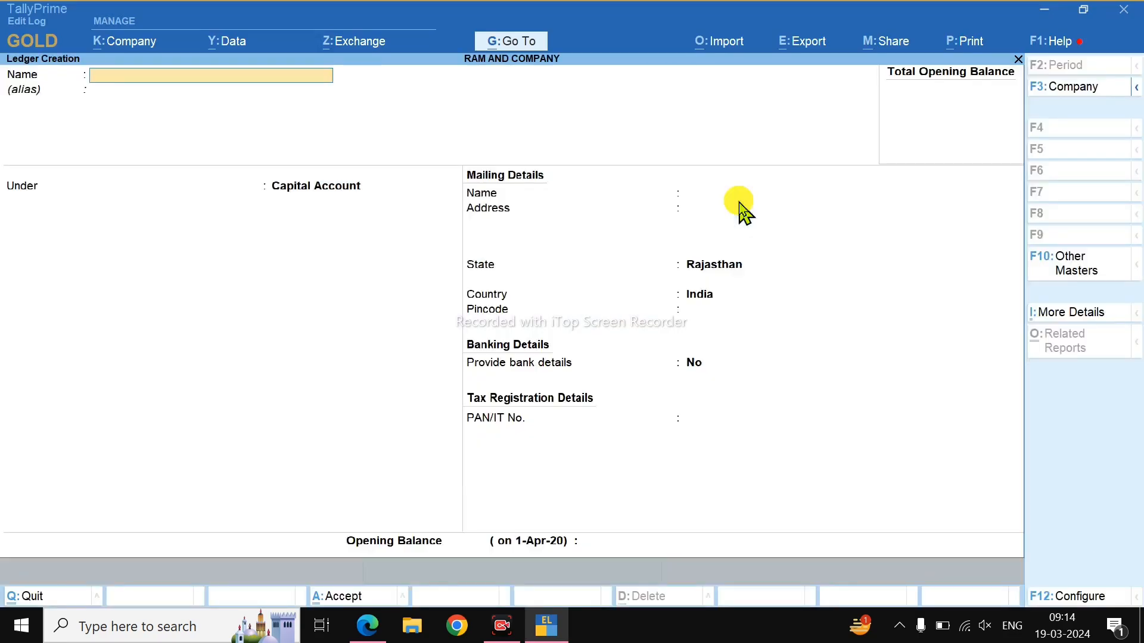
{"action": "type", "text": "CAPITALA/C"}
{"action": "key", "text": "BackSpace"}
{"action": "key", "text": "BackSpace"}
{"action": "key", "text": "BackSpace"}
{"action": "type", "text": "A/C"}
{"action": "key", "text": "Return"}
{"action": "key", "text": "Return"}
{"action": "left_click", "coordinate": [416, 191]}
{"action": "key", "text": "Return"}
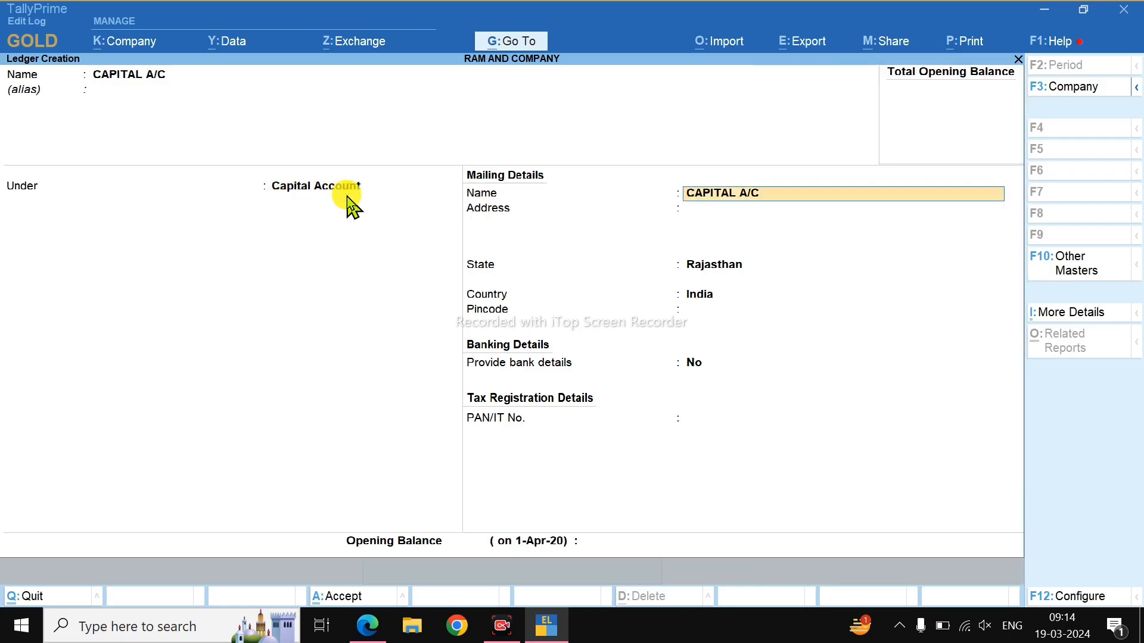
{"action": "key", "text": "Return"}
{"action": "key", "text": "Return"}
{"action": "key", "text": "Return"}
{"action": "key", "text": "Return"}
{"action": "key", "text": "Return"}
{"action": "key", "text": "Return"}
{"action": "key", "text": "Return"}
{"action": "key", "text": "Return"}
{"action": "key", "text": "Return"}
Create DRAWINGS A/C under Capital Account and a SALES A/C ledger.
{"action": "type", "text": "DRAWINGS A/C"}
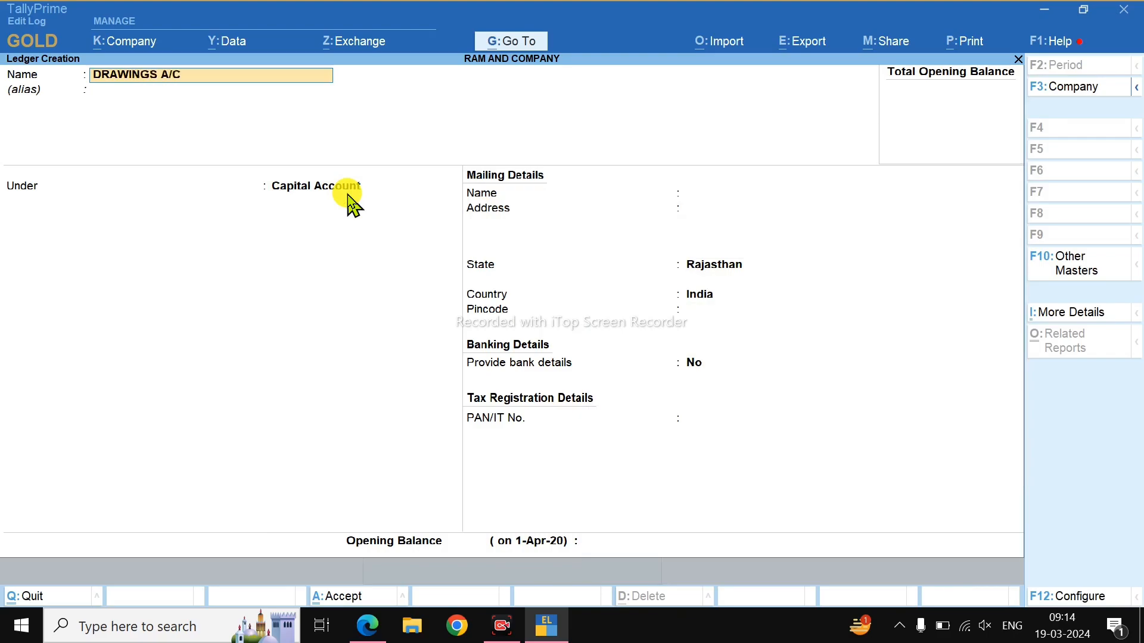
{"action": "key", "text": "Return"}
{"action": "key", "text": "Return"}
{"action": "key", "text": "Return"}
{"action": "key", "text": "Return"}
{"action": "key", "text": "Return"}
{"action": "key", "text": "Return"}
{"action": "key", "text": "Return"}
{"action": "key", "text": "Return"}
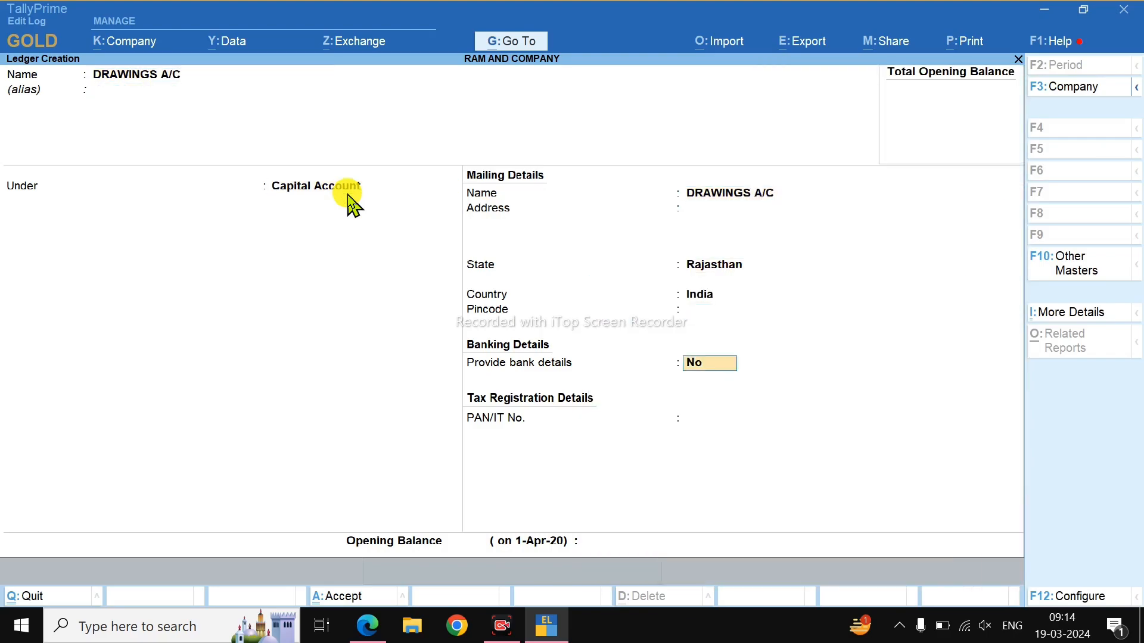
{"action": "key", "text": "Return"}
{"action": "key", "text": "Return"}
{"action": "key", "text": "Return"}
{"action": "type", "text": "SALES A/C"}
{"action": "key", "text": "BackSpace"}
{"action": "key", "text": "BackSpace"}
{"action": "type", "text": "/C"}
{"action": "key", "text": "Return"}
{"action": "type", "text": "SA"}
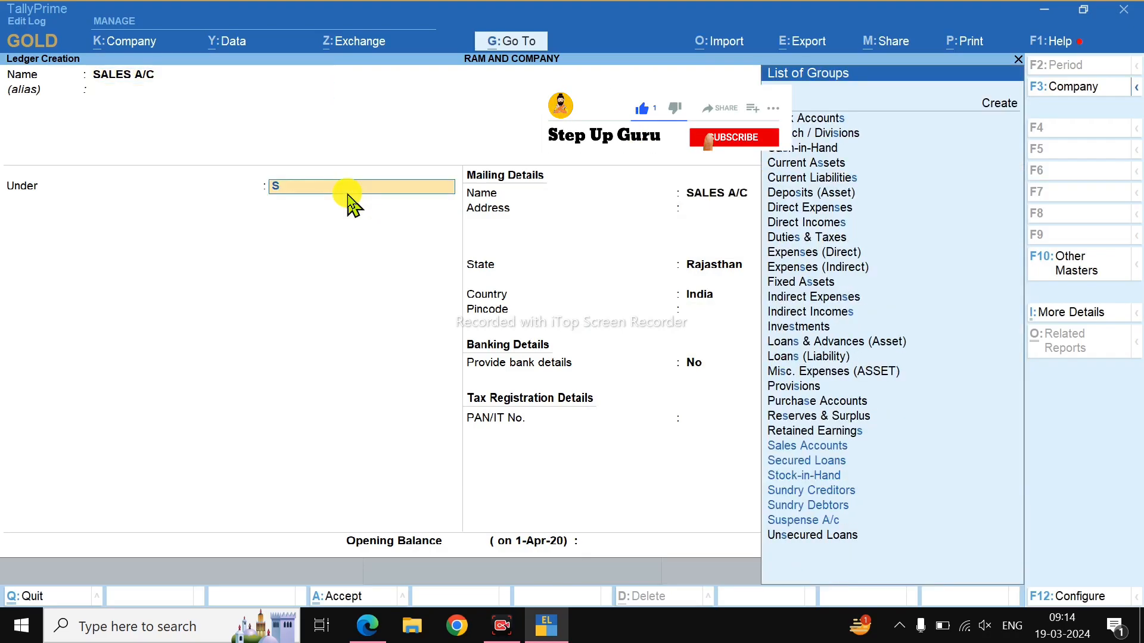
{"action": "key", "text": "Return"}
{"action": "key", "text": "Return"}
{"action": "key", "text": "Return"}
{"action": "key", "text": "Return"}
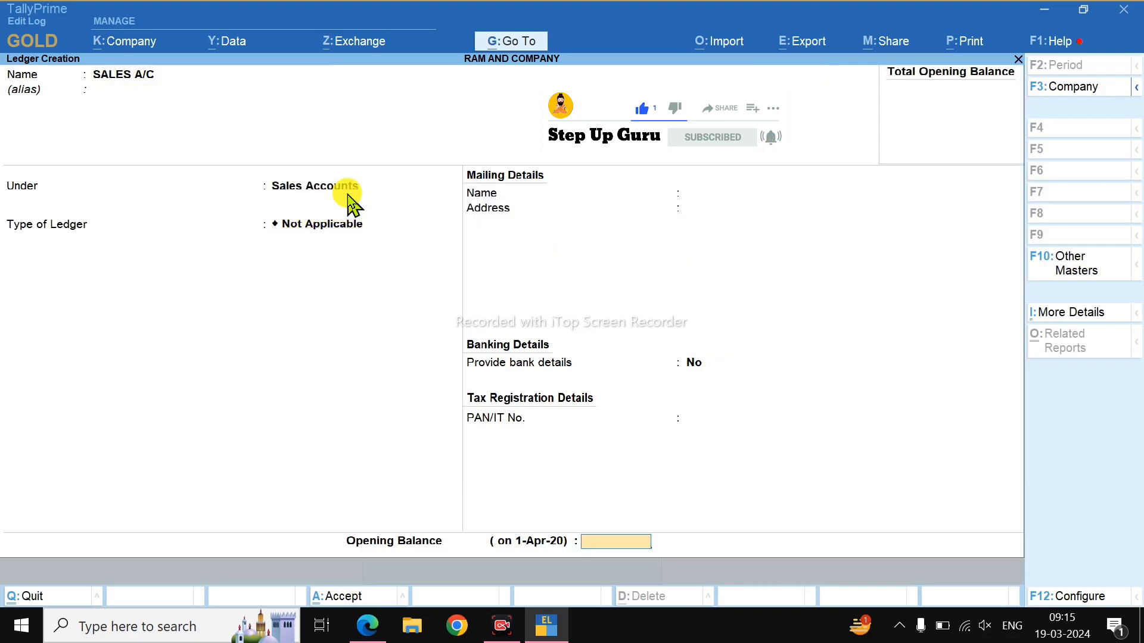
{"action": "key", "text": "Return"}
Create PURCHASE A/C under Purchase Accounts and name the next ledger BANK A/C.
{"action": "type", "text": "PUR"}
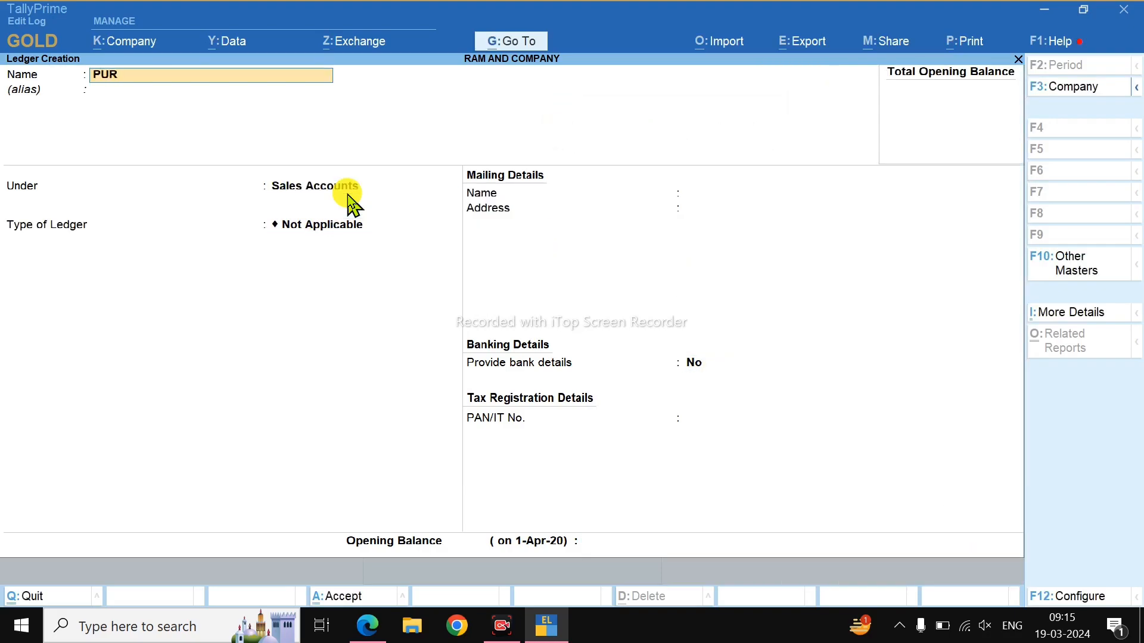
{"action": "type", "text": "CHASE A/C"}
{"action": "key", "text": "Return"}
{"action": "type", "text": "PUR"}
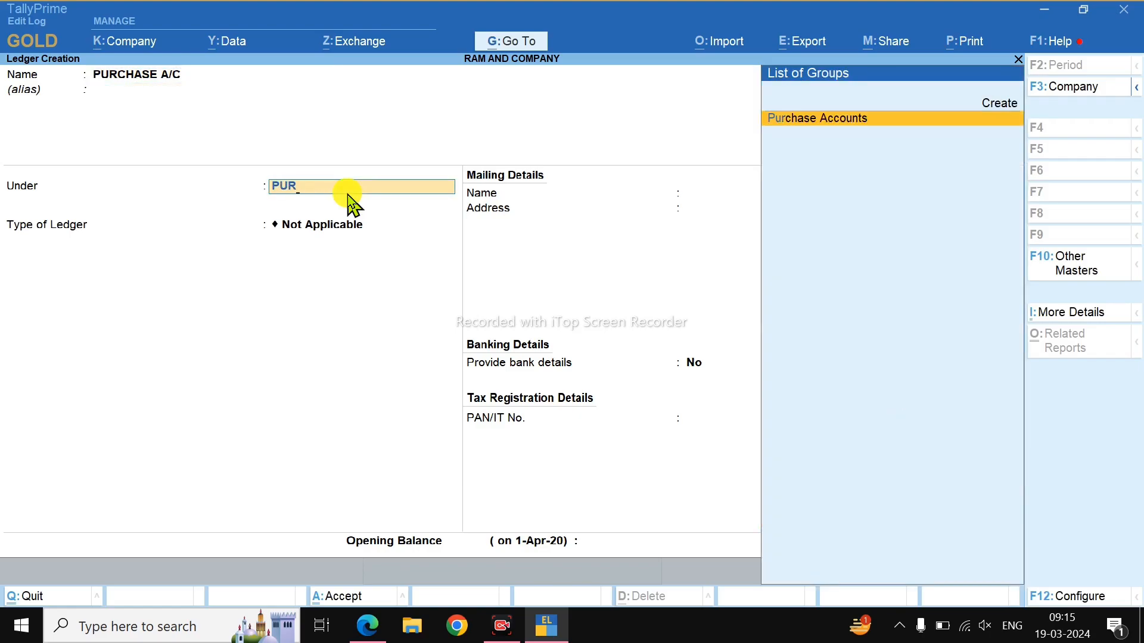
{"action": "key", "text": "Return"}
{"action": "key", "text": "Return"}
{"action": "key", "text": "Return"}
{"action": "key", "text": "Return"}
{"action": "key", "text": "Return"}
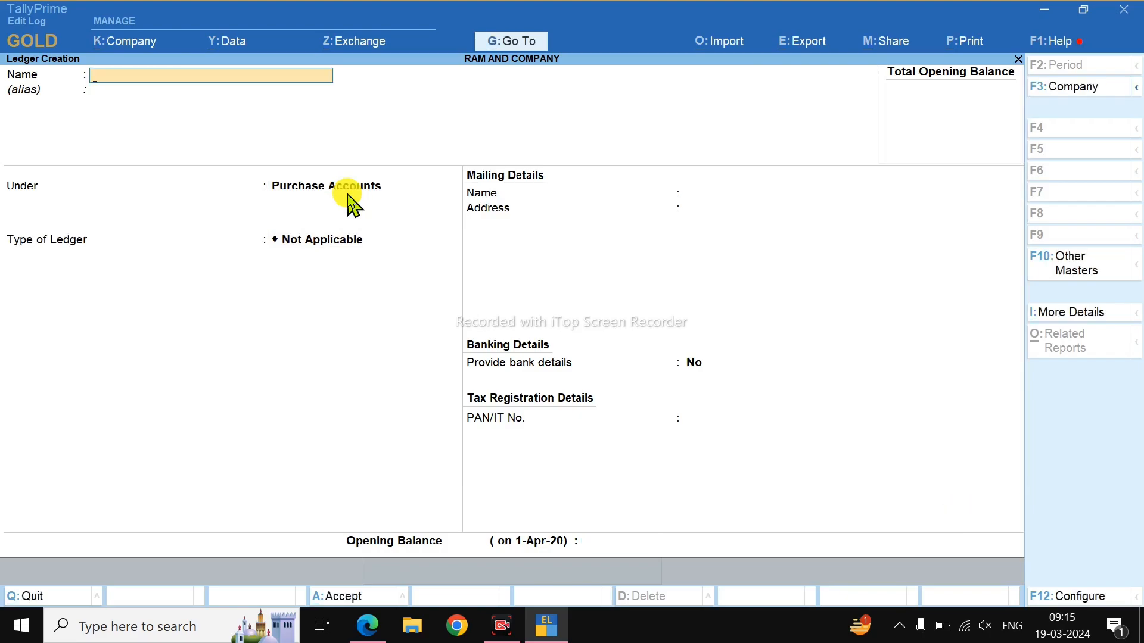
{"action": "type", "text": "BANK A/C"}
{"action": "key", "text": "alt+Tab"}
{"action": "scroll", "coordinate": [572, 446], "scroll_direction": "up", "scroll_amount": 1}
{"action": "scroll", "coordinate": [396, 298], "scroll_direction": "down", "scroll_amount": 2}
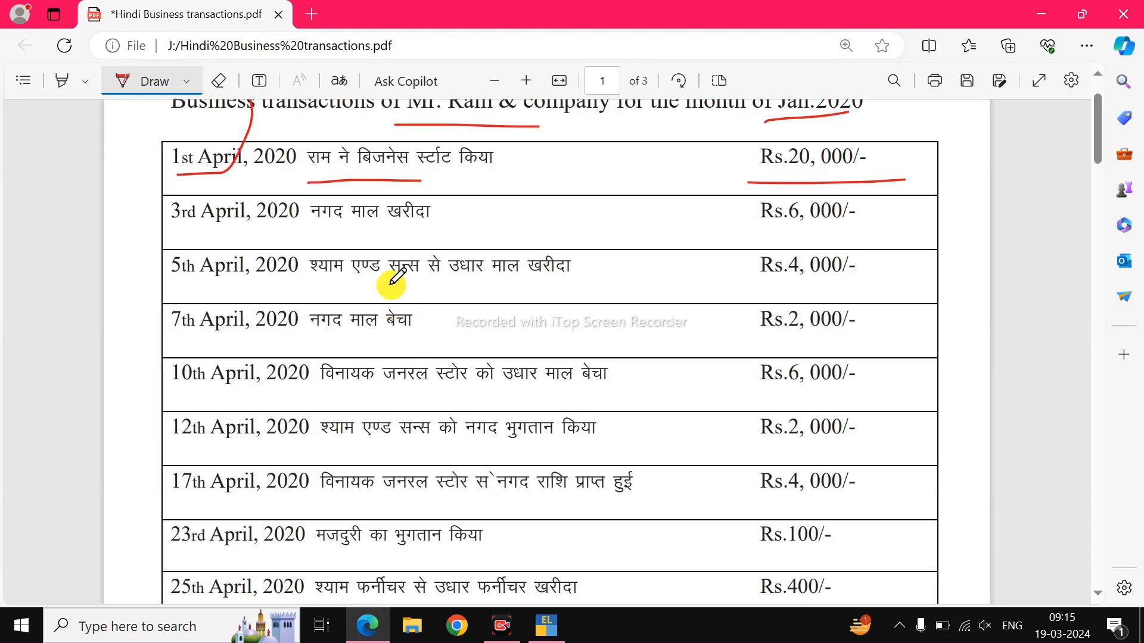
{"action": "scroll", "coordinate": [365, 243], "scroll_direction": "down", "scroll_amount": 3}
{"action": "scroll", "coordinate": [319, 390], "scroll_direction": "up", "scroll_amount": 1}
{"action": "scroll", "coordinate": [357, 429], "scroll_direction": "down", "scroll_amount": 1}
{"action": "scroll", "coordinate": [370, 446], "scroll_direction": "up", "scroll_amount": 3}
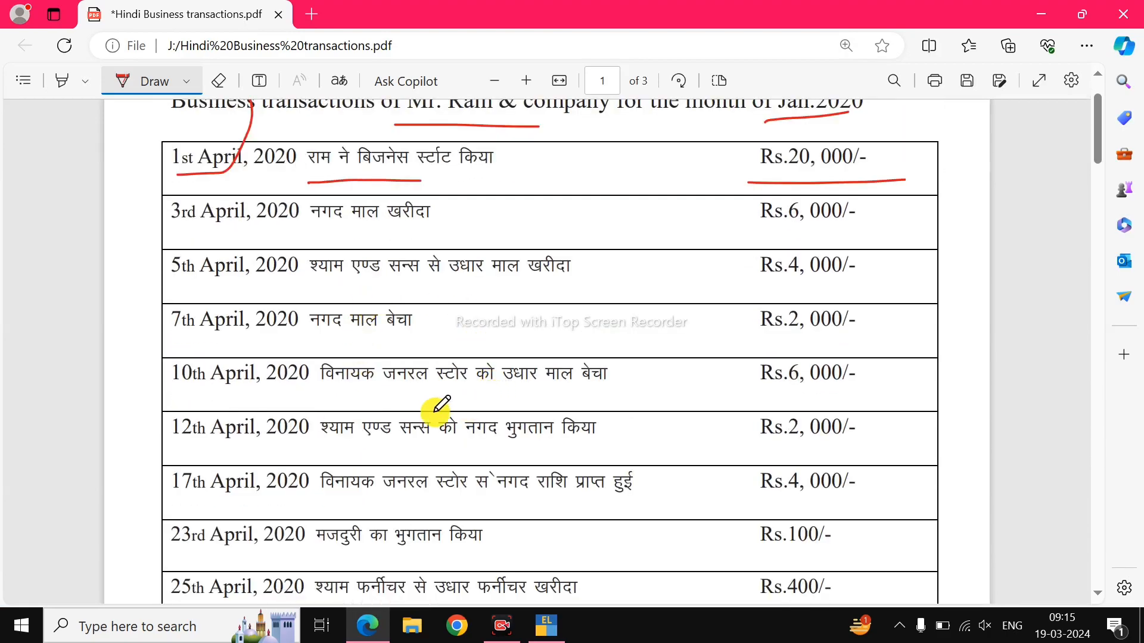
{"action": "scroll", "coordinate": [524, 485], "scroll_direction": "down", "scroll_amount": 3}
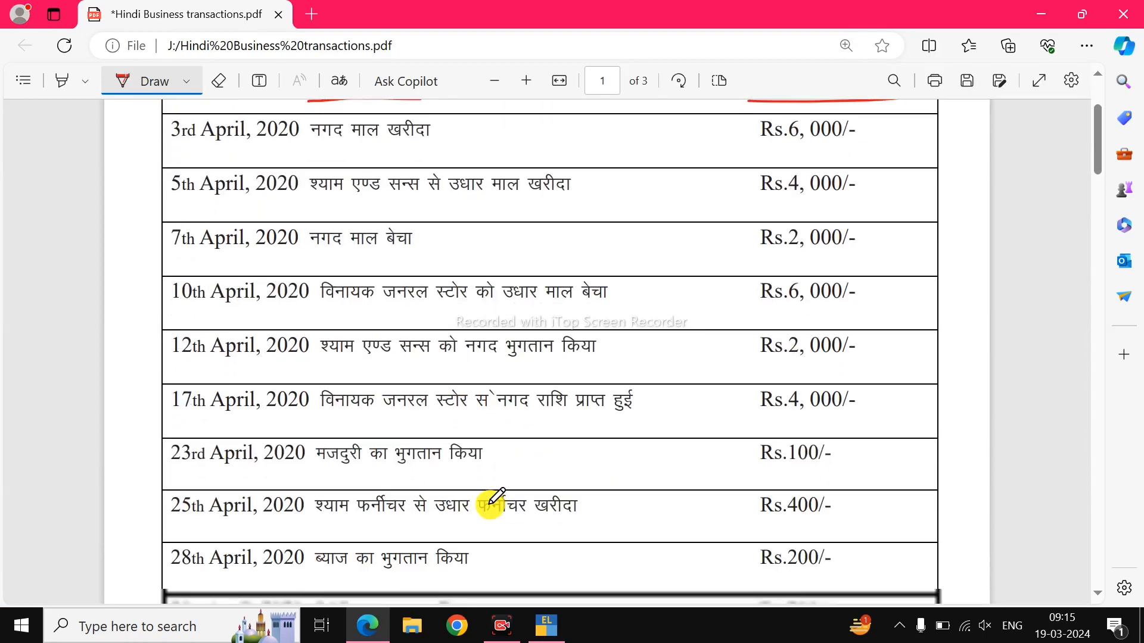
{"action": "scroll", "coordinate": [452, 523], "scroll_direction": "up", "scroll_amount": 2}
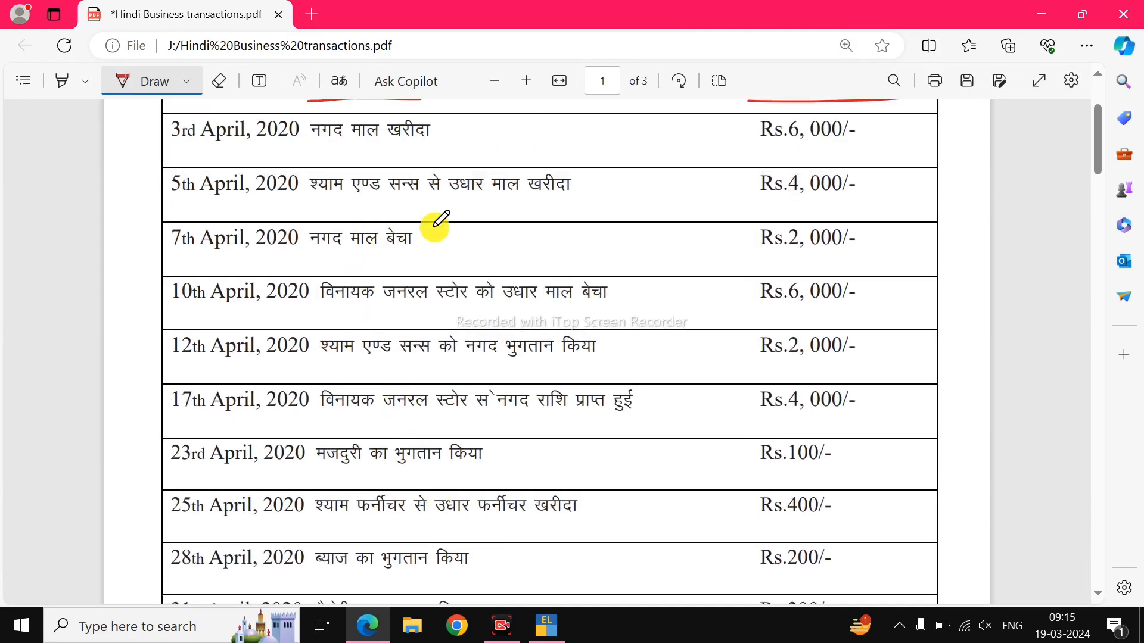
{"action": "key", "text": "alt+Tab"}
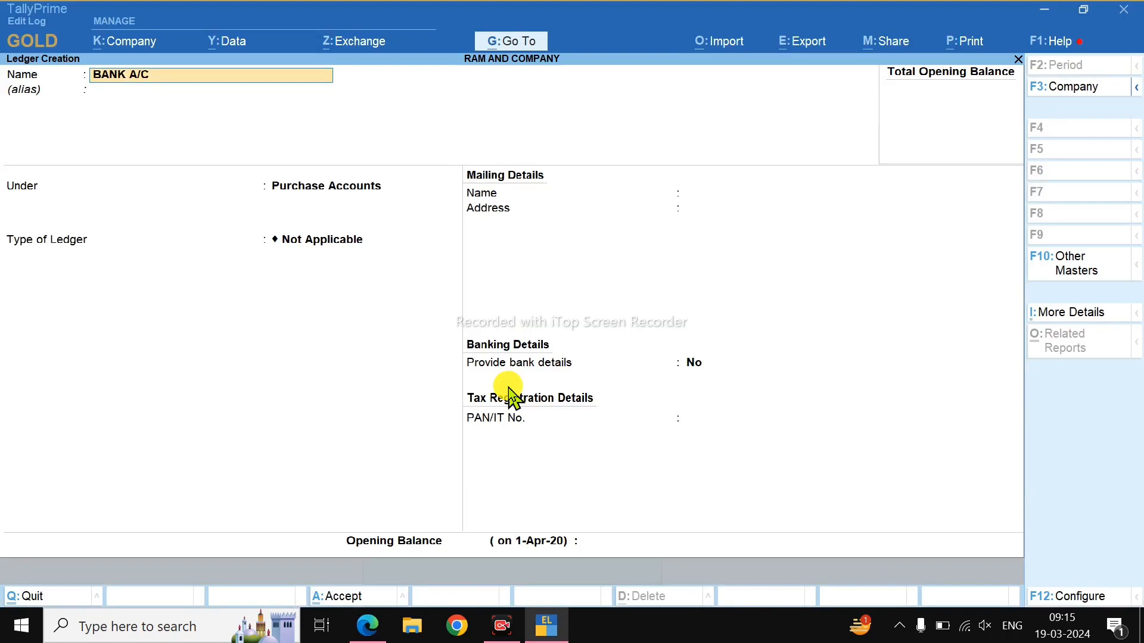
Save BANK A/C under Bank Accounts, go back to Gateway of Tally, and view the PDF.
{"action": "key", "text": "Return"}
{"action": "key", "text": "Return"}
{"action": "type", "text": "BAN"}
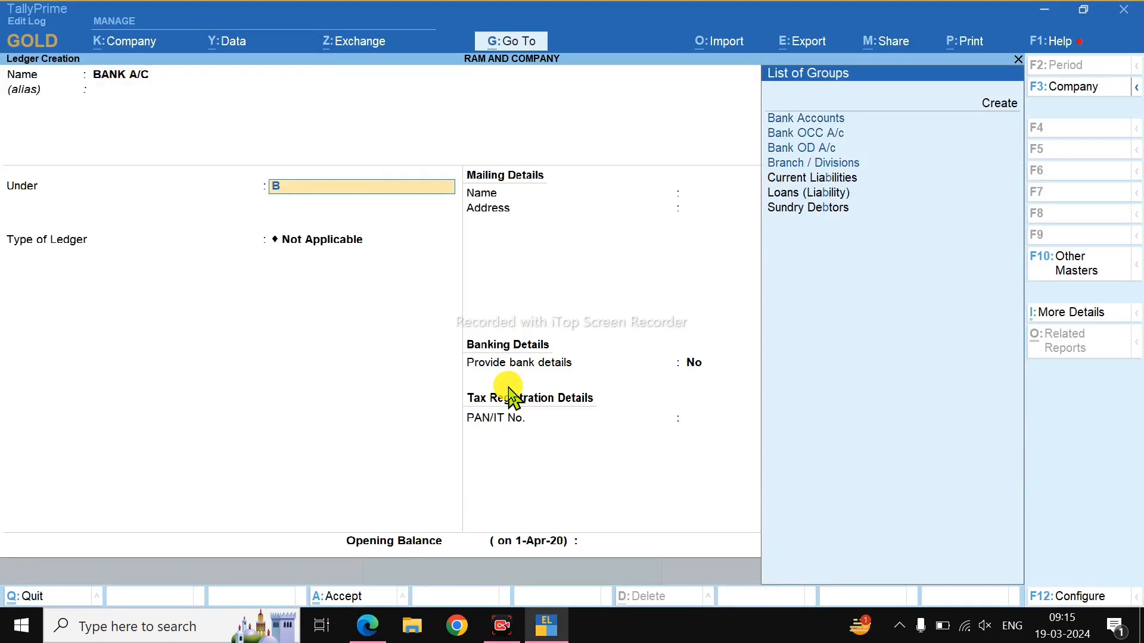
{"action": "key", "text": "Return"}
{"action": "key", "text": "Return"}
{"action": "key", "text": "Return"}
{"action": "key", "text": "Return"}
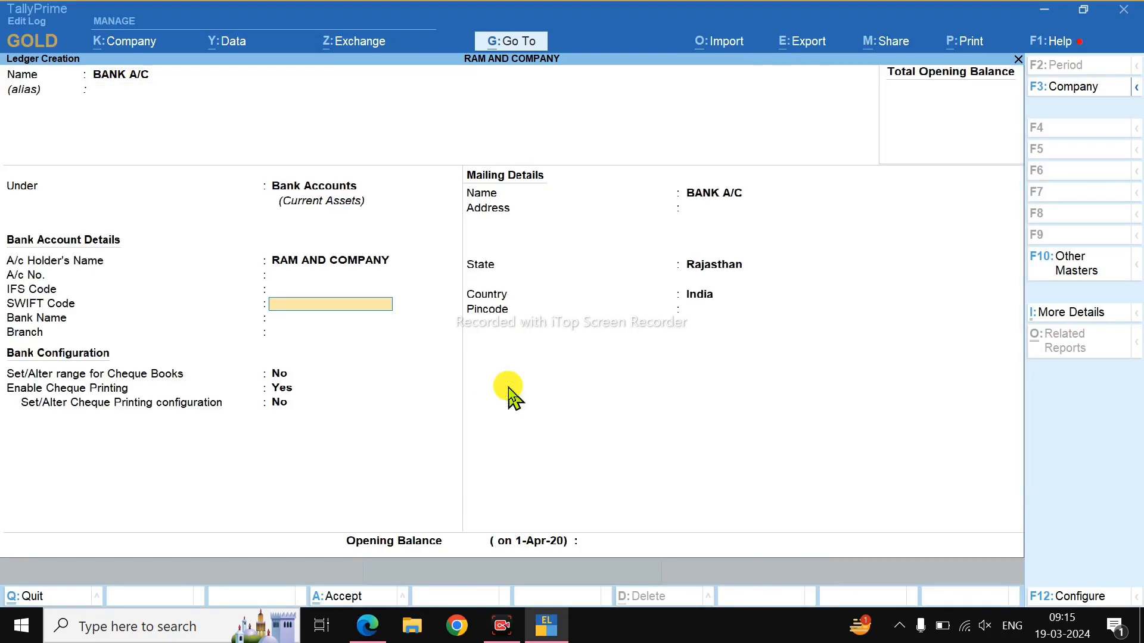
{"action": "key", "text": "Return"}
{"action": "key", "text": "Return"}
{"action": "key", "text": "Return"}
{"action": "key", "text": "Return"}
{"action": "key", "text": "Return"}
{"action": "key", "text": "Return"}
{"action": "key", "text": "Return"}
{"action": "key", "text": "Return"}
{"action": "key", "text": "Return"}
{"action": "key", "text": "Return"}
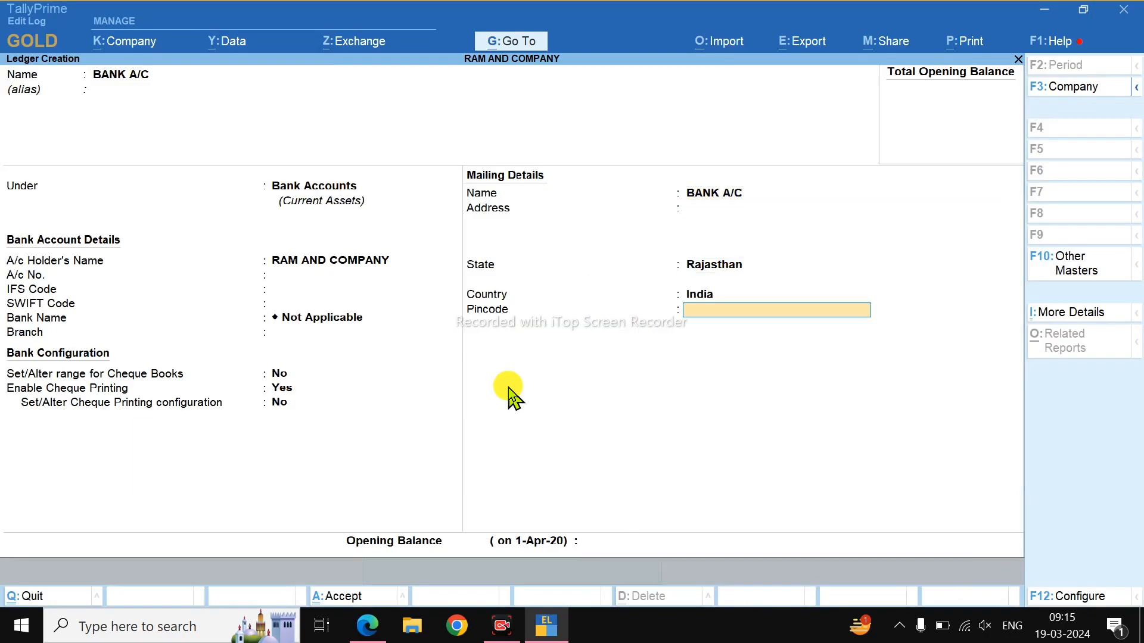
{"action": "key", "text": "Return"}
{"action": "key", "text": "Return"}
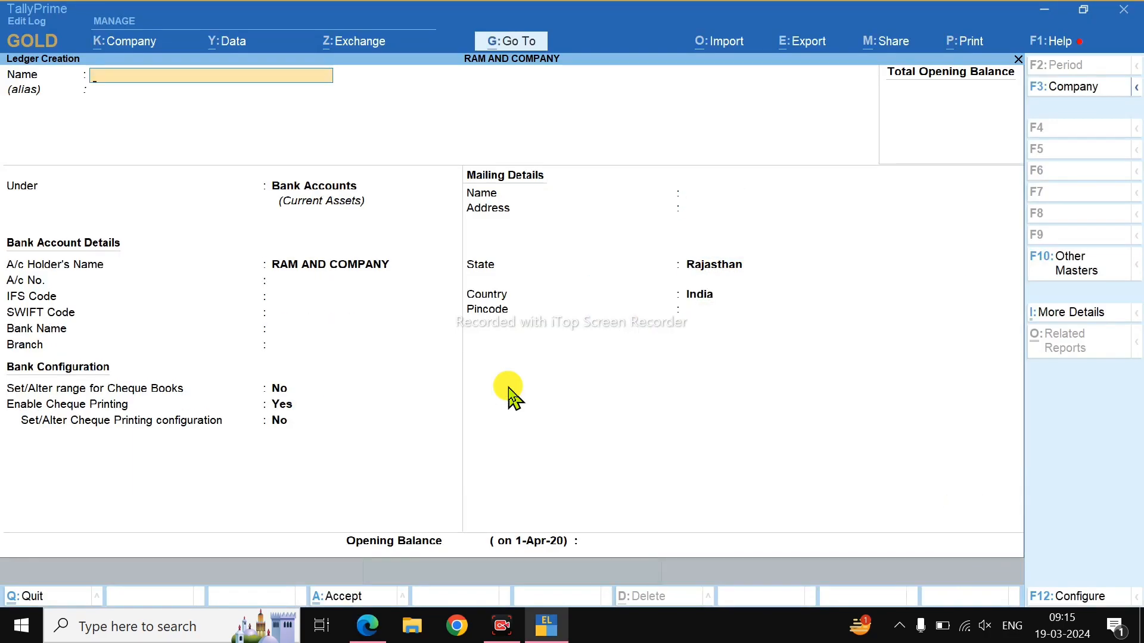
{"action": "key", "text": "Escape"}
{"action": "key", "text": "Escape"}
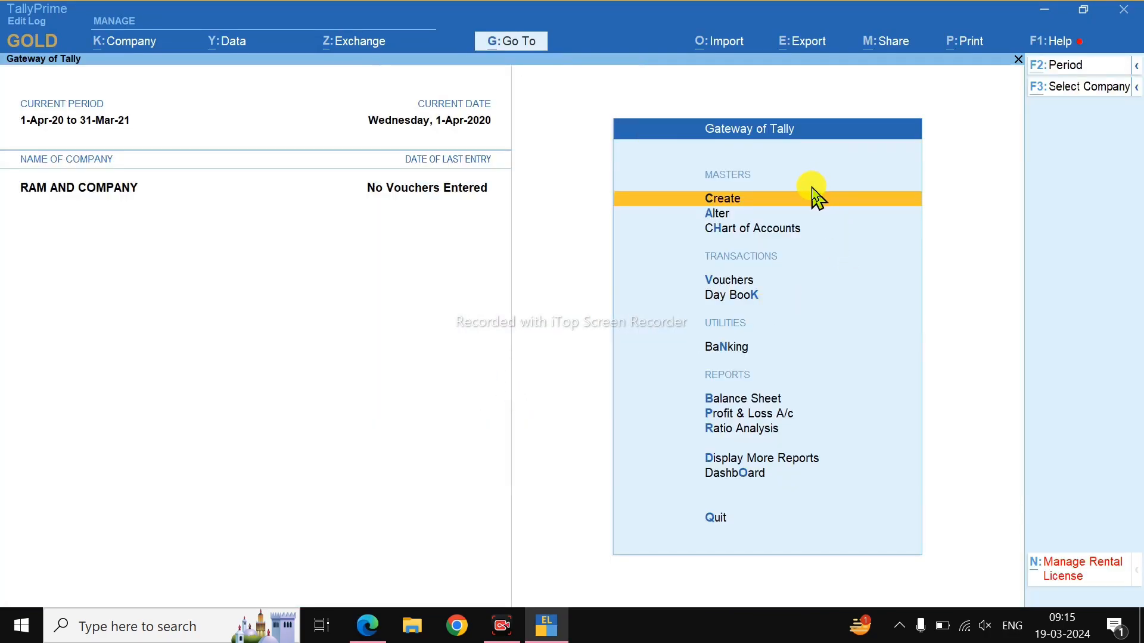
{"action": "key", "text": "alt+Tab"}
{"action": "scroll", "coordinate": [434, 149], "scroll_direction": "up", "scroll_amount": 3}
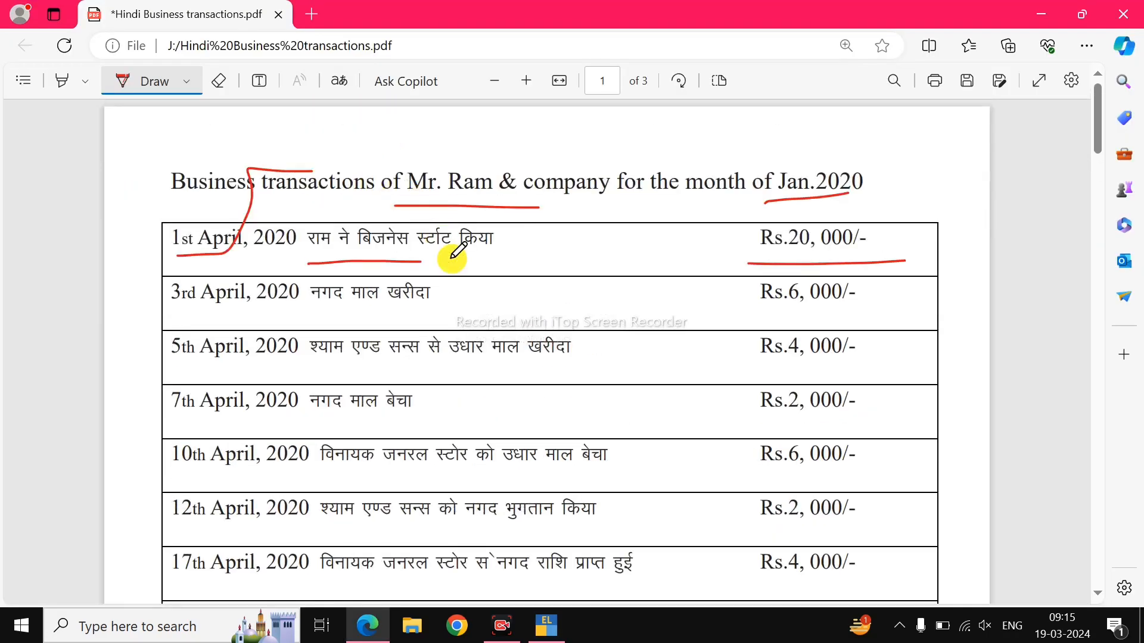
Draw red ink above the title's company name and under the first row's description and Rs.20,000/-.
{"action": "key", "text": "alt+Tab"}
{"action": "key", "text": "alt+Tab"}
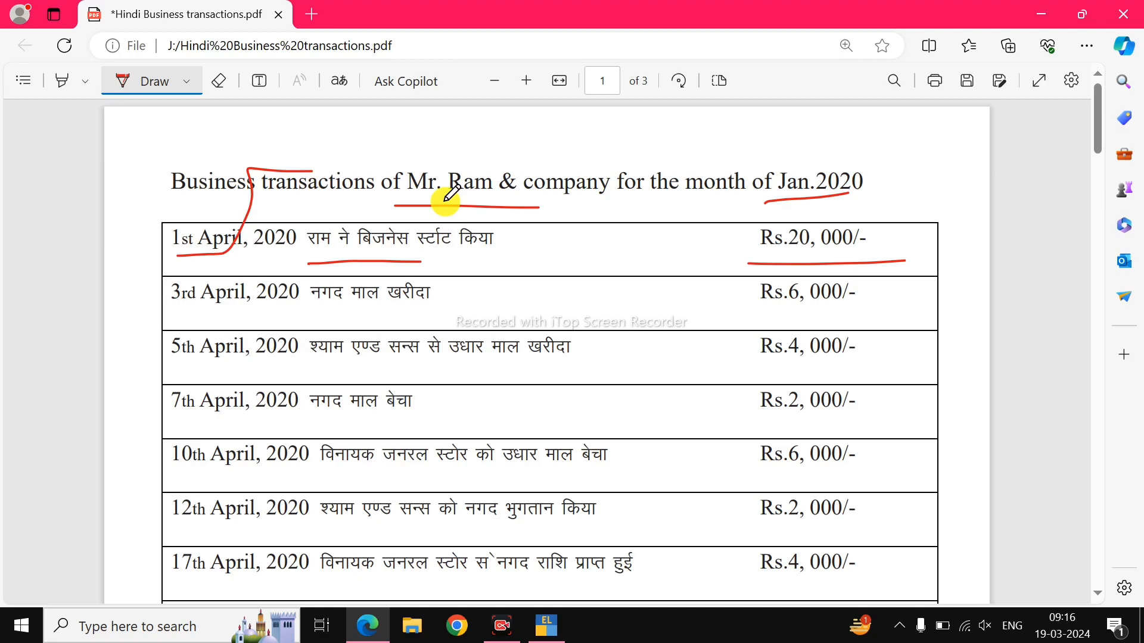
{"action": "left_click_drag", "start_coordinate": [440, 158], "coordinate": [579, 149]}
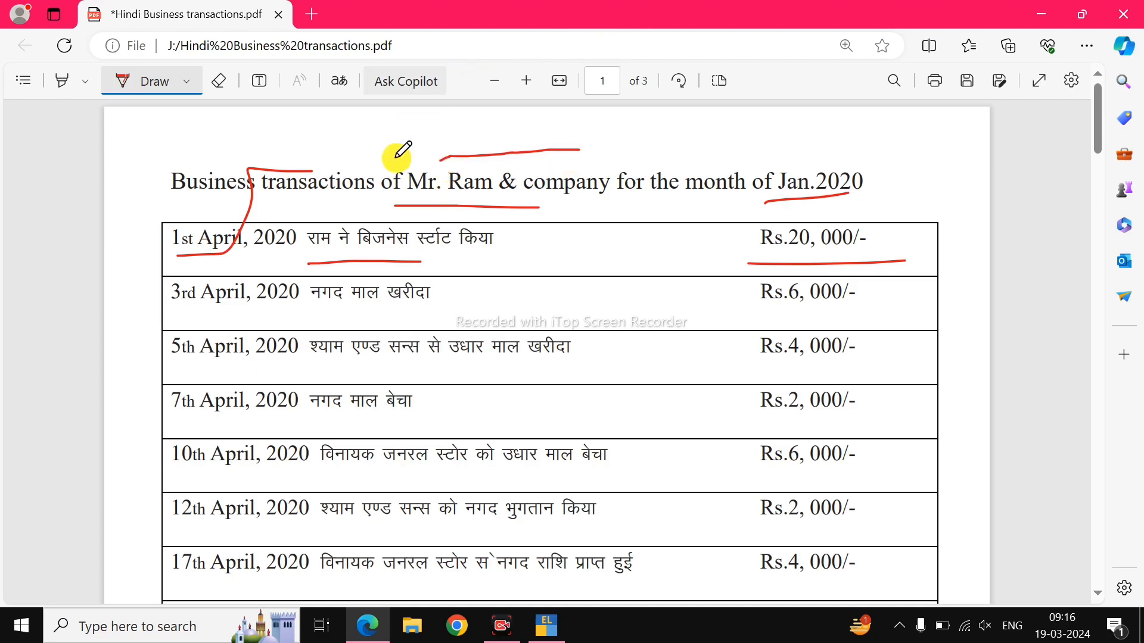
{"action": "left_click_drag", "start_coordinate": [307, 262], "coordinate": [350, 249]}
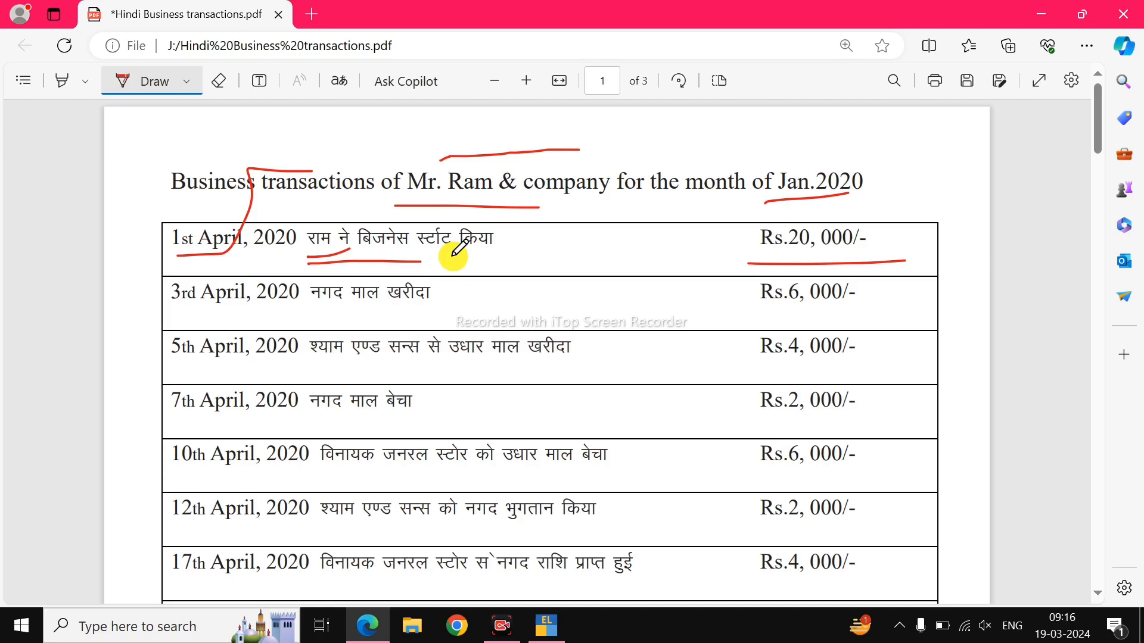
{"action": "left_click_drag", "start_coordinate": [299, 254], "coordinate": [330, 250]}
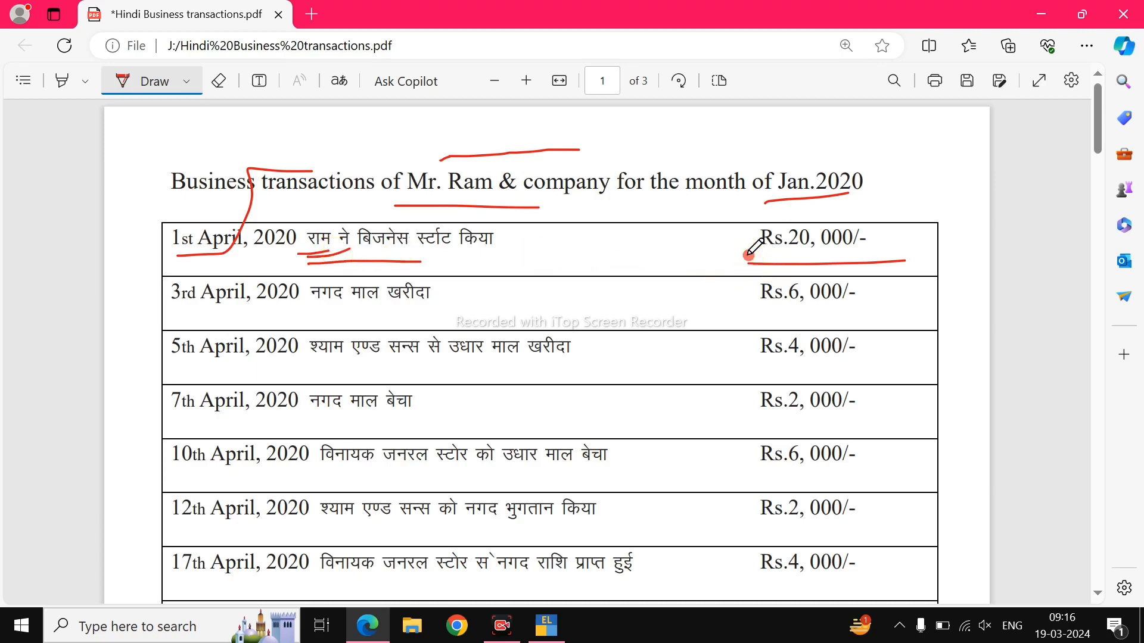
{"action": "left_click_drag", "start_coordinate": [748, 256], "coordinate": [904, 259]}
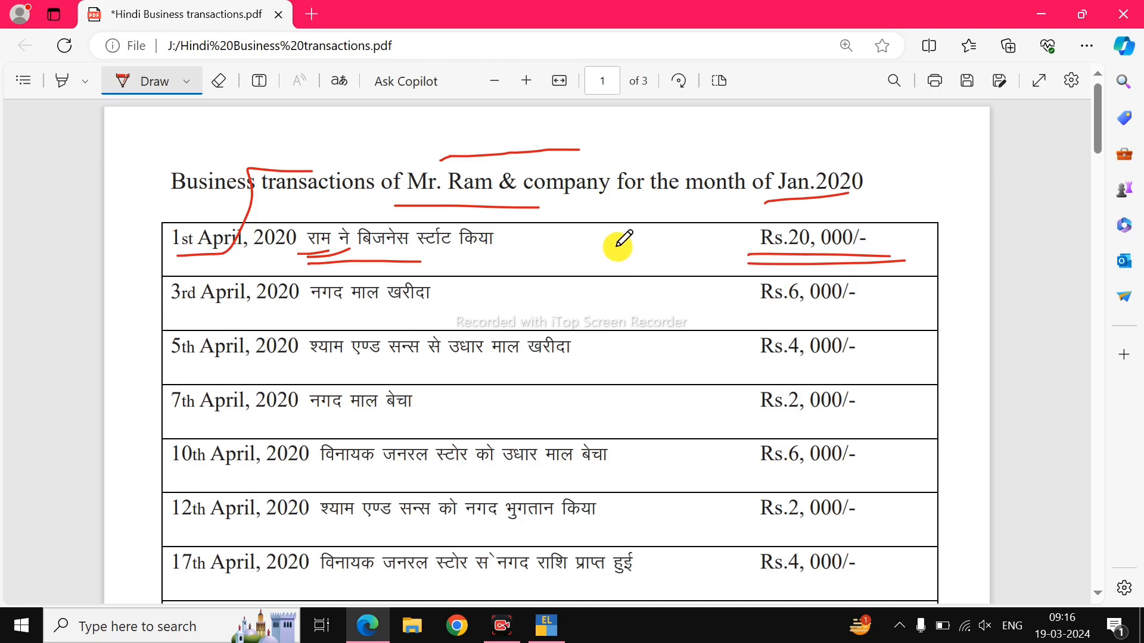
{"action": "key", "text": "alt+Tab"}
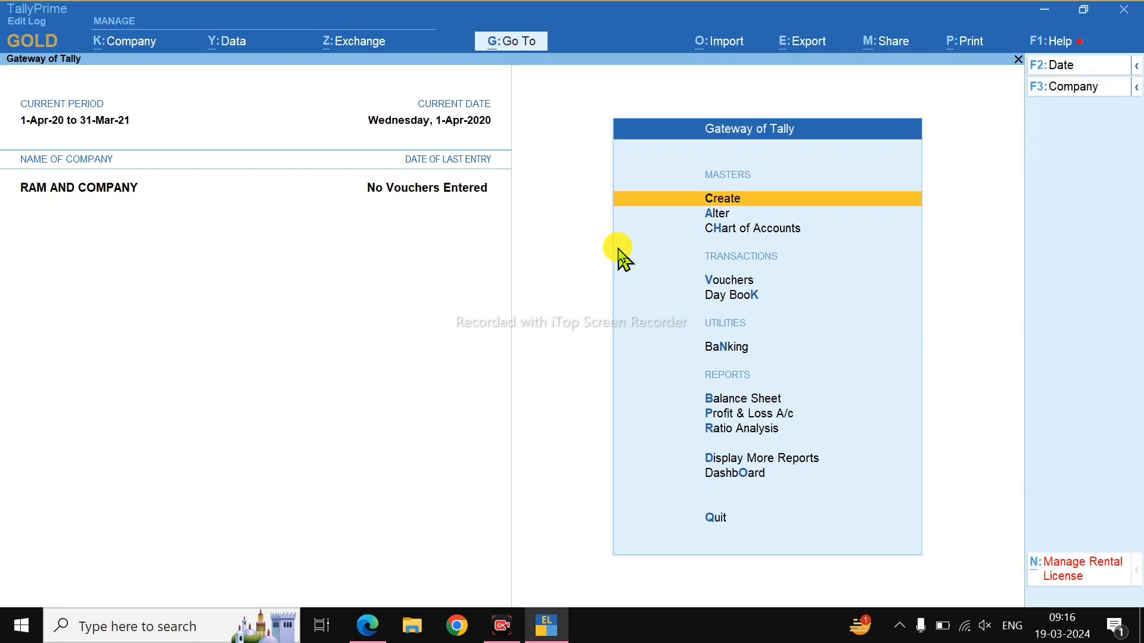
Open voucher entry and change the voucher type from Payment to Receipt.
{"action": "key", "text": "Down"}
{"action": "key", "text": "Down"}
{"action": "key", "text": "Down"}
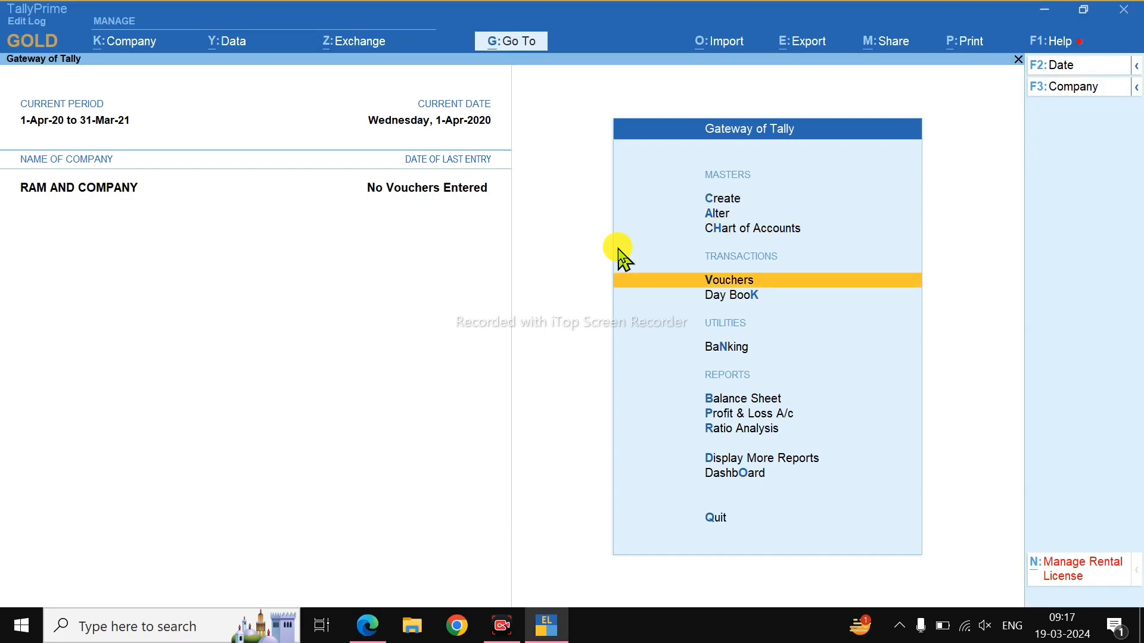
{"action": "key", "text": "Return"}
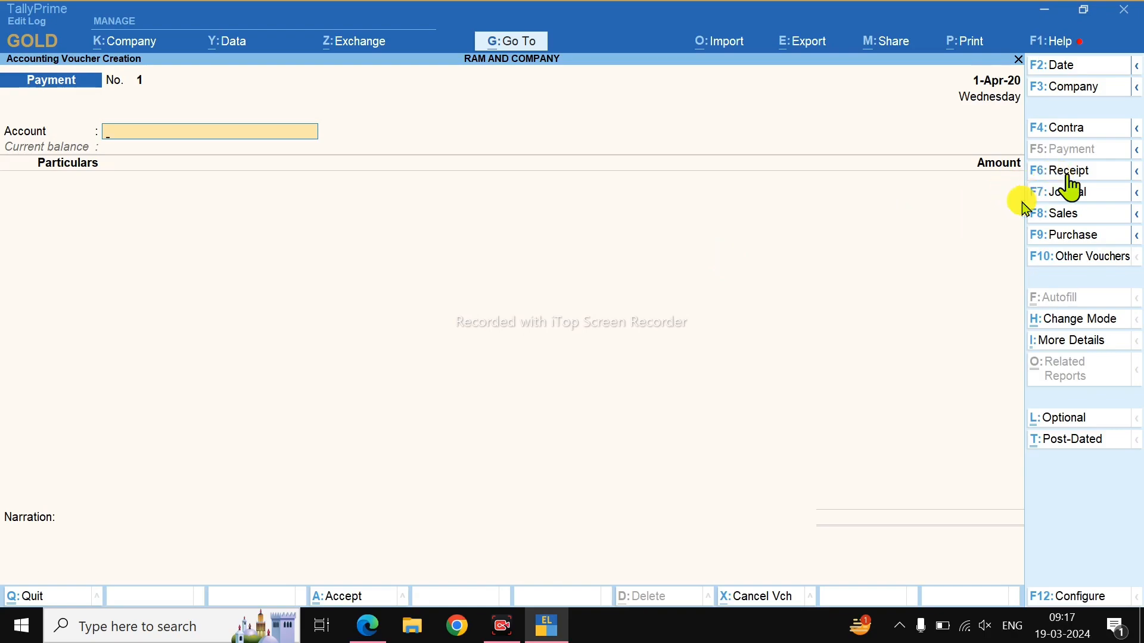
{"action": "key", "text": "F6"}
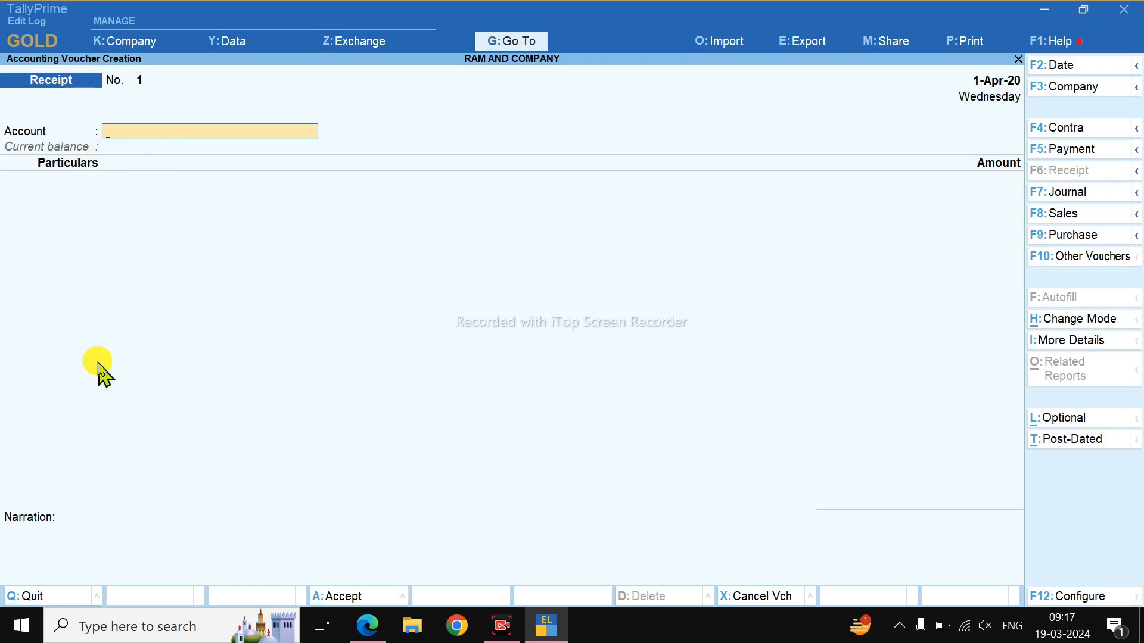
Set 'Use Cr/Dr instead of To/By during voucher entry' to Yes and verify it.
{"action": "key", "text": "F12"}
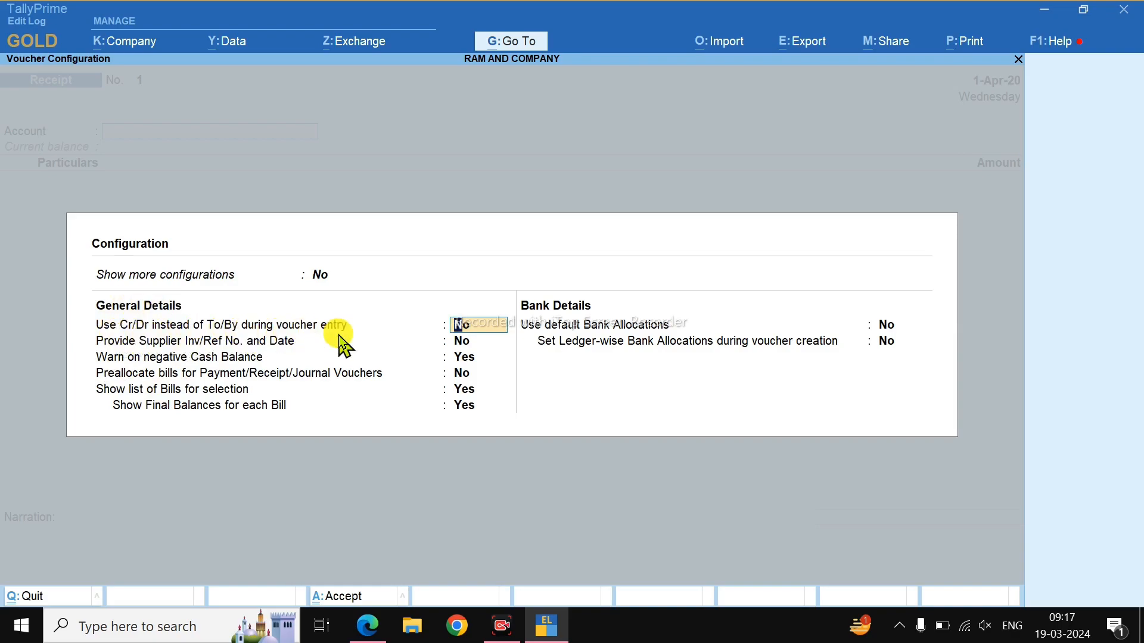
{"action": "type", "text": "Yes"}
{"action": "key", "text": "Return"}
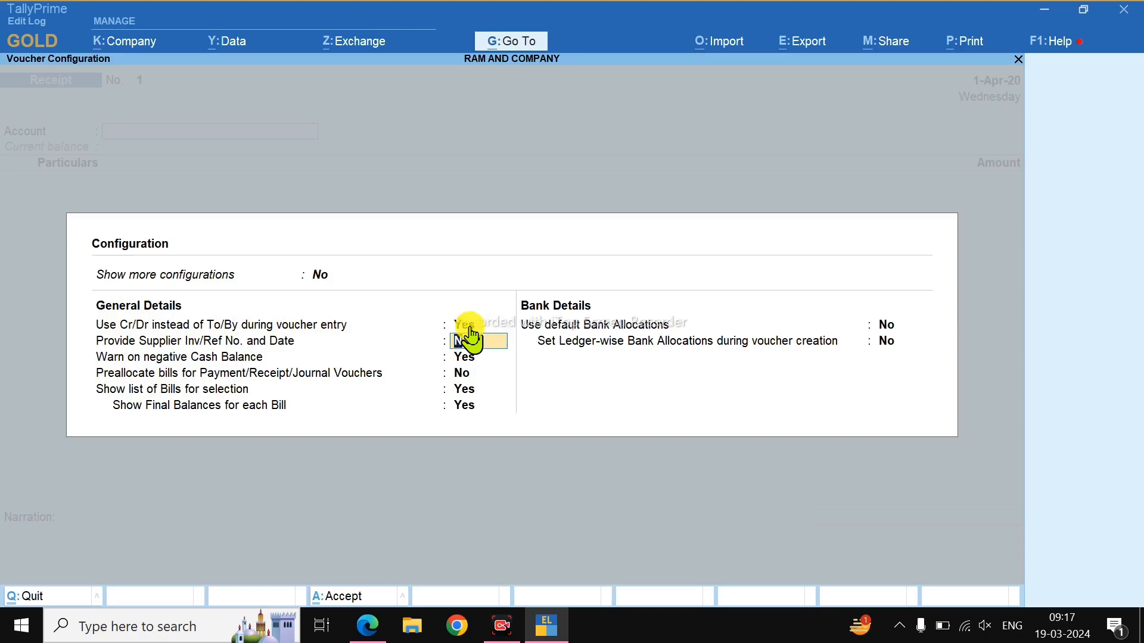
{"action": "key", "text": "ctrl+a"}
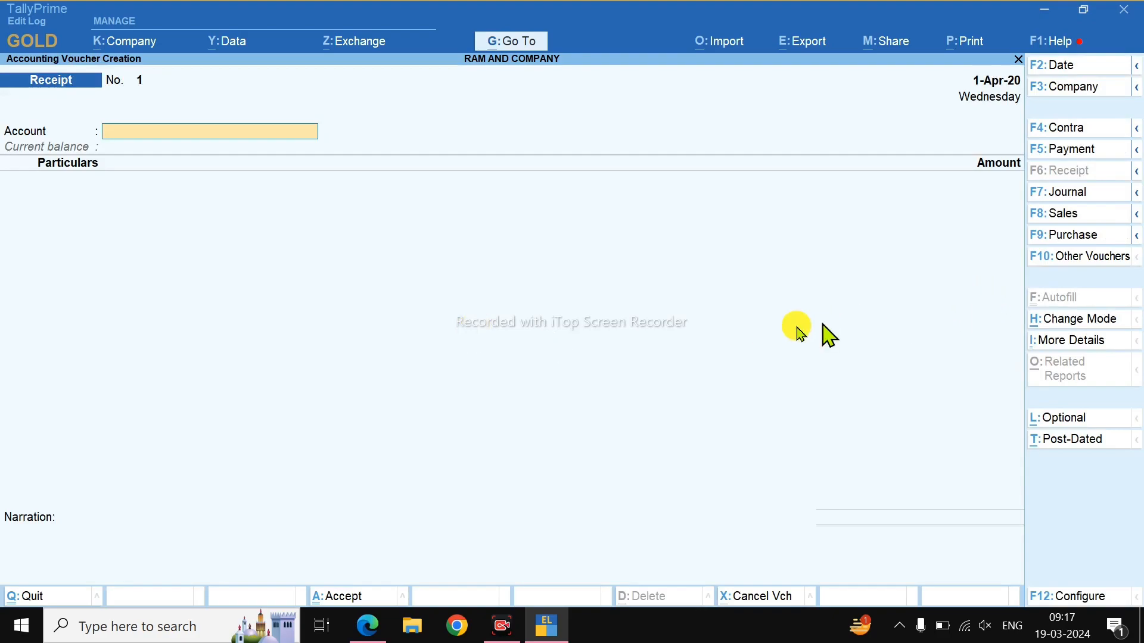
{"action": "key", "text": "F5"}
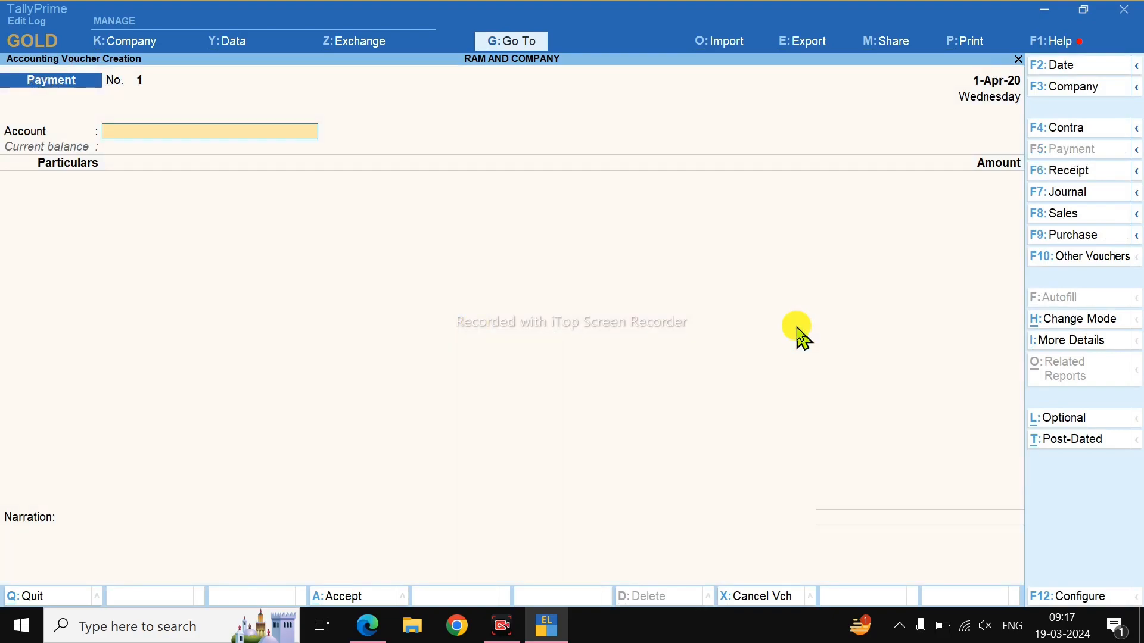
{"action": "key", "text": "F6"}
{"action": "key", "text": "F12"}
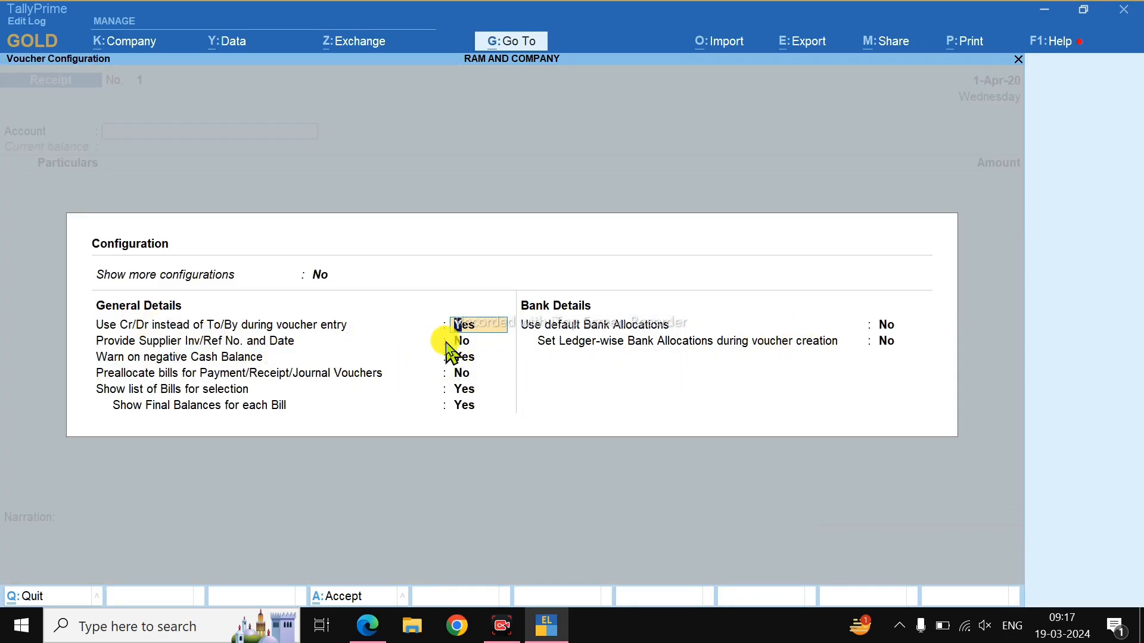
{"action": "key", "text": "Escape"}
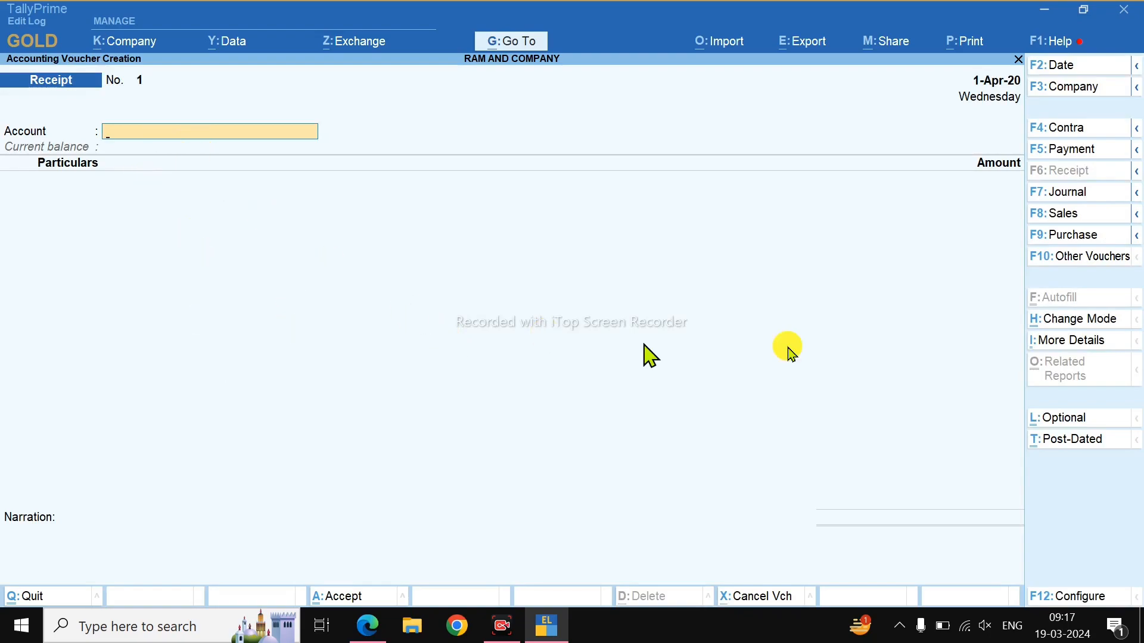
Switch the Receipt voucher to Double Entry mode and credit CAPITAL A/C in the first row.
{"action": "left_click", "coordinate": [1059, 326]}
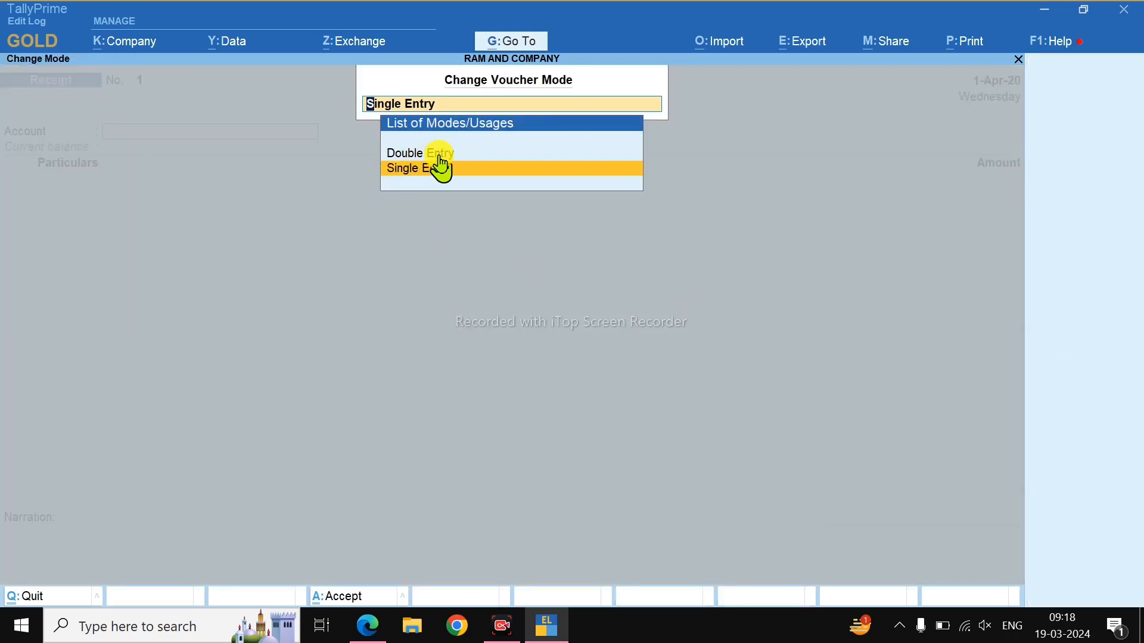
{"action": "key", "text": "Return"}
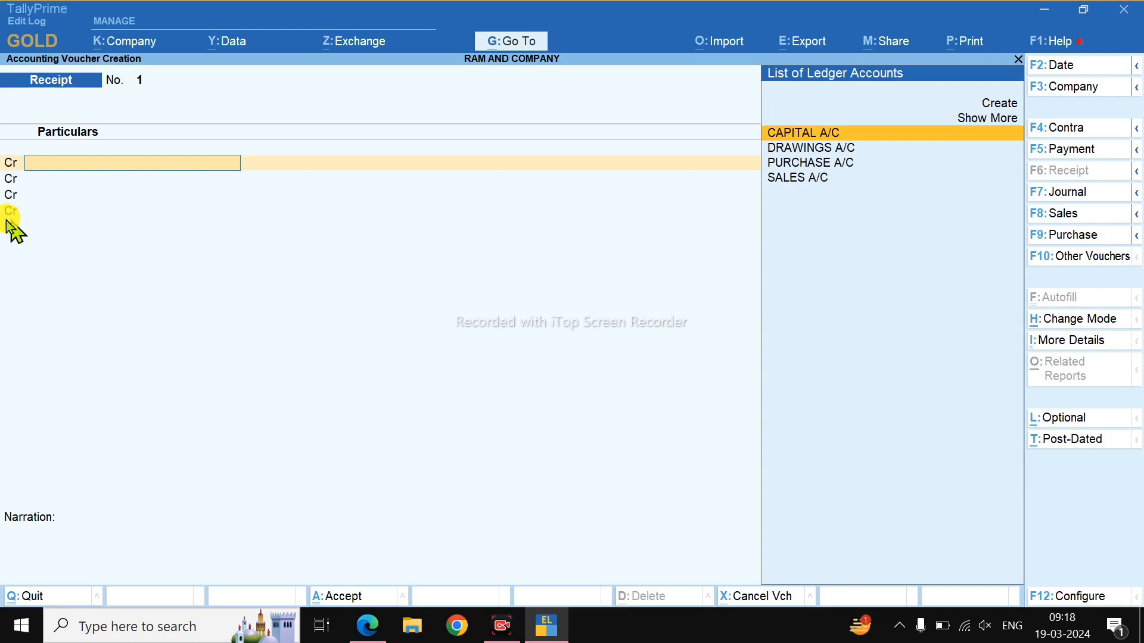
{"action": "left_click", "coordinate": [806, 142]}
Enter 20,000 as the credit amount for CAPITAL A/C, checking the figure in the PDF.
{"action": "key", "text": "alt+Tab"}
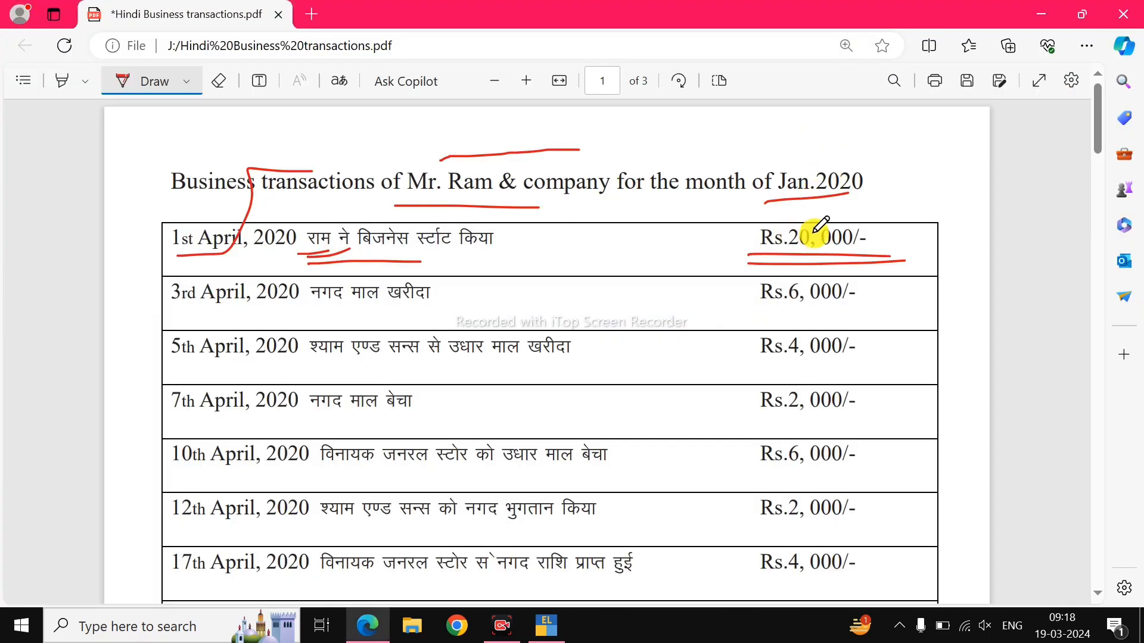
{"action": "key", "text": "alt+Tab"}
{"action": "type", "text": "20000"}
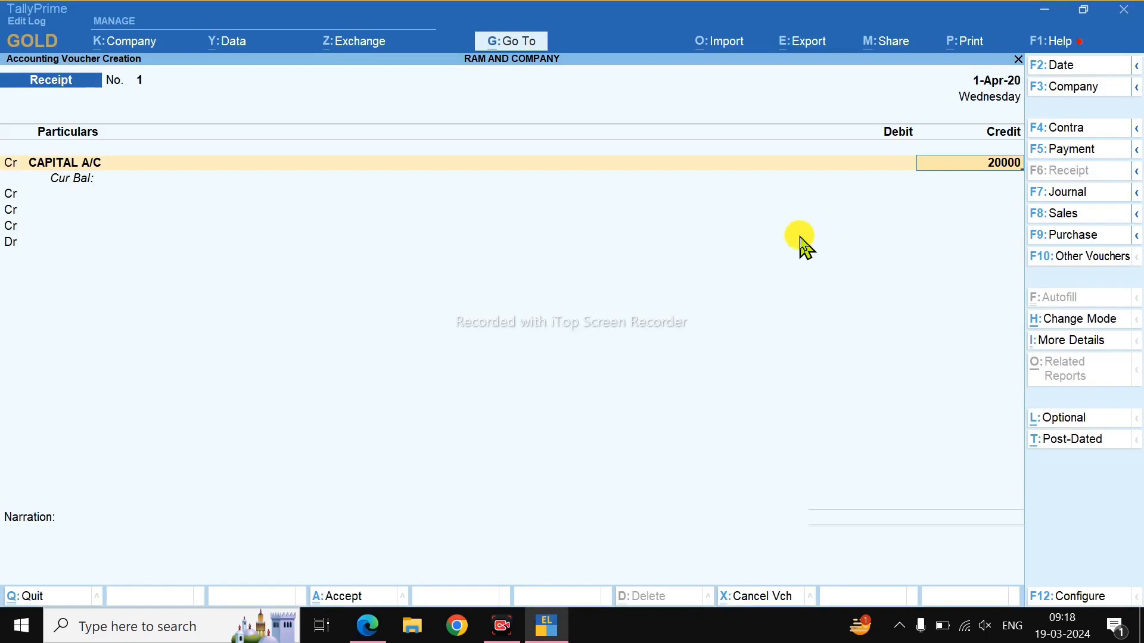
{"action": "key", "text": "Return"}
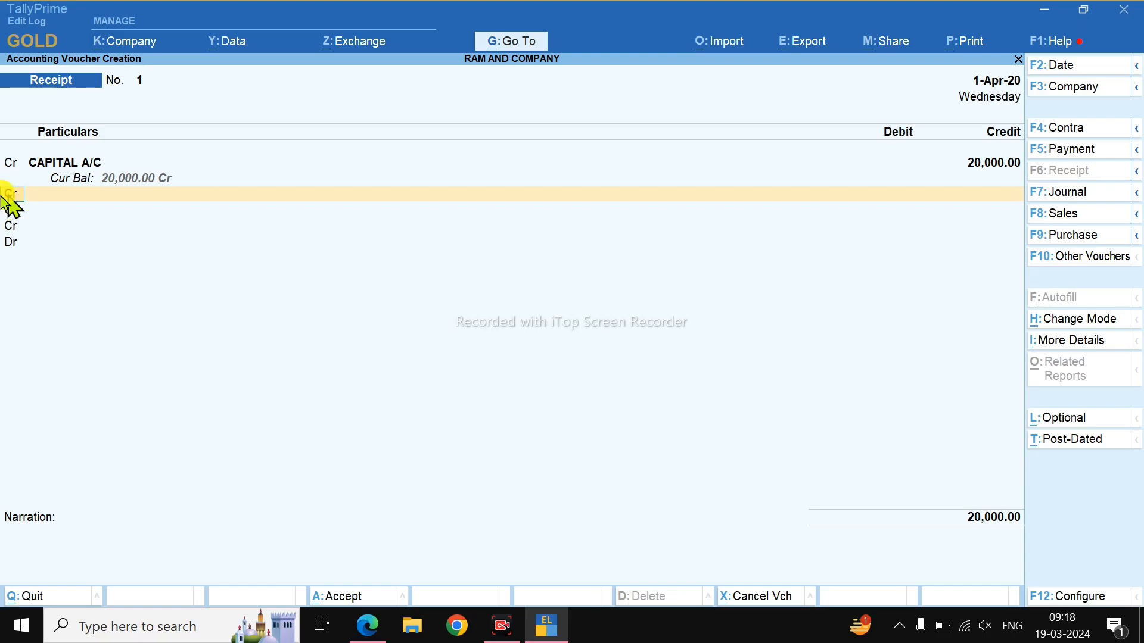
Debit Cash with 20,000 and save receipt voucher 1.
{"action": "key", "text": "Return"}
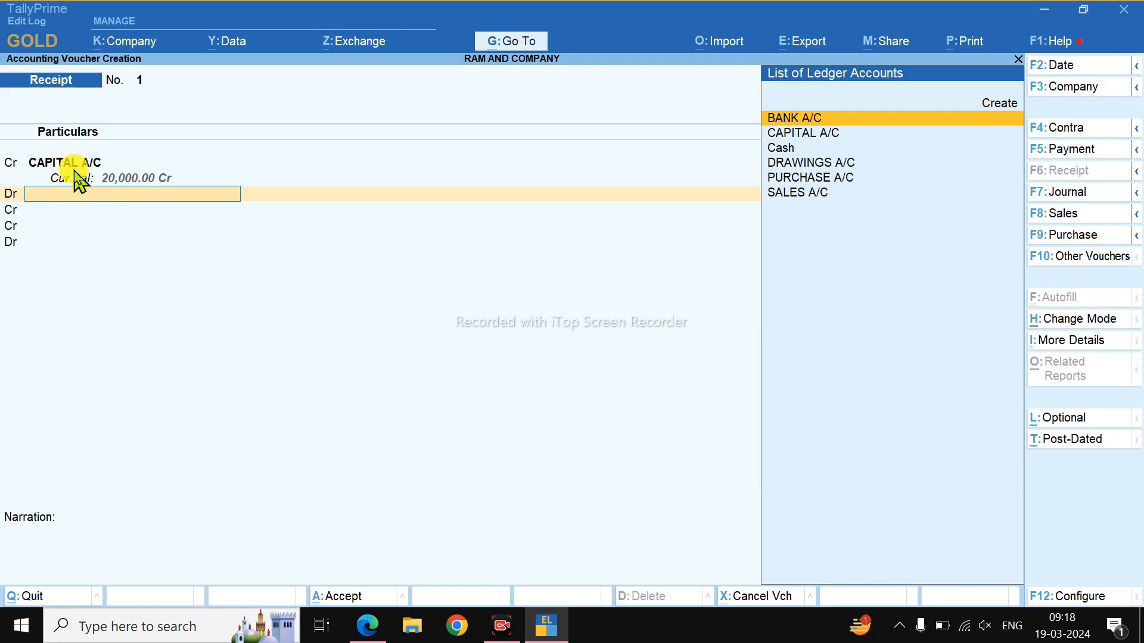
{"action": "left_click", "coordinate": [783, 152]}
{"action": "type", "text": "20000"}
{"action": "key", "text": "Return"}
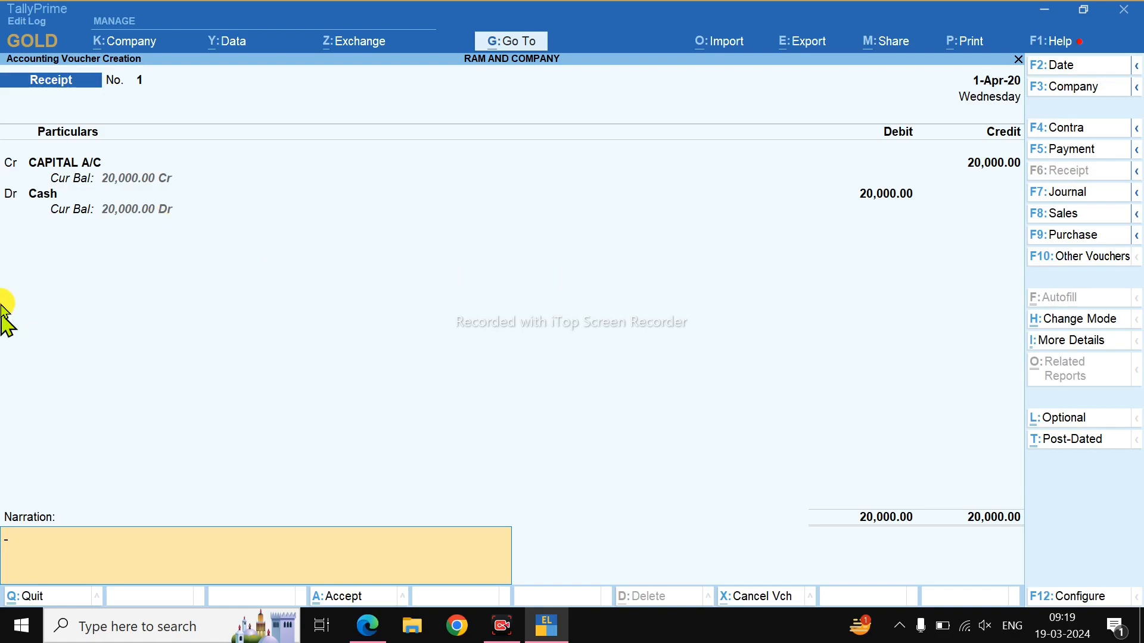
{"action": "key", "text": "Return"}
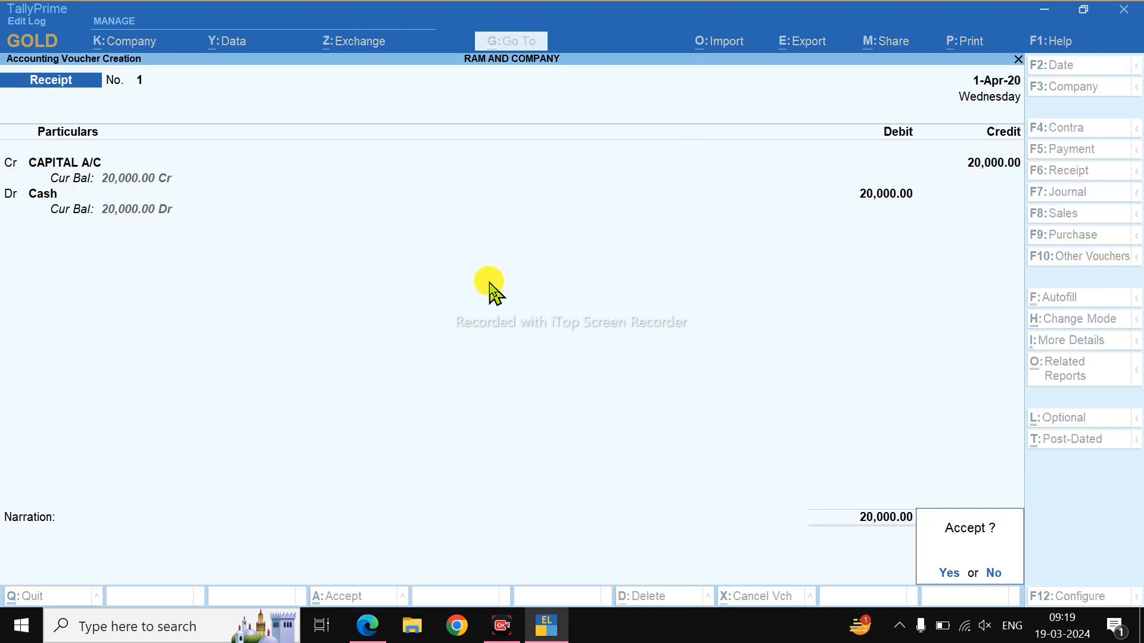
{"action": "key", "text": "Return"}
Underline the 3rd April row in the PDF and switch TallyPrime to a Purchase voucher (F9).
{"action": "key", "text": "alt+Tab"}
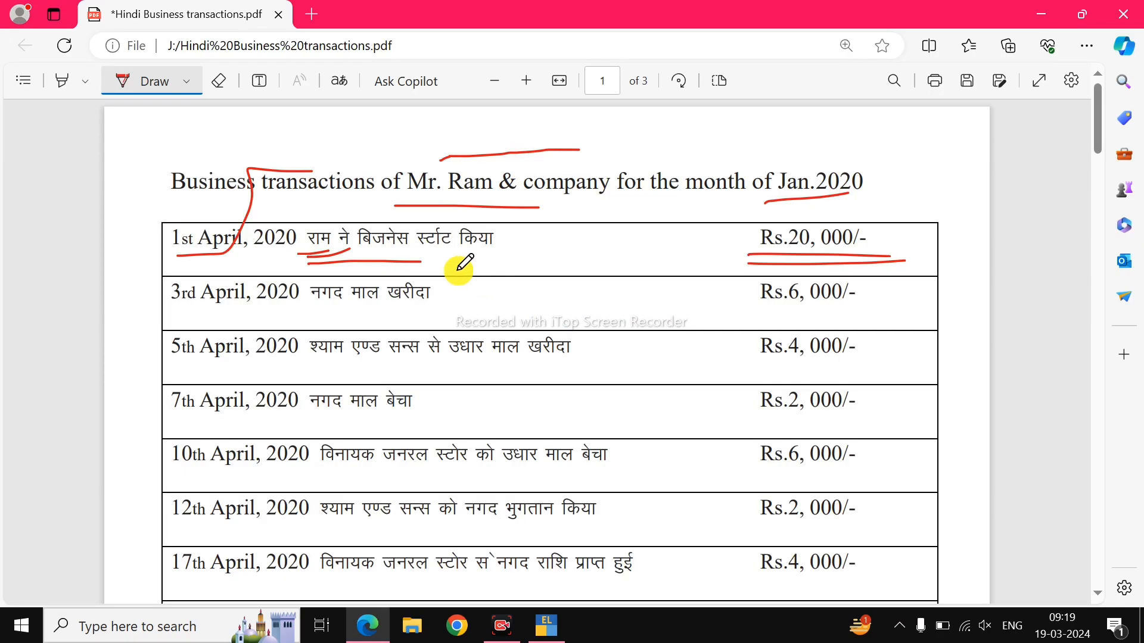
{"action": "left_click_drag", "start_coordinate": [277, 317], "coordinate": [439, 315]}
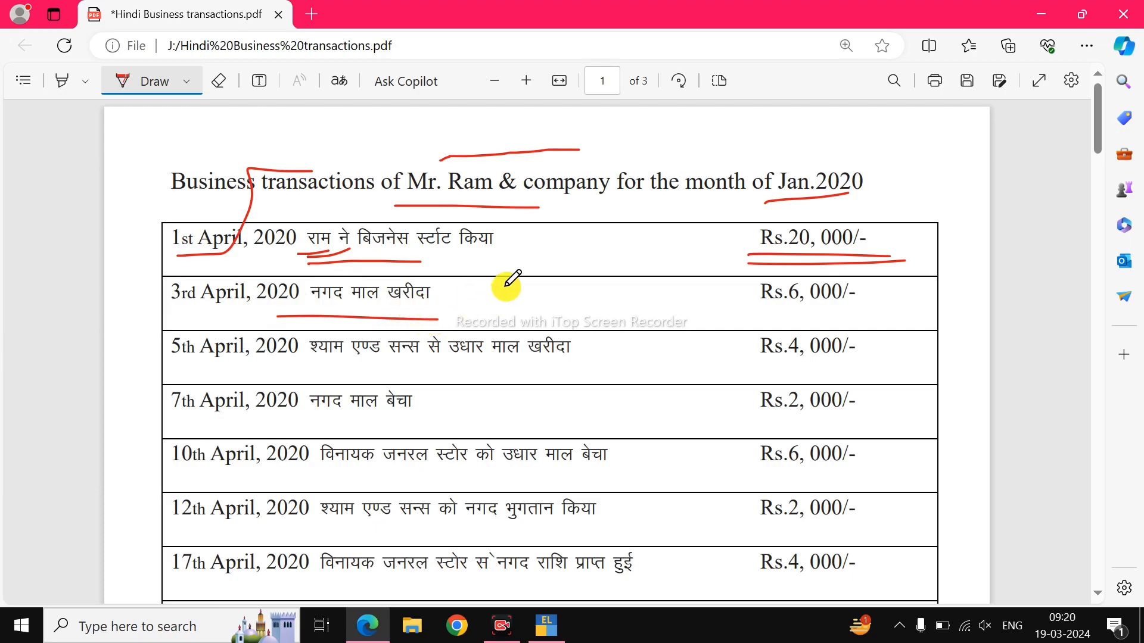
{"action": "key", "text": "alt+Tab"}
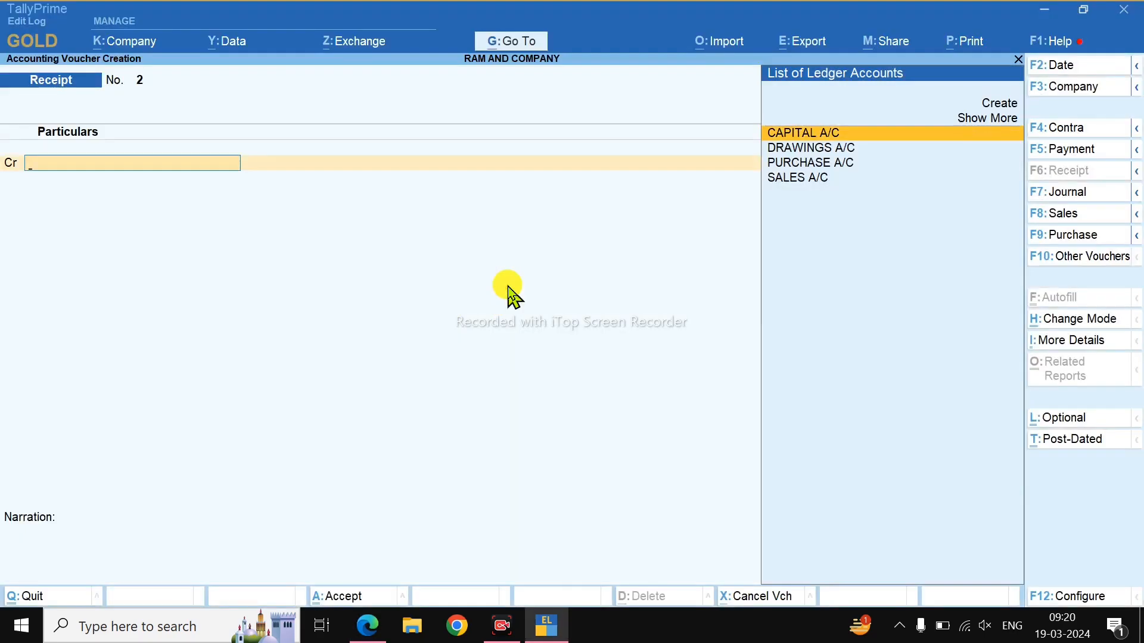
{"action": "key", "text": "F9"}
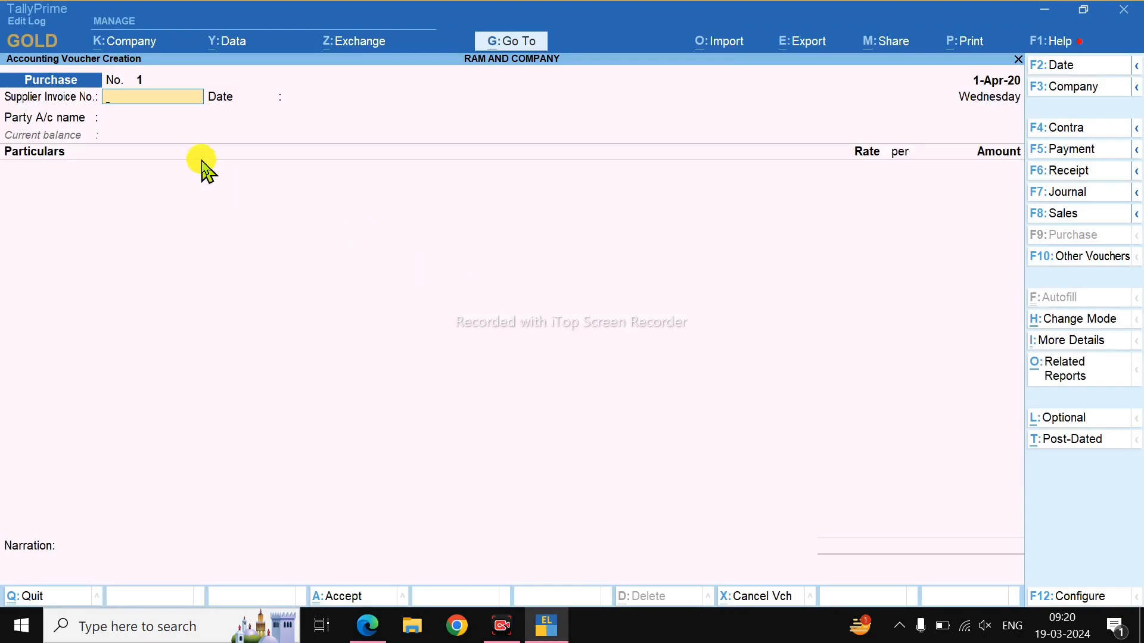
Underline the 3rd April purchase details and date the purchase voucher 3-Apr-20.
{"action": "key", "text": "alt+Tab"}
{"action": "left_click_drag", "start_coordinate": [173, 314], "coordinate": [245, 315]}
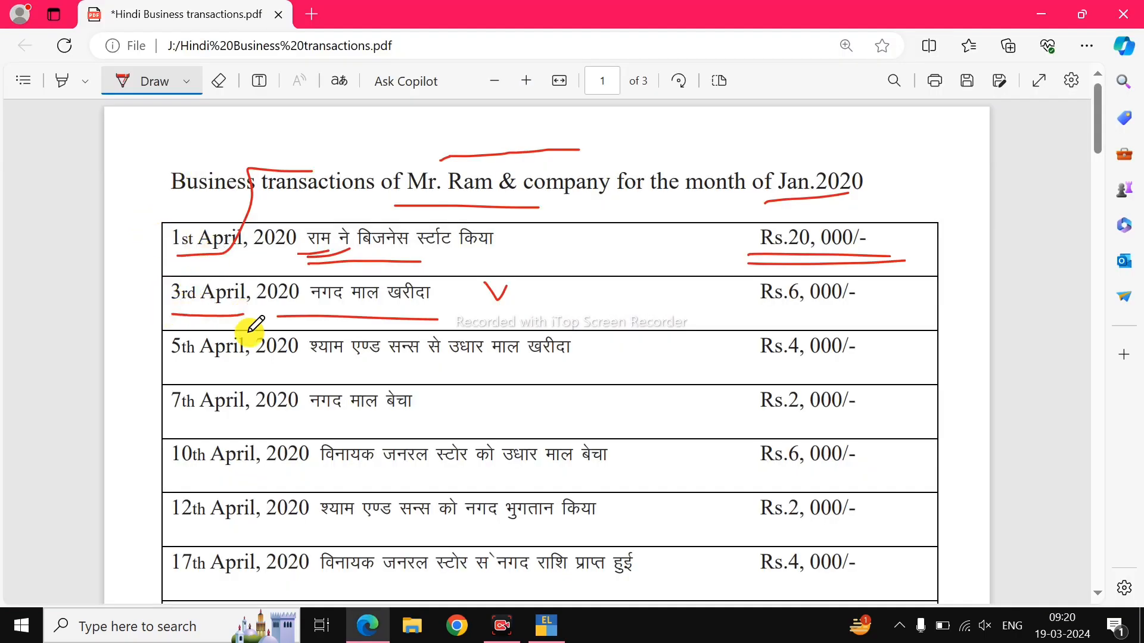
{"action": "key", "text": "alt+Tab"}
{"action": "key", "text": "F2"}
{"action": "type", "text": "3"}
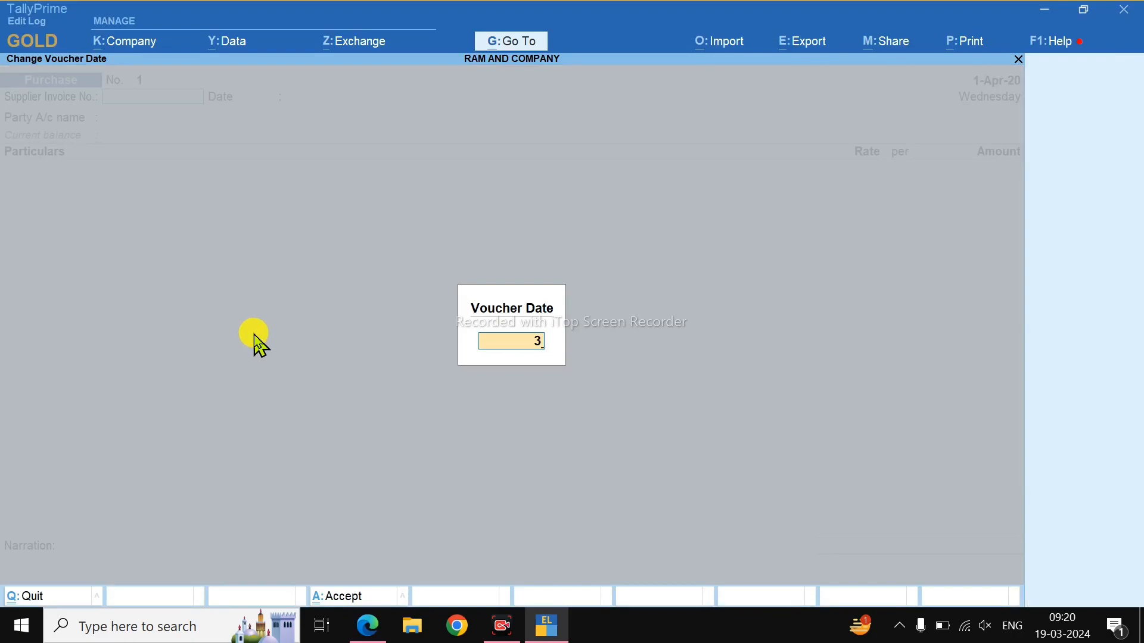
{"action": "key", "text": "Return"}
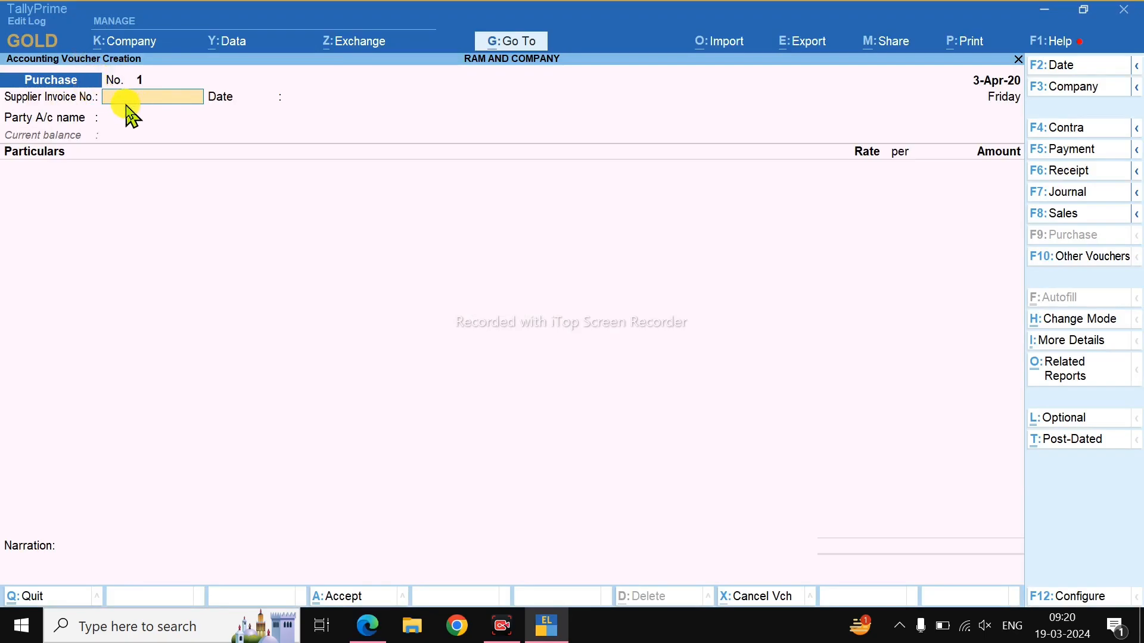
{"action": "key", "text": "Return"}
{"action": "key", "text": "Return"}
Set Cash as the party account and PURCHASE A/C as the purchase ledger.
{"action": "key", "text": "alt+Tab"}
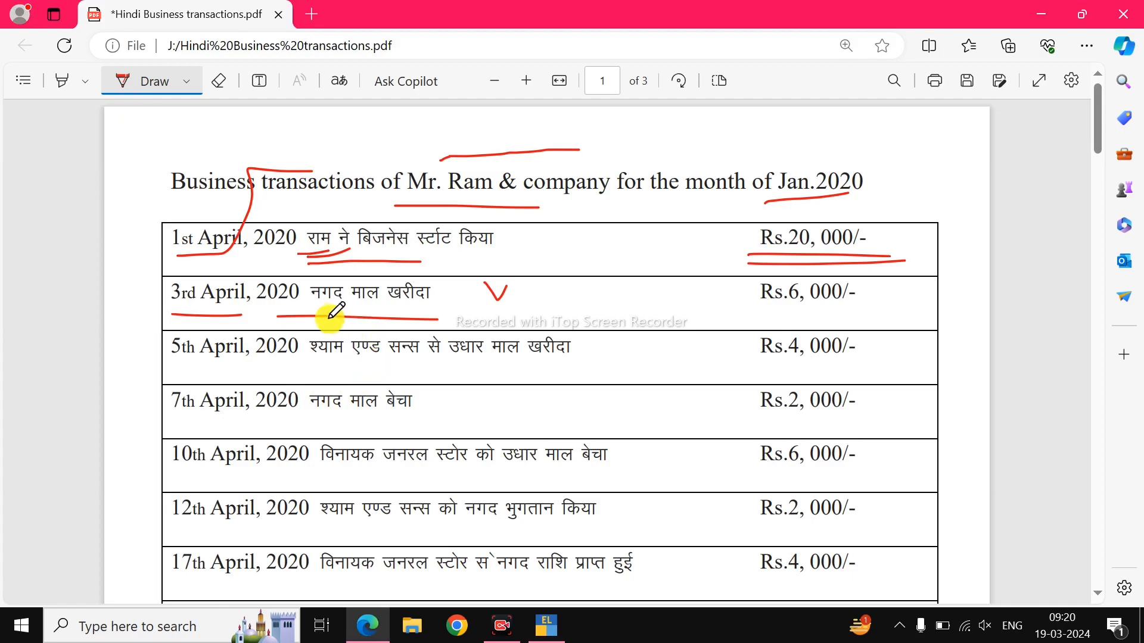
{"action": "key", "text": "alt+Tab"}
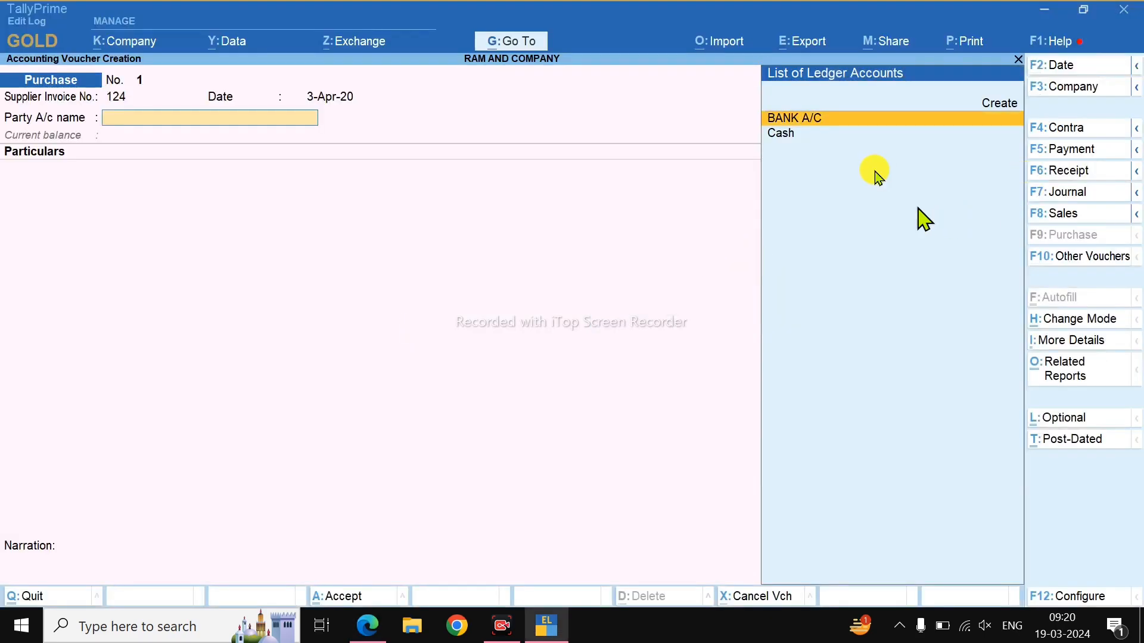
{"action": "left_click", "coordinate": [804, 136]}
{"action": "key", "text": "Return"}
{"action": "key", "text": "Return"}
{"action": "key", "text": "Return"}
{"action": "key", "text": "Return"}
{"action": "key", "text": "Return"}
{"action": "key", "text": "Return"}
{"action": "key", "text": "Return"}
{"action": "key", "text": "Return"}
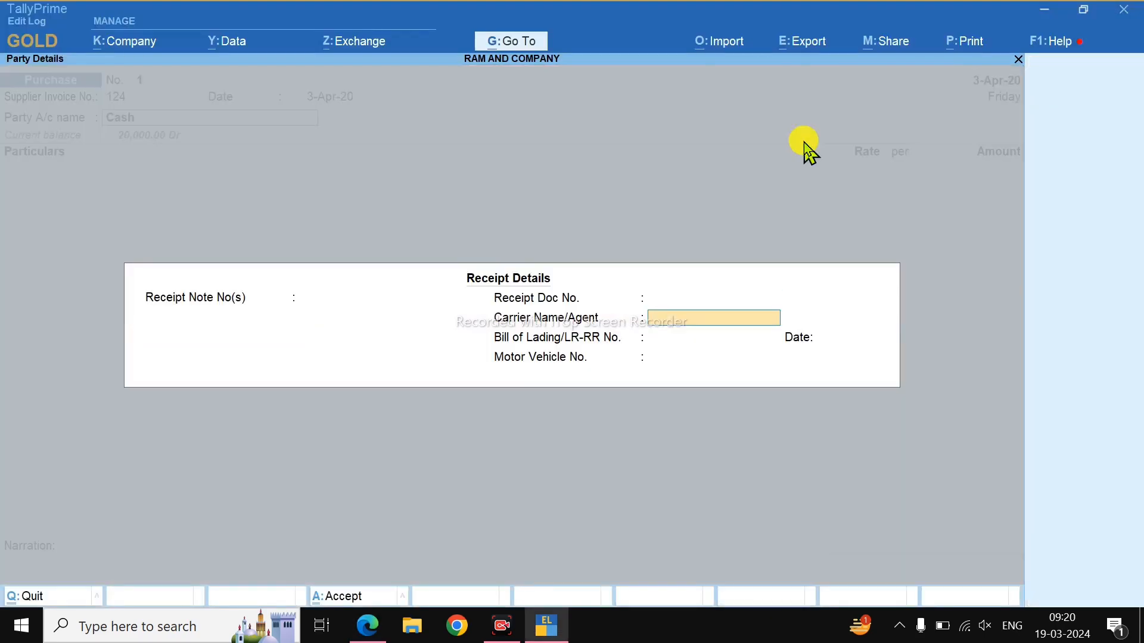
{"action": "key", "text": "Return"}
{"action": "key", "text": "Return"}
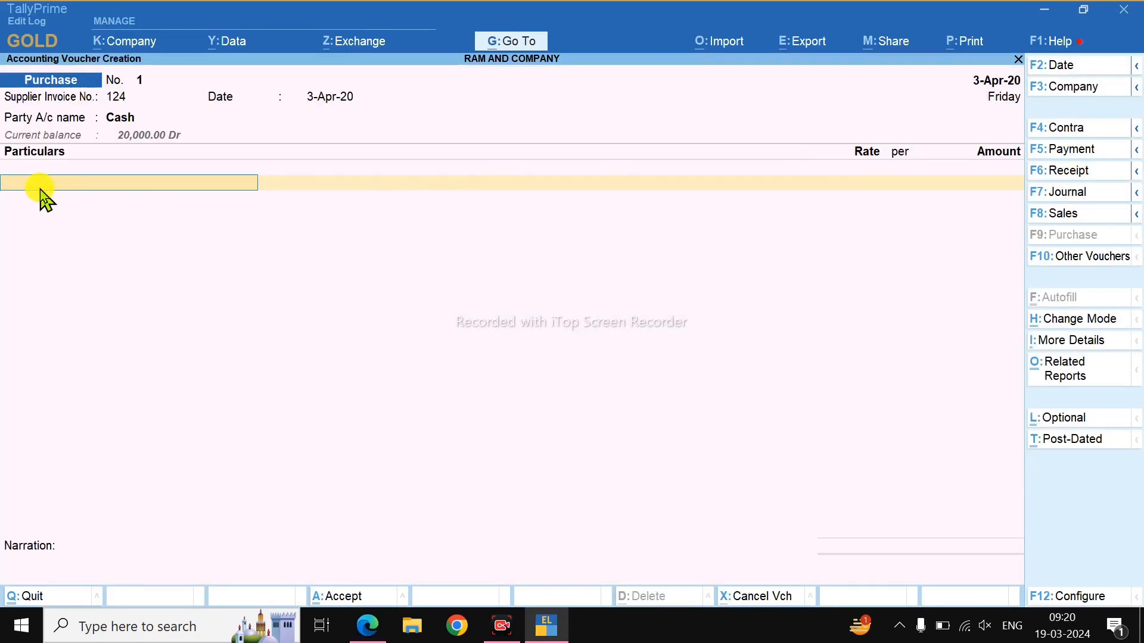
{"action": "type", "text": "PUR"}
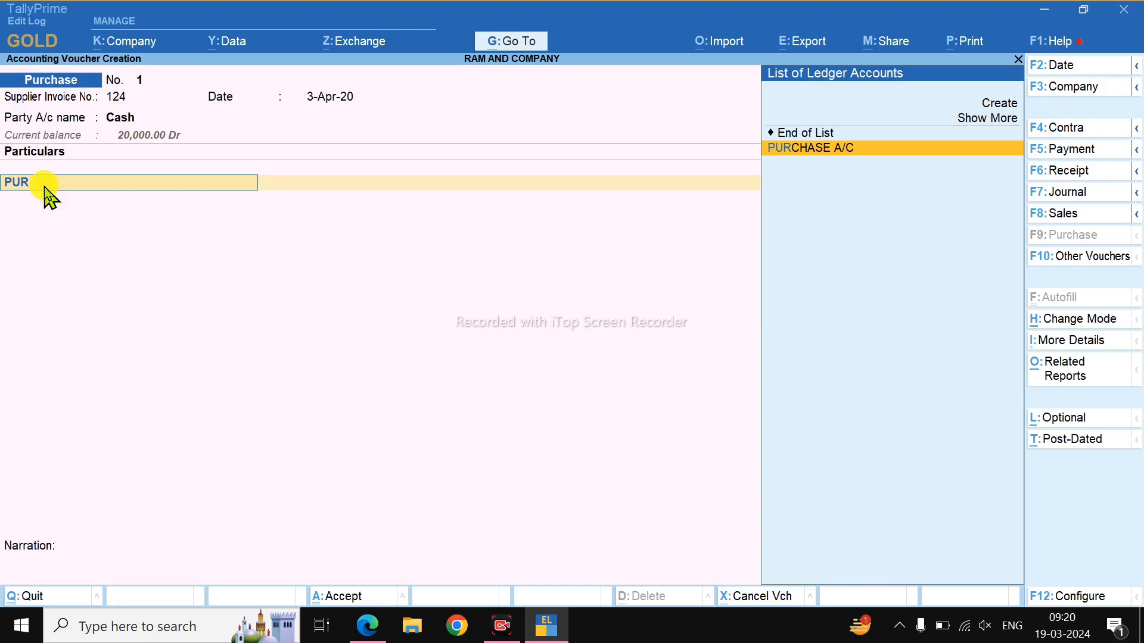
{"action": "left_click", "coordinate": [858, 156]}
Enter the 6,000 purchase amount and save purchase voucher 1.
{"action": "key", "text": "alt+Tab"}
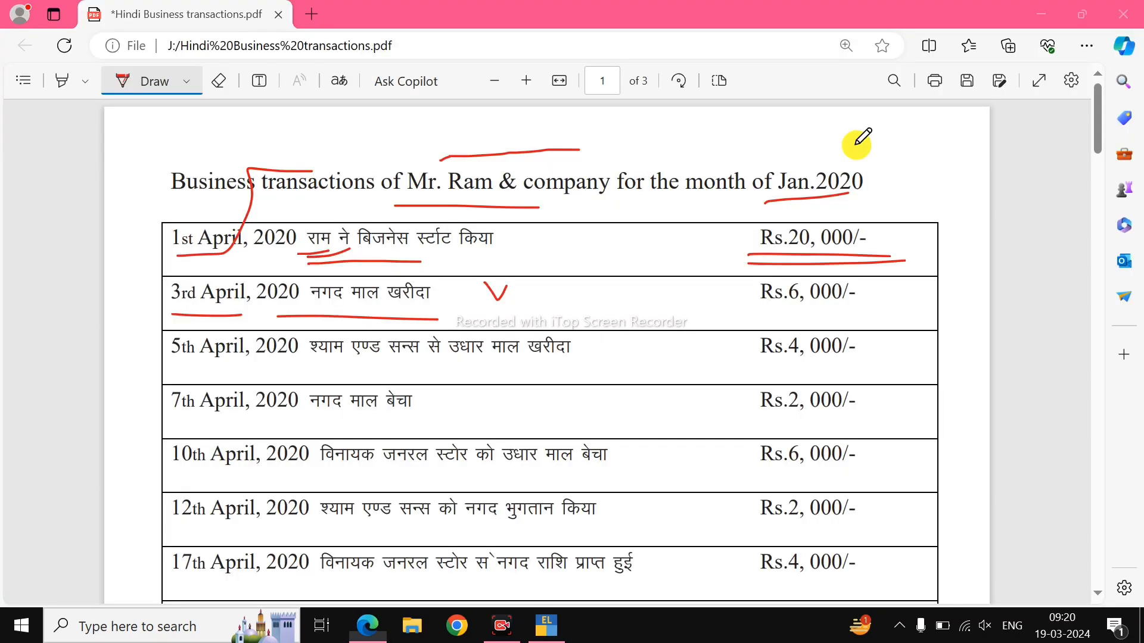
{"action": "key", "text": "alt+Tab"}
{"action": "type", "text": "6000"}
{"action": "key", "text": "Return"}
{"action": "key", "text": "Return"}
{"action": "key", "text": "Return"}
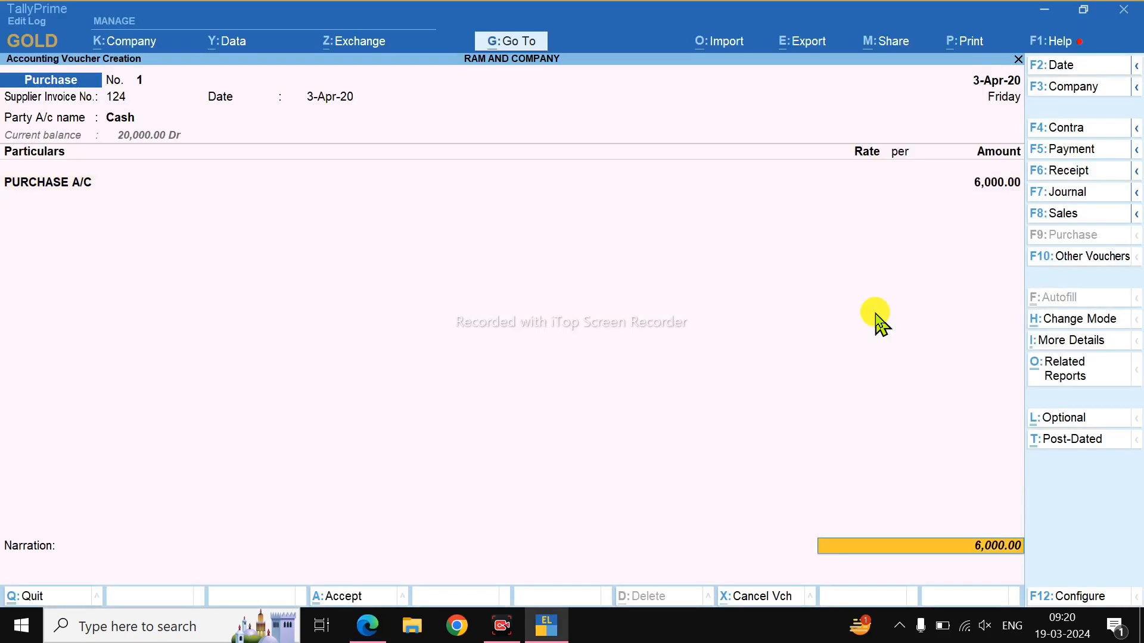
{"action": "key", "text": "Return"}
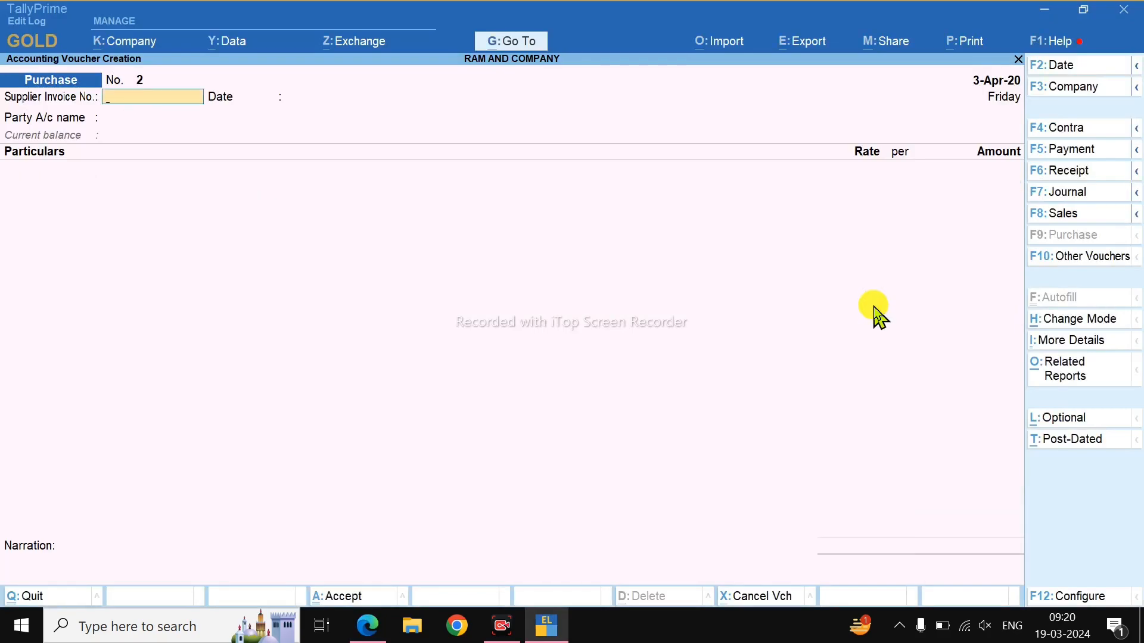
Underline the 5th April row's date, description and Rs.4,000 amount in the PDF.
{"action": "key", "text": "alt+Tab"}
{"action": "left_click_drag", "start_coordinate": [178, 362], "coordinate": [513, 359]}
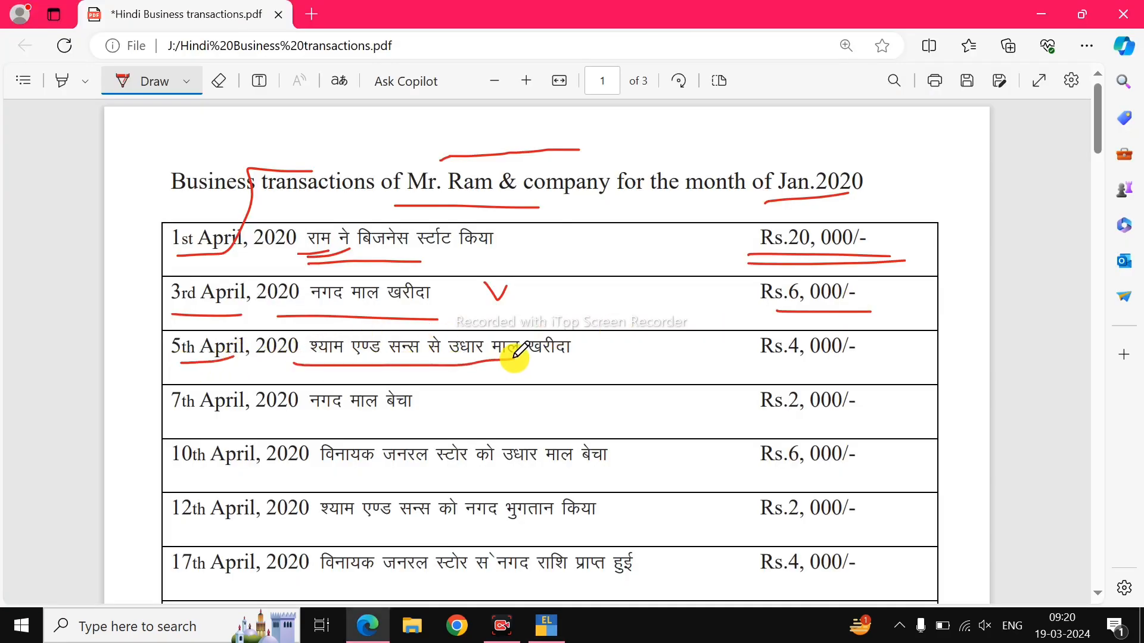
{"action": "left_click_drag", "start_coordinate": [753, 373], "coordinate": [796, 370]}
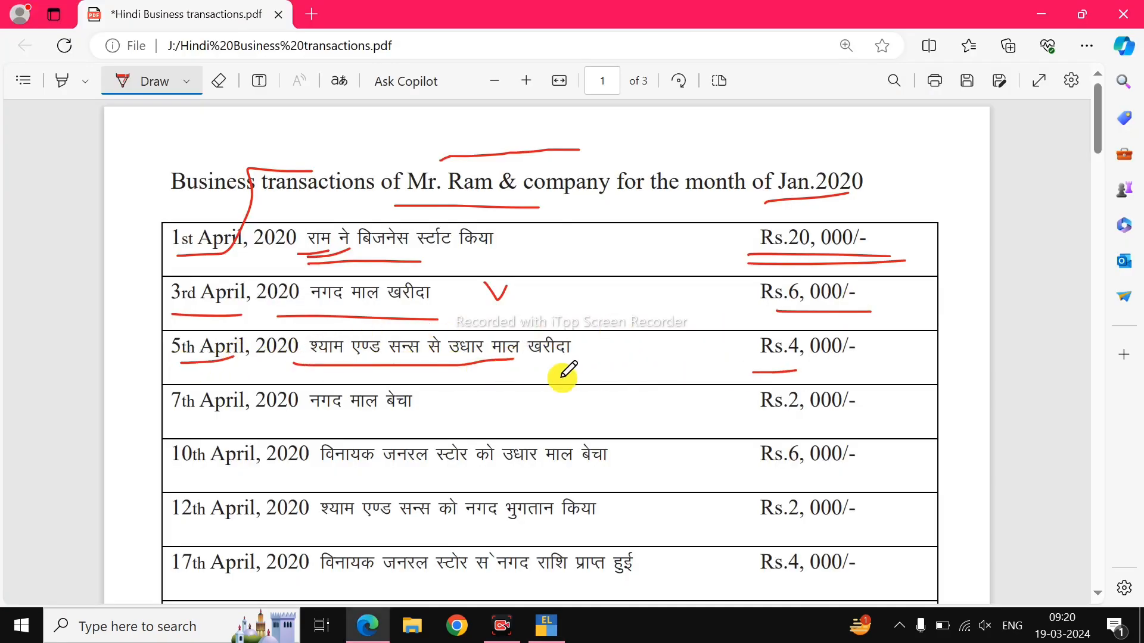
{"action": "left_click_drag", "start_coordinate": [507, 359], "coordinate": [569, 366]}
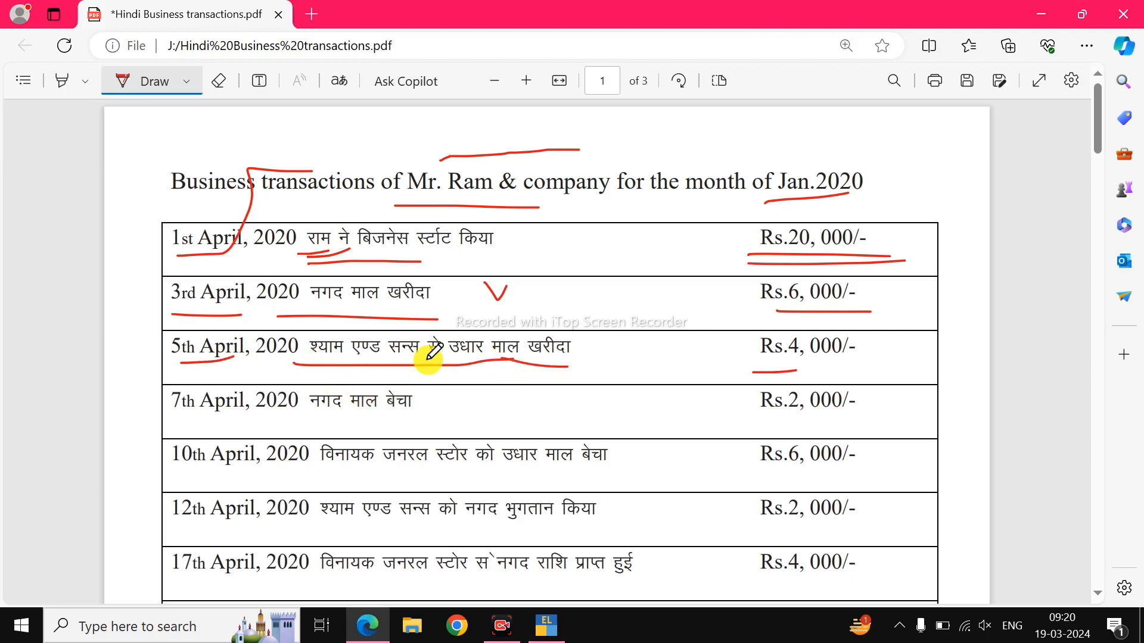
Date purchase voucher 2 as 5-Apr-20 with invoice number 111.
{"action": "key", "text": "alt+Tab"}
{"action": "key", "text": "F2"}
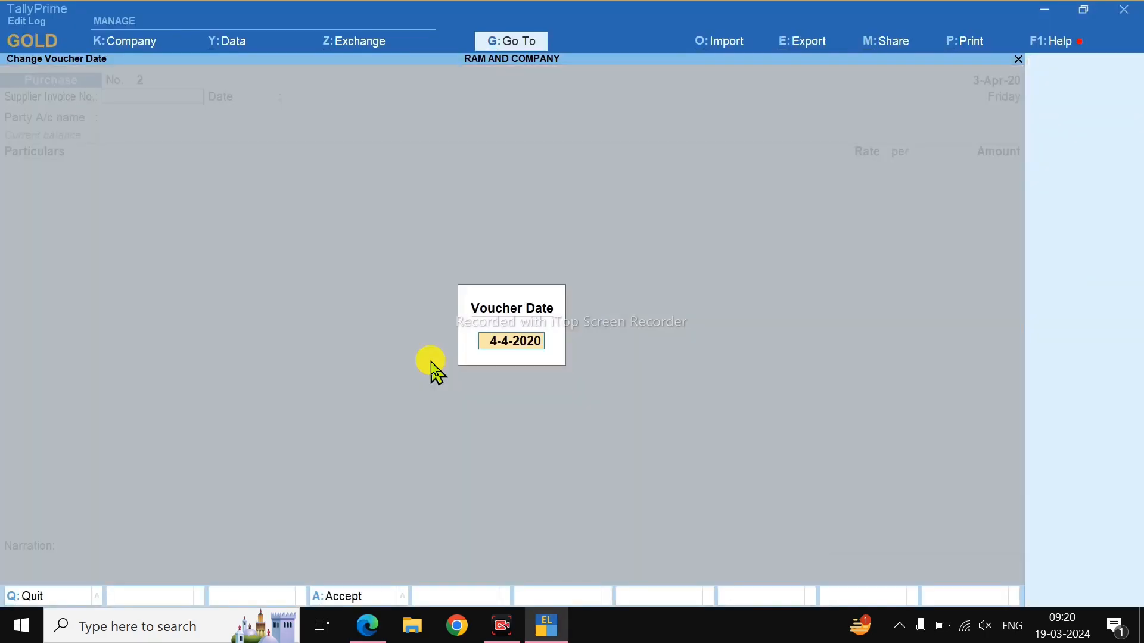
{"action": "type", "text": "5"}
{"action": "key", "text": "Return"}
{"action": "type", "text": "111"}
{"action": "key", "text": "Return"}
{"action": "key", "text": "Return"}
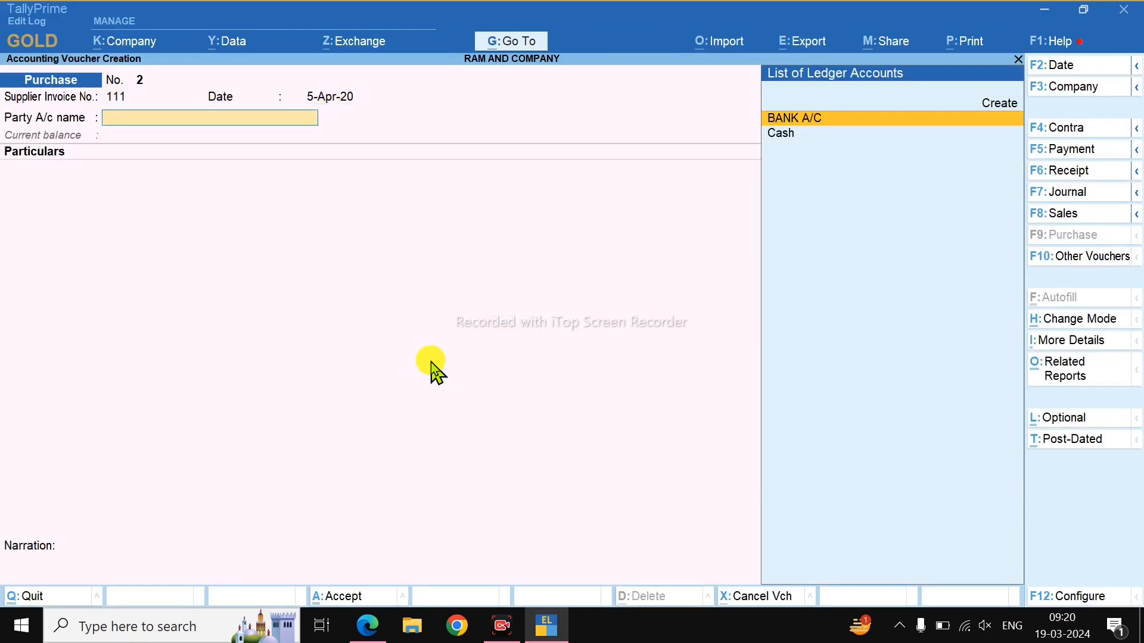
{"action": "key", "text": "Up"}
{"action": "key", "text": "Return"}
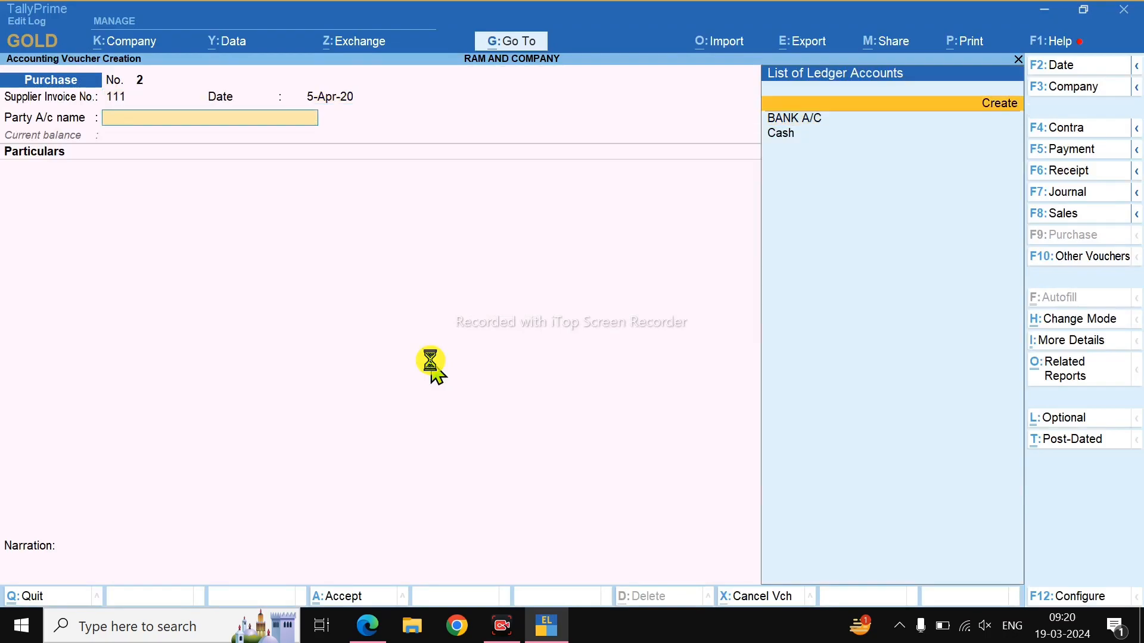
Create the party ledger SHYAM AND SONS A/C under Sundry Creditors.
{"action": "key", "text": "alt+Tab"}
{"action": "key", "text": "alt+Tab"}
{"action": "type", "text": "S"}
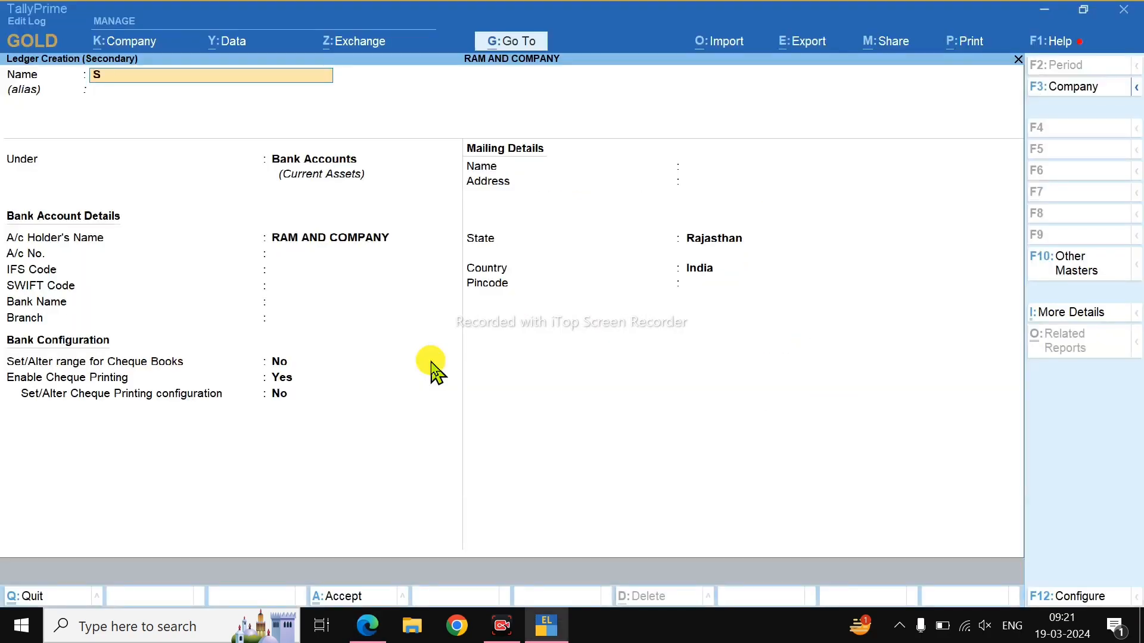
{"action": "type", "text": "HYAM AND SONS A/C"}
{"action": "key", "text": "Return"}
{"action": "key", "text": "Return"}
{"action": "key", "text": "Return"}
{"action": "key", "text": "Return"}
{"action": "key", "text": "BackSpace"}
{"action": "type", "text": "SU"}
{"action": "key", "text": "BackSpace"}
{"action": "type", "text": "su"}
{"action": "key", "text": "Down"}
{"action": "key", "text": "Return"}
{"action": "key", "text": "Return"}
{"action": "key", "text": "Return"}
{"action": "key", "text": "Return"}
{"action": "key", "text": "Return"}
{"action": "key", "text": "Return"}
{"action": "key", "text": "Return"}
{"action": "key", "text": "Return"}
{"action": "key", "text": "Return"}
{"action": "key", "text": "Return"}
{"action": "key", "text": "Return"}
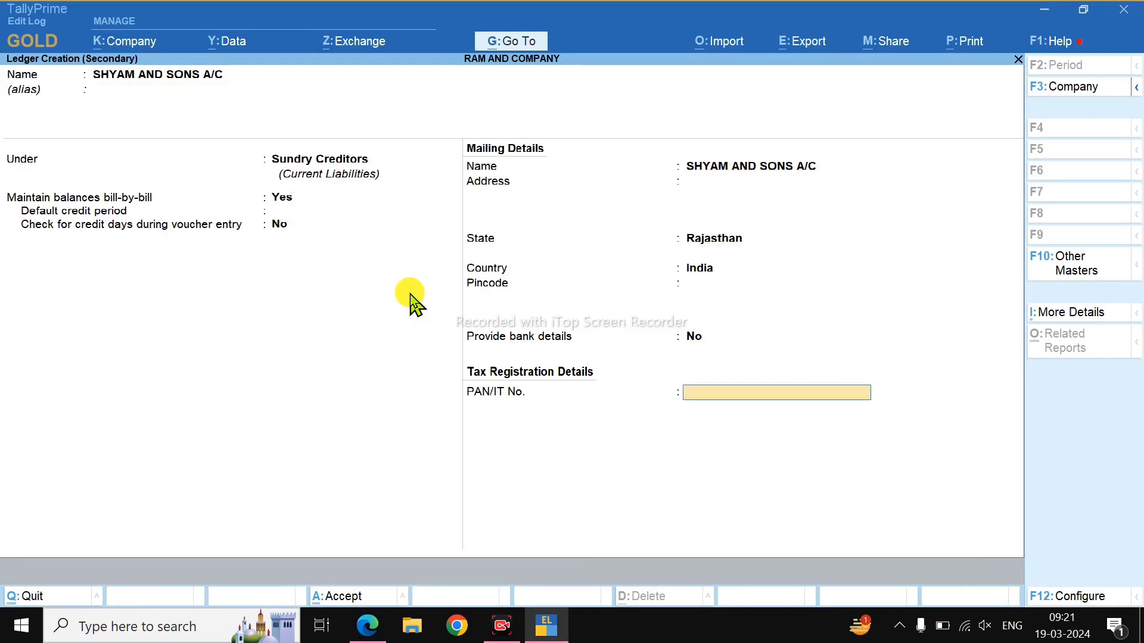
{"action": "key", "text": "Return"}
{"action": "key", "text": "Return"}
{"action": "key", "text": "Return"}
{"action": "key", "text": "Return"}
{"action": "key", "text": "Return"}
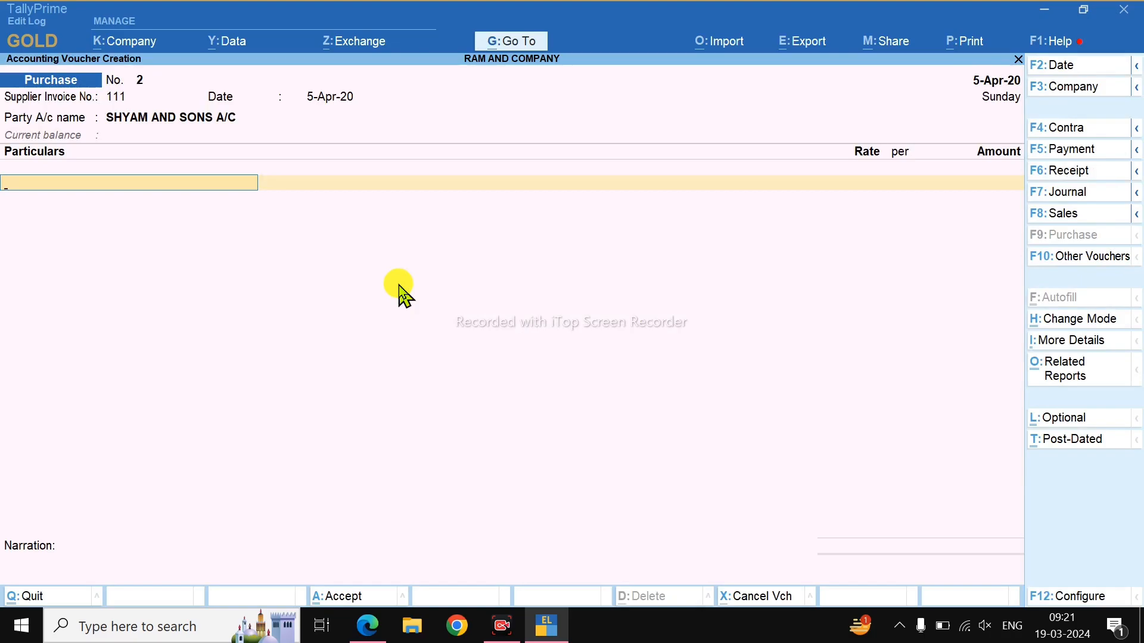
Select PURCHASE A/C with a 4,000 amount, underlining Rs.4,000 in the PDF.
{"action": "type", "text": "PUR"}
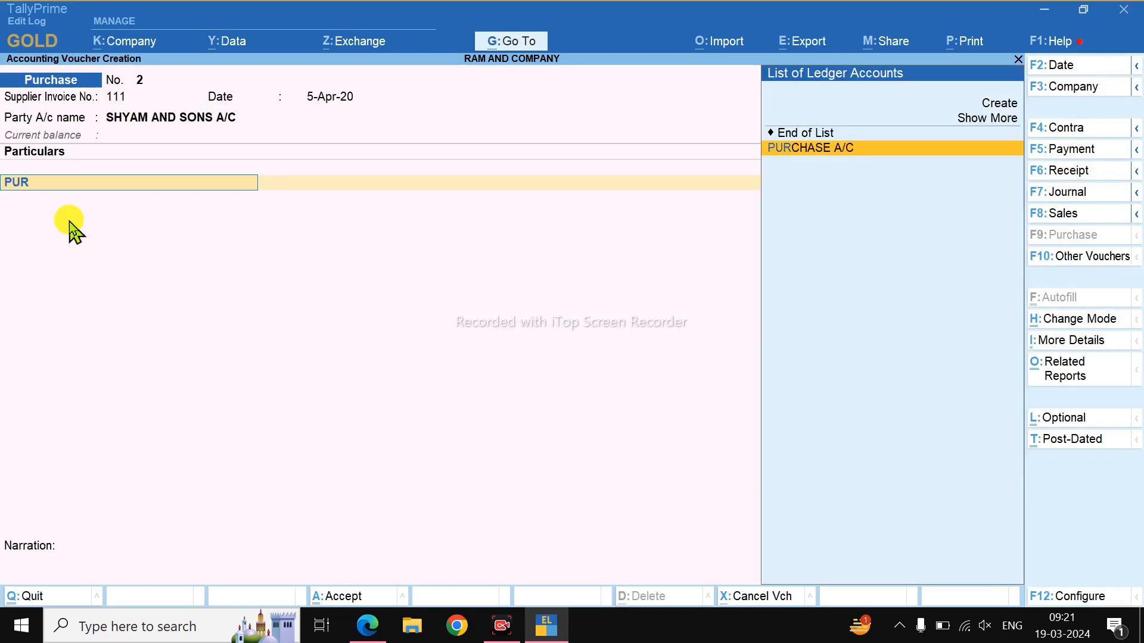
{"action": "key", "text": "Return"}
{"action": "key", "text": "alt+Tab"}
{"action": "left_click_drag", "start_coordinate": [722, 366], "coordinate": [861, 361]}
{"action": "key", "text": "alt+Tab"}
{"action": "type", "text": "4000"}
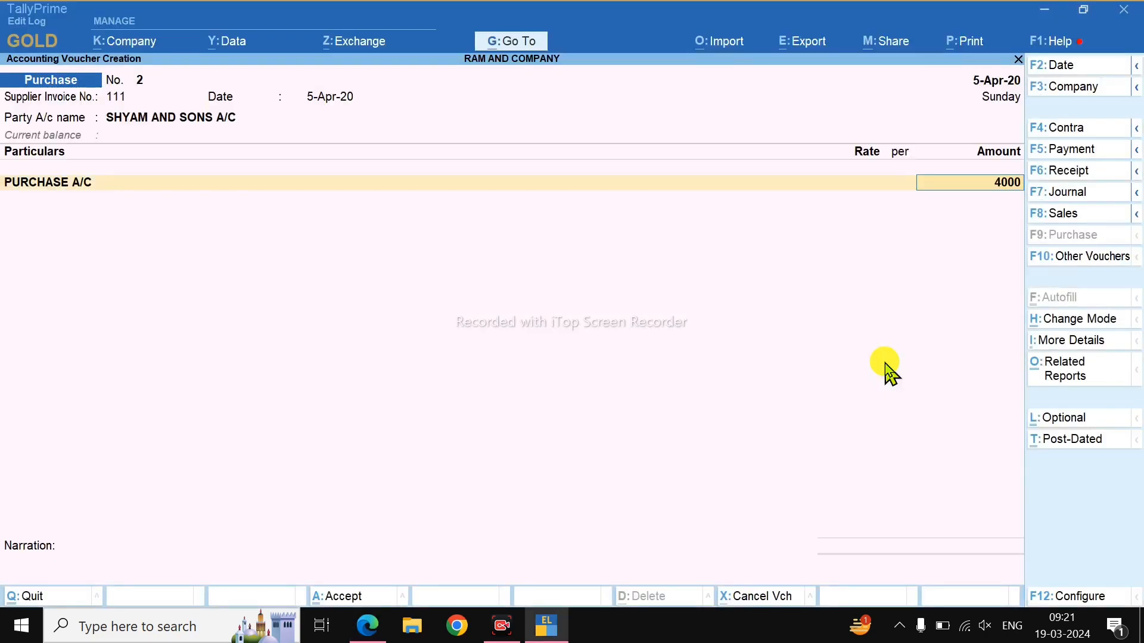
{"action": "key", "text": "Return"}
{"action": "key", "text": "Return"}
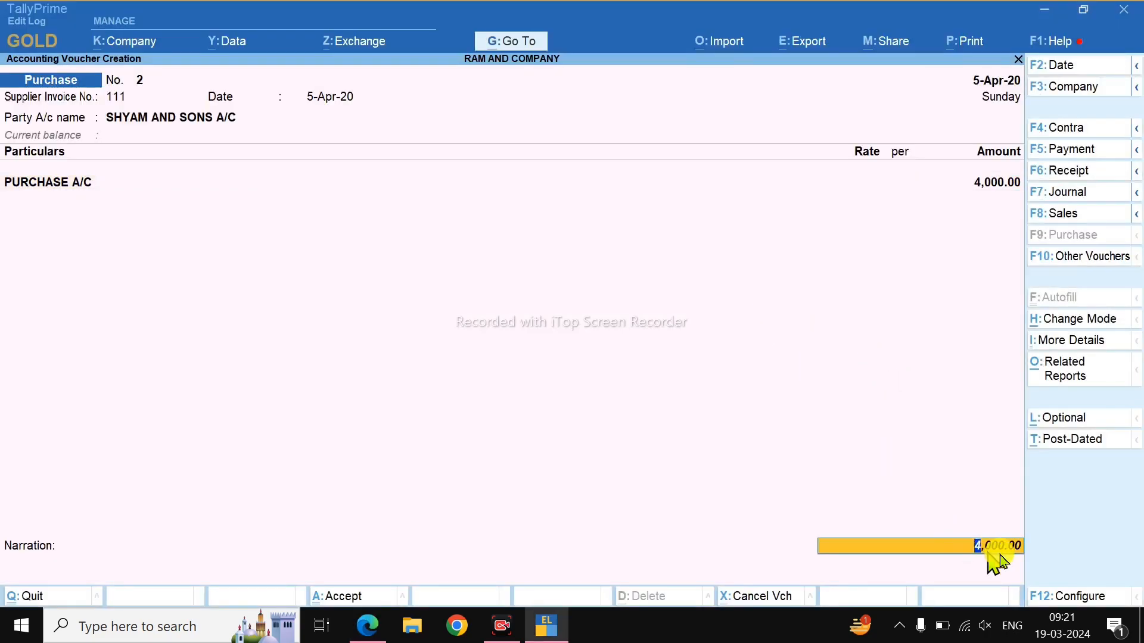
Record the supplier amount as a New Ref bill and save the purchase voucher.
{"action": "key", "text": "Return"}
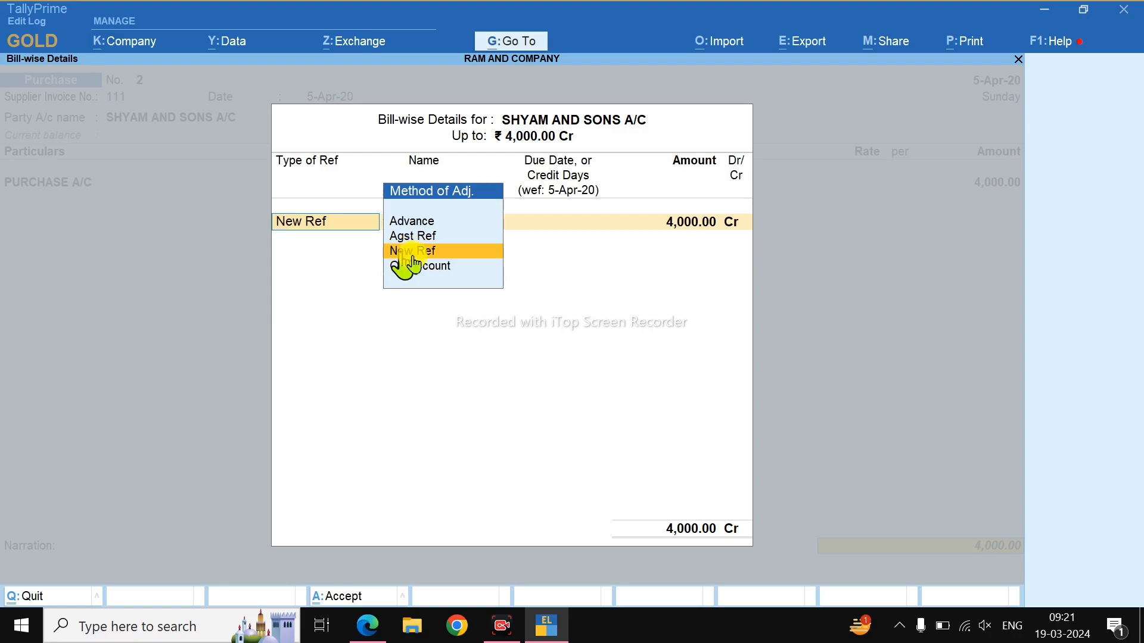
{"action": "left_click", "coordinate": [445, 251]}
{"action": "key", "text": "Return"}
{"action": "key", "text": "Return"}
{"action": "key", "text": "Return"}
{"action": "key", "text": "Return"}
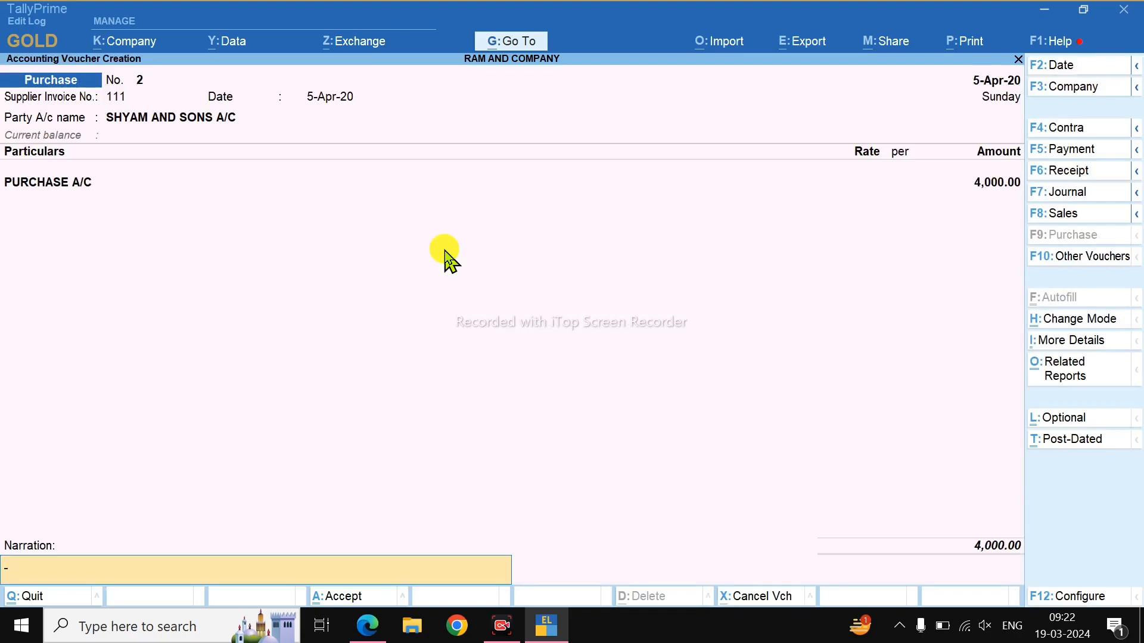
{"action": "key", "text": "Return"}
Underline the 7 April date and description in the transactions PDF.
{"action": "key", "text": "alt+Tab"}
{"action": "scroll", "coordinate": [346, 345], "scroll_direction": "down", "scroll_amount": 3}
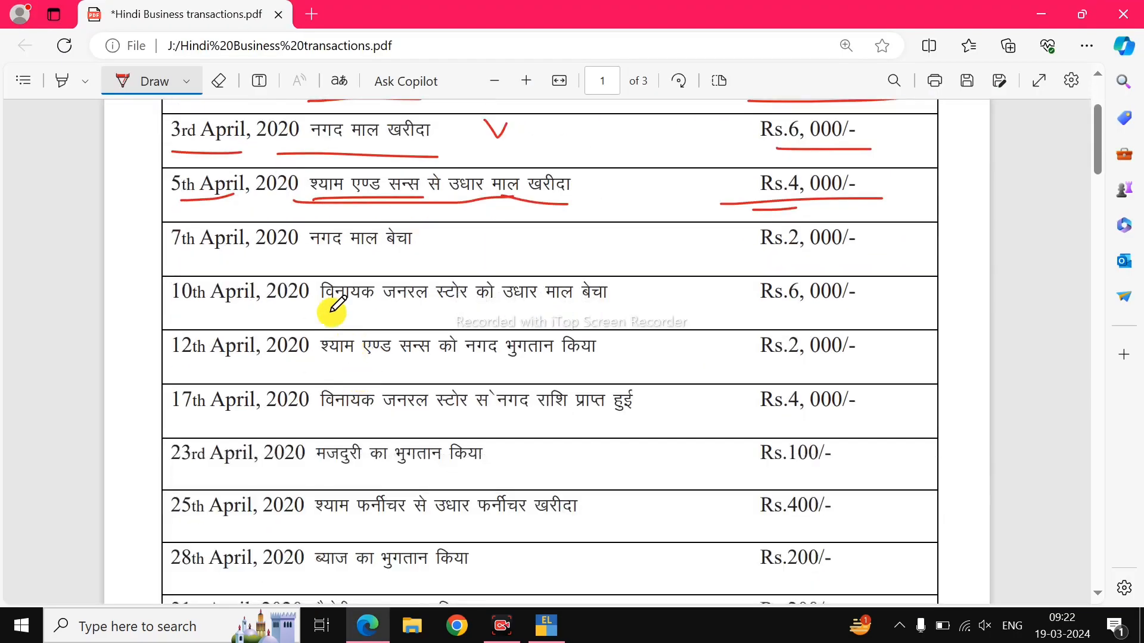
{"action": "left_click_drag", "start_coordinate": [300, 263], "coordinate": [433, 250]}
{"action": "left_click_drag", "start_coordinate": [186, 262], "coordinate": [262, 262]}
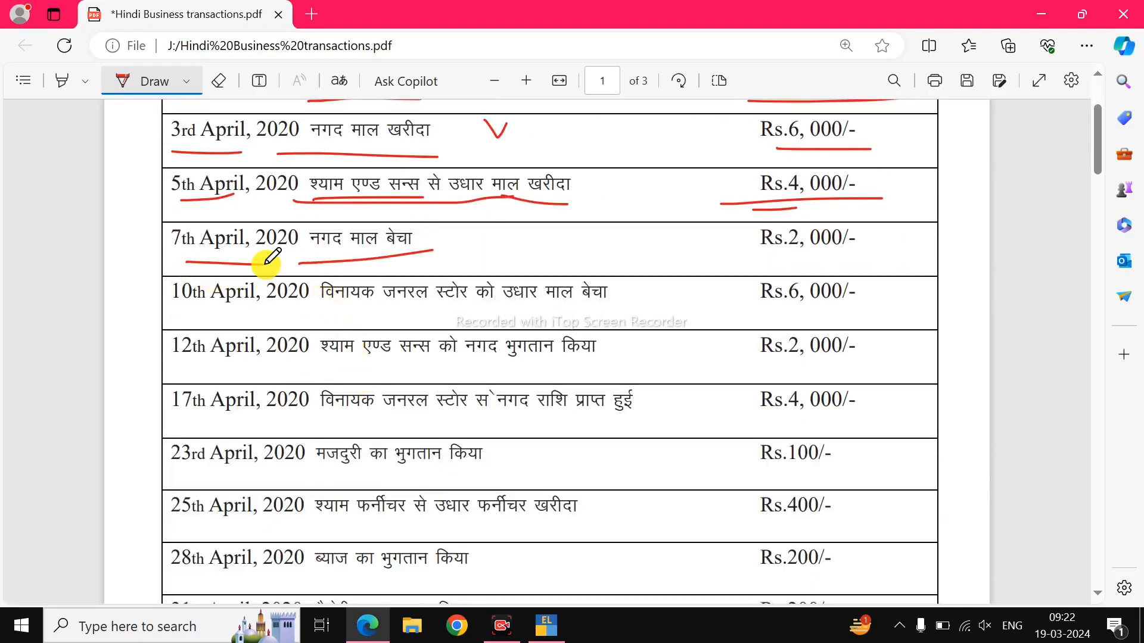
{"action": "key", "text": "alt+Tab"}
Start a sales voucher dated 7 April with Cash as the party.
{"action": "key", "text": "F8"}
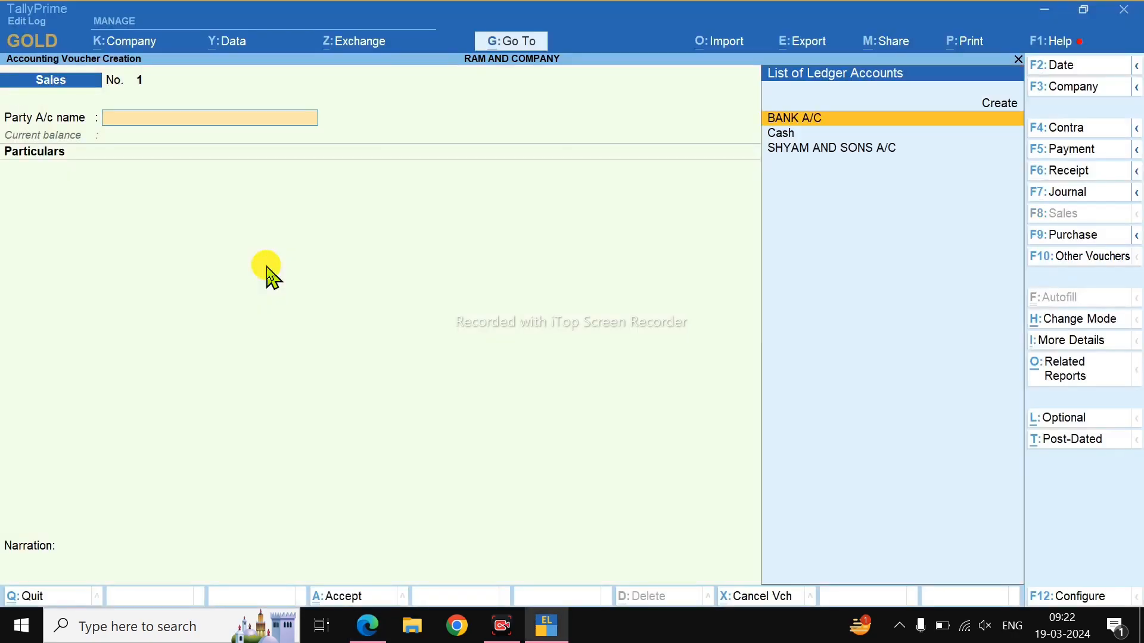
{"action": "key", "text": "F2"}
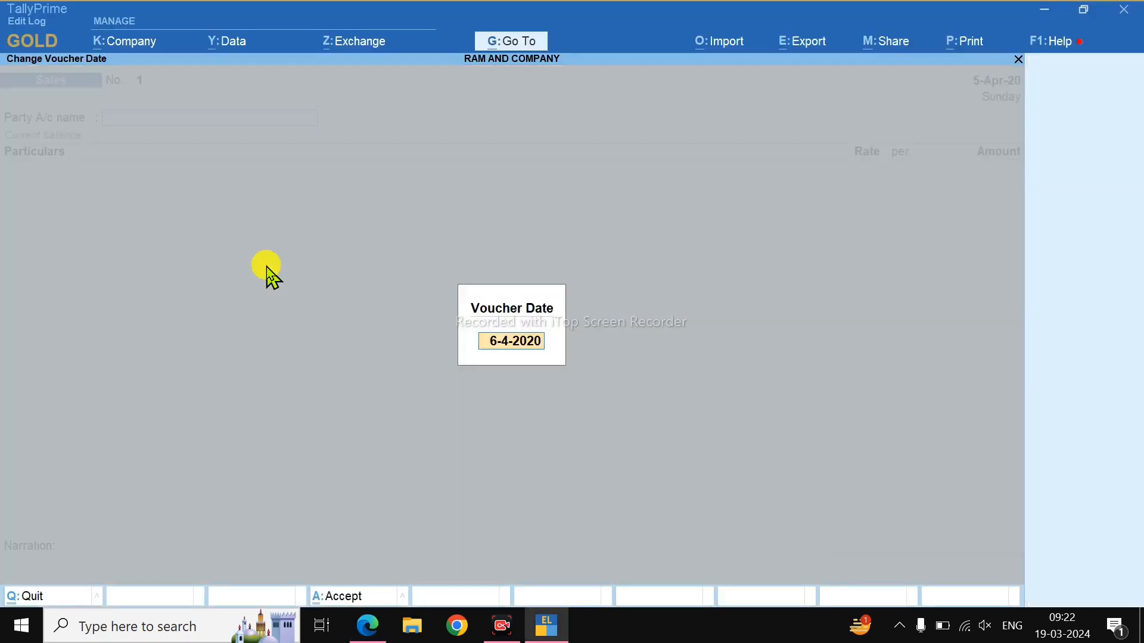
{"action": "type", "text": "7"}
{"action": "key", "text": "Return"}
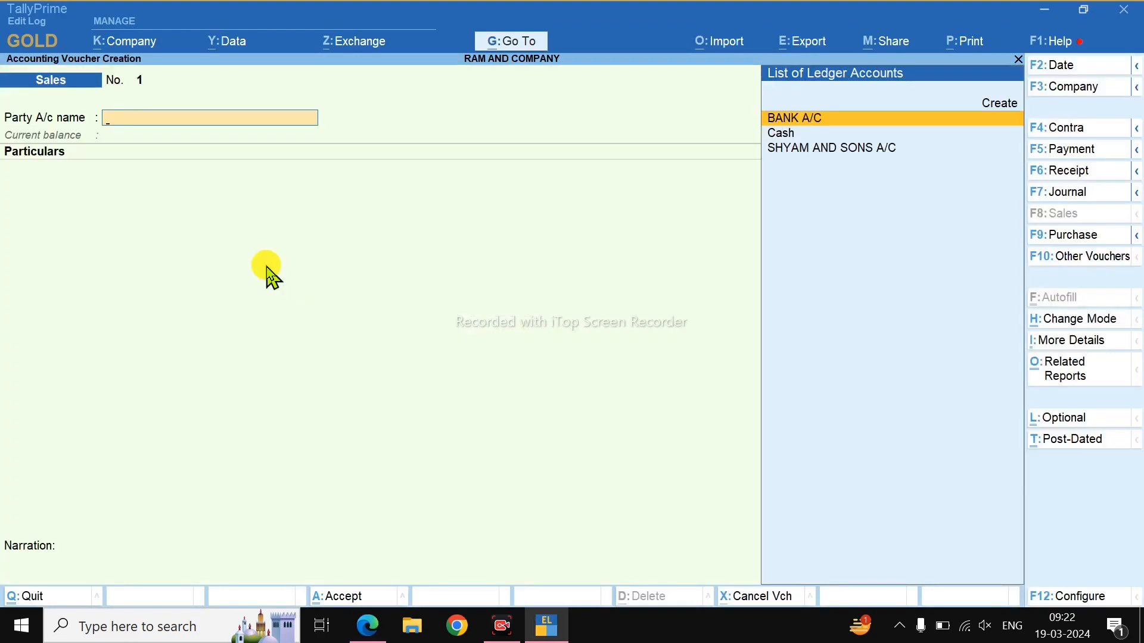
{"action": "key", "text": "Down"}
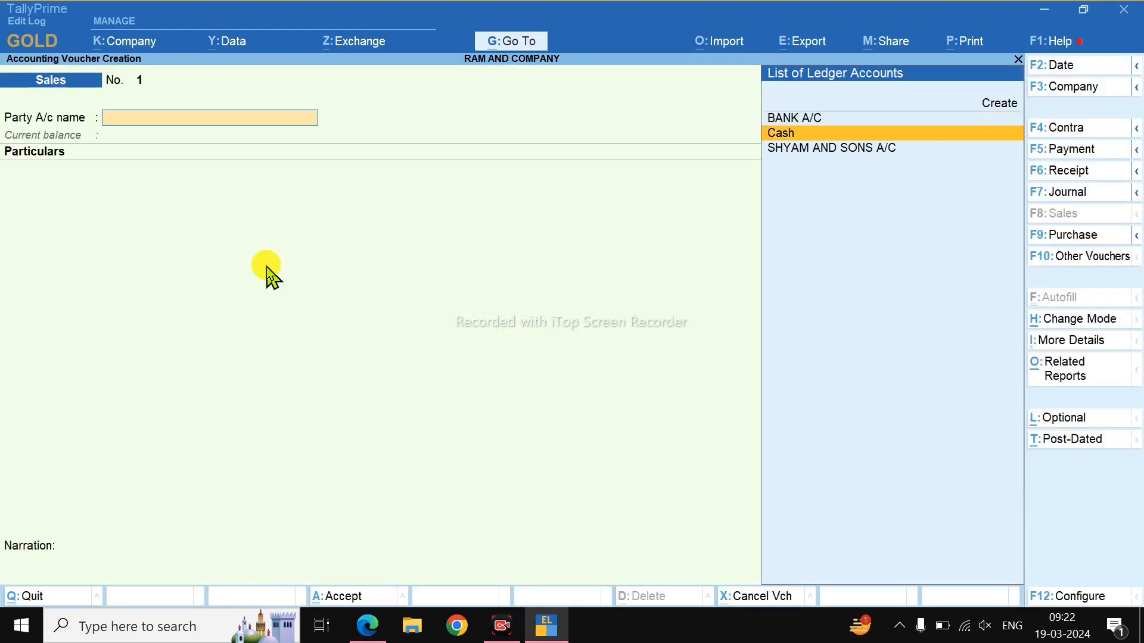
{"action": "key", "text": "Return"}
{"action": "key", "text": "ctrl+a"}
Credit SALES A/C with 2,000 and save the cash sales voucher.
{"action": "type", "text": "s"}
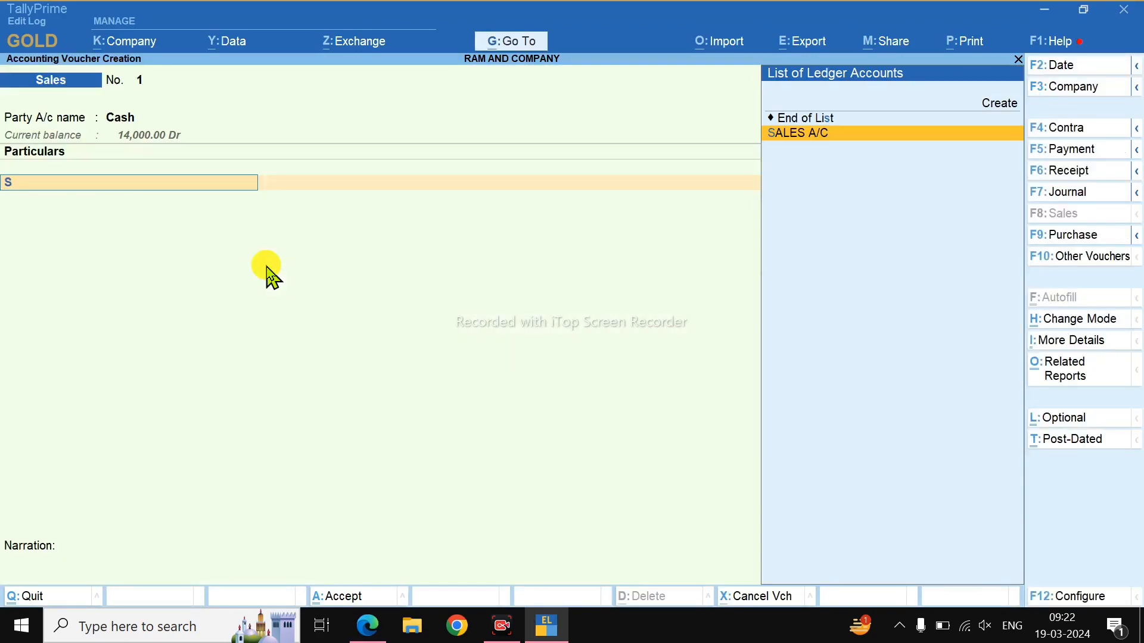
{"action": "key", "text": "Return"}
{"action": "key", "text": "alt+Tab"}
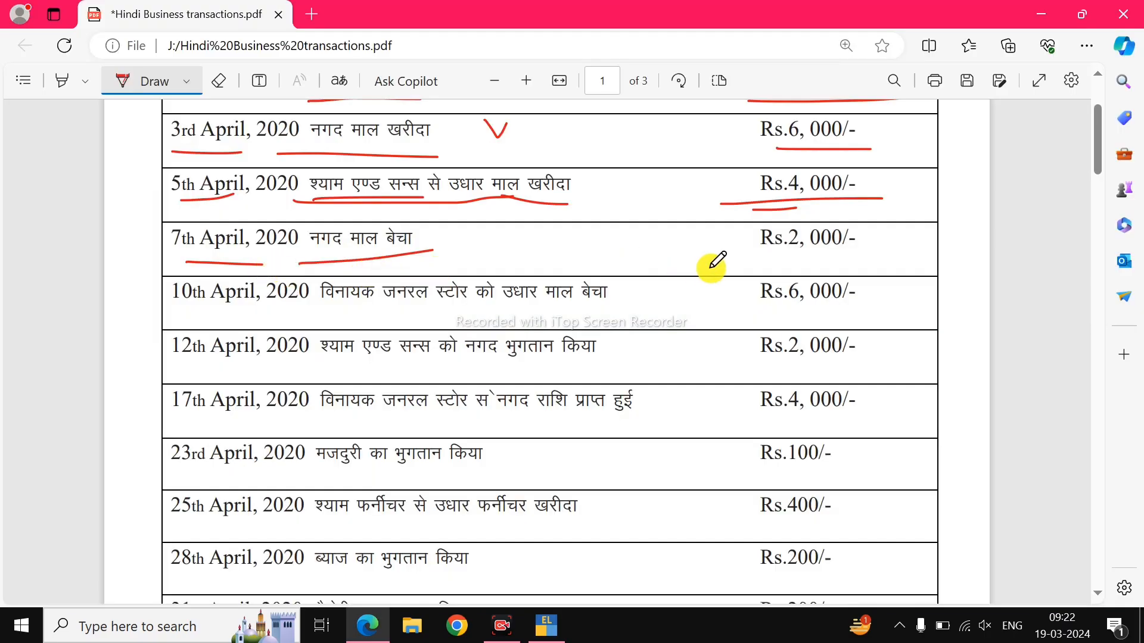
{"action": "key", "text": "alt+Tab"}
{"action": "type", "text": "2,000"}
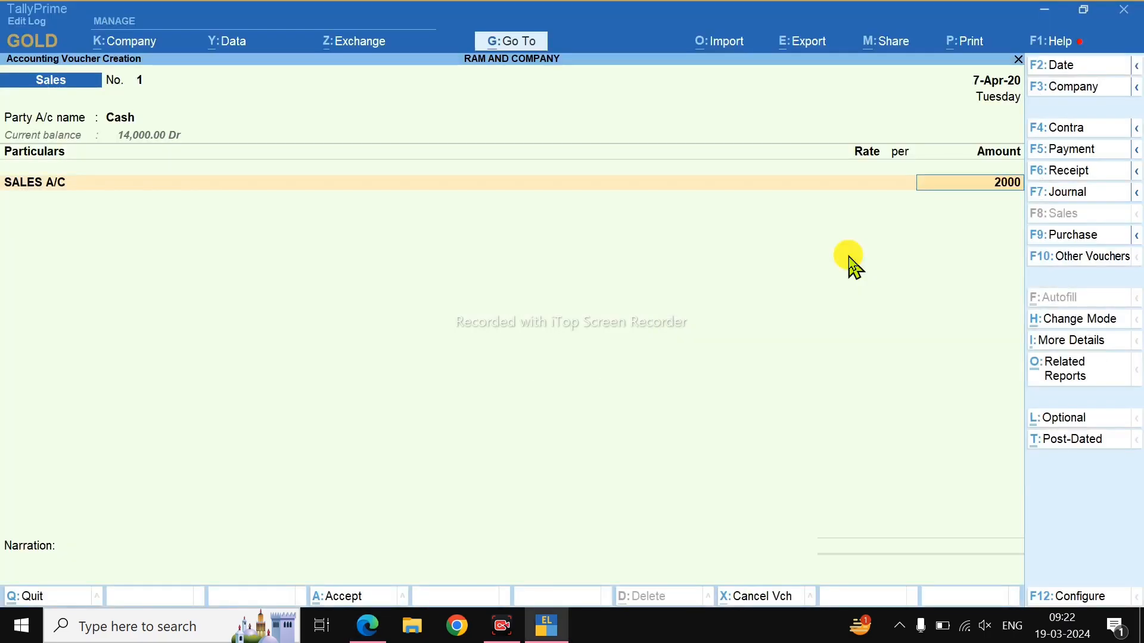
{"action": "key", "text": "Return"}
{"action": "key", "text": "Return"}
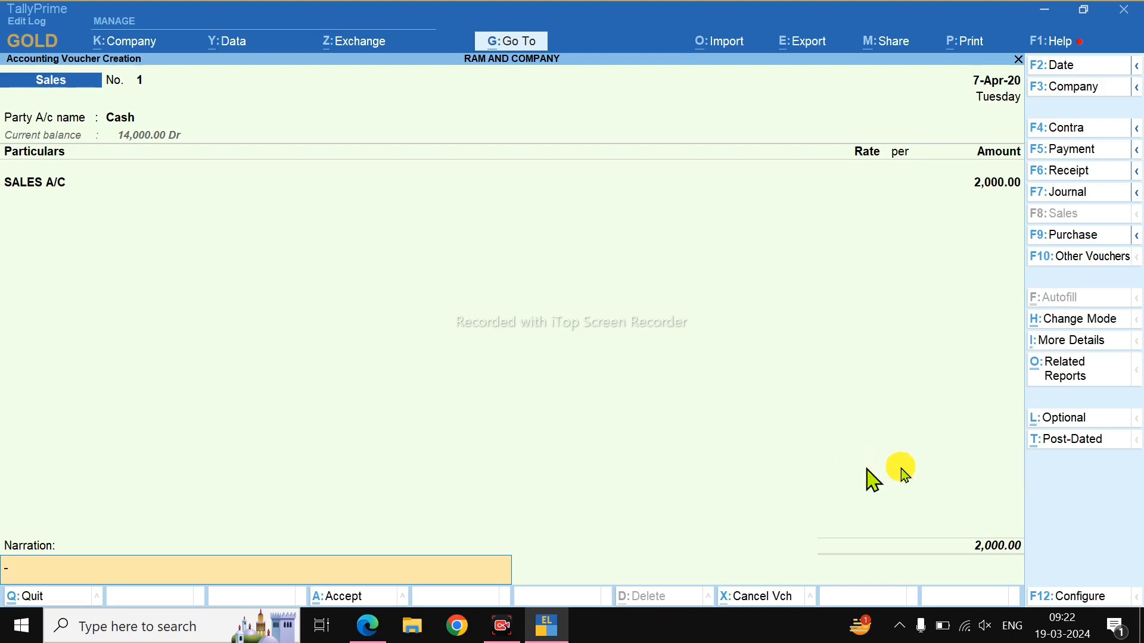
{"action": "key", "text": "Return"}
{"action": "key", "text": "Return"}
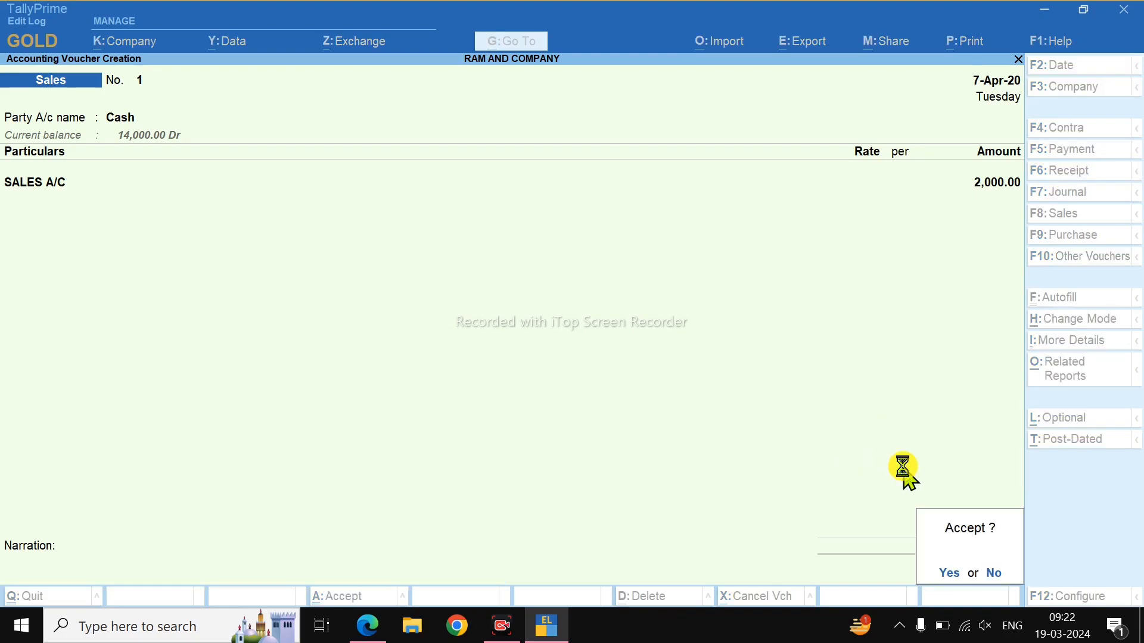
Underline the 10 April date and description in the PDF.
{"action": "key", "text": "alt+Tab"}
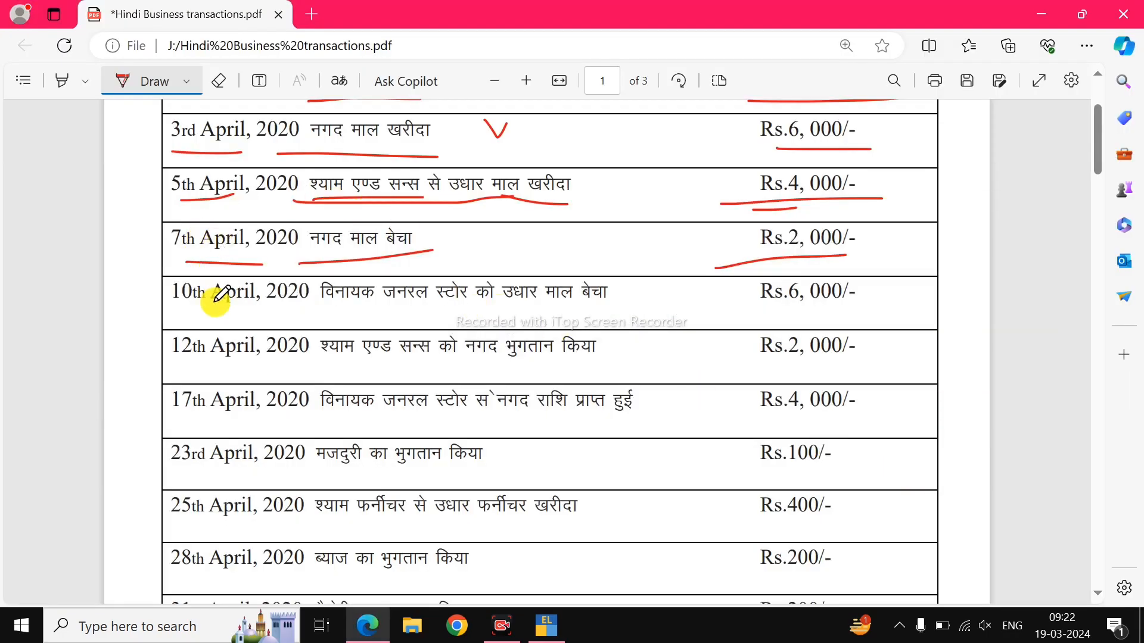
{"action": "left_click_drag", "start_coordinate": [292, 314], "coordinate": [468, 317]}
{"action": "left_click_drag", "start_coordinate": [513, 314], "coordinate": [614, 312]}
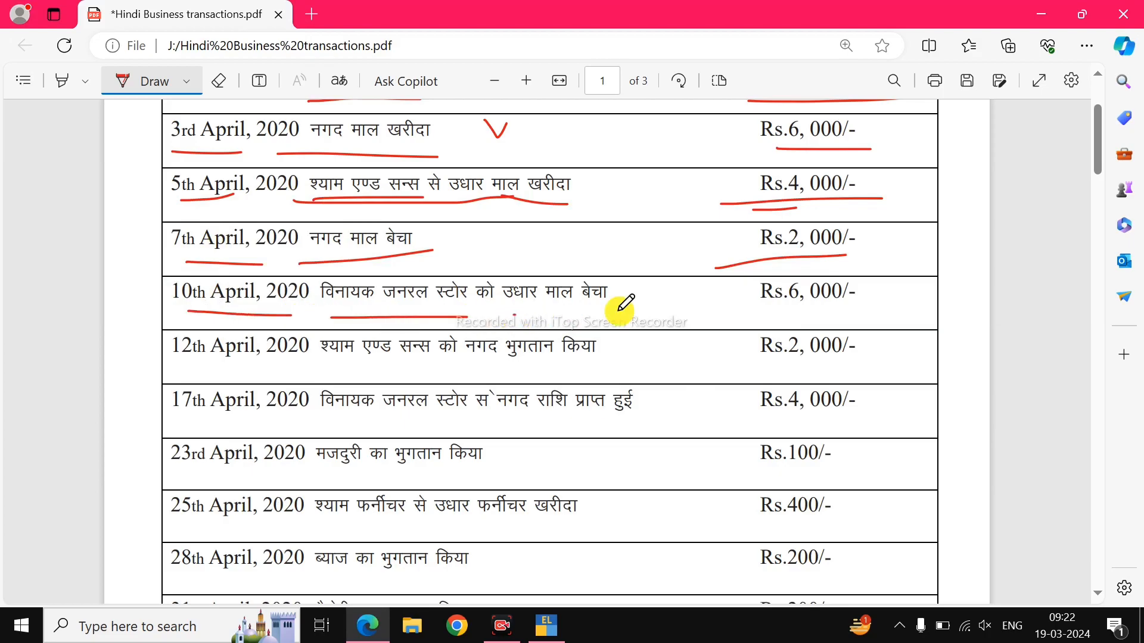
Date the sales voucher 10 April and begin creating a new party ledger.
{"action": "key", "text": "alt+Tab"}
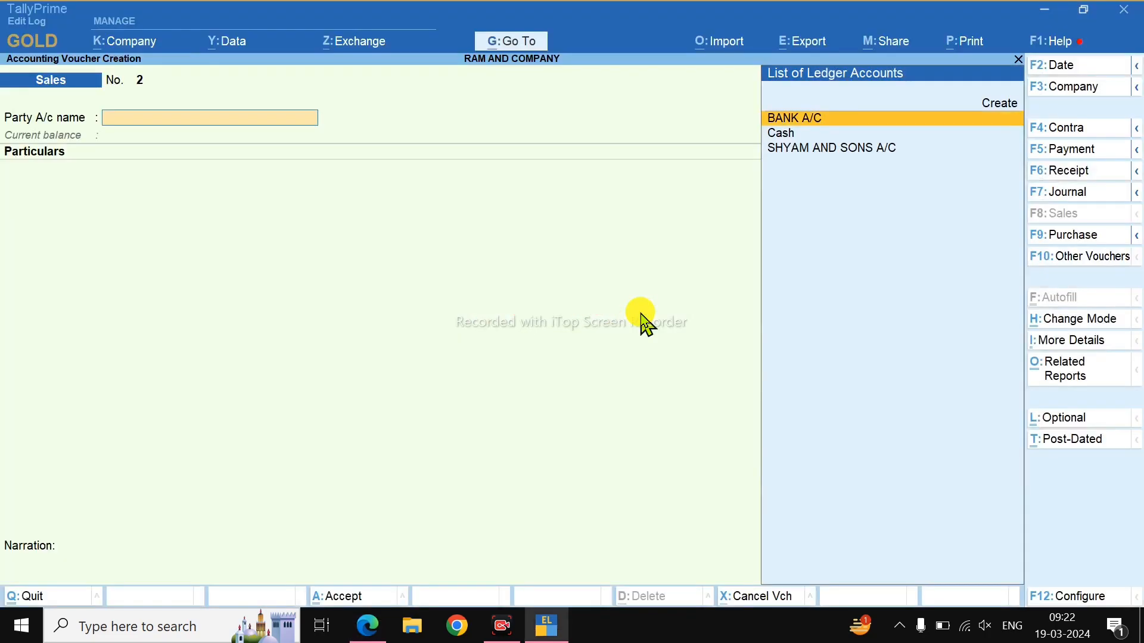
{"action": "key", "text": "F2"}
{"action": "type", "text": "10"}
{"action": "key", "text": "Return"}
{"action": "key", "text": "Up"}
{"action": "key", "text": "Return"}
Name the ledger VINAYAK GENERAL STORE A/C and place it under Sundry Debtors.
{"action": "key", "text": "alt+Tab"}
{"action": "key", "text": "alt+Tab"}
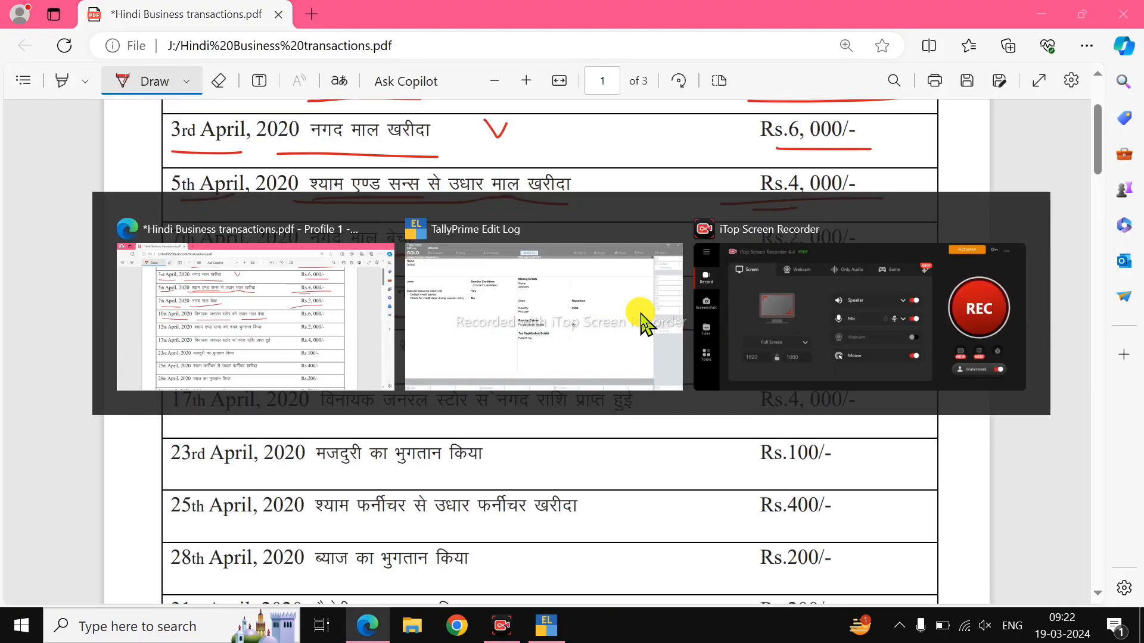
{"action": "type", "text": "VINAYAK GENERAL S"}
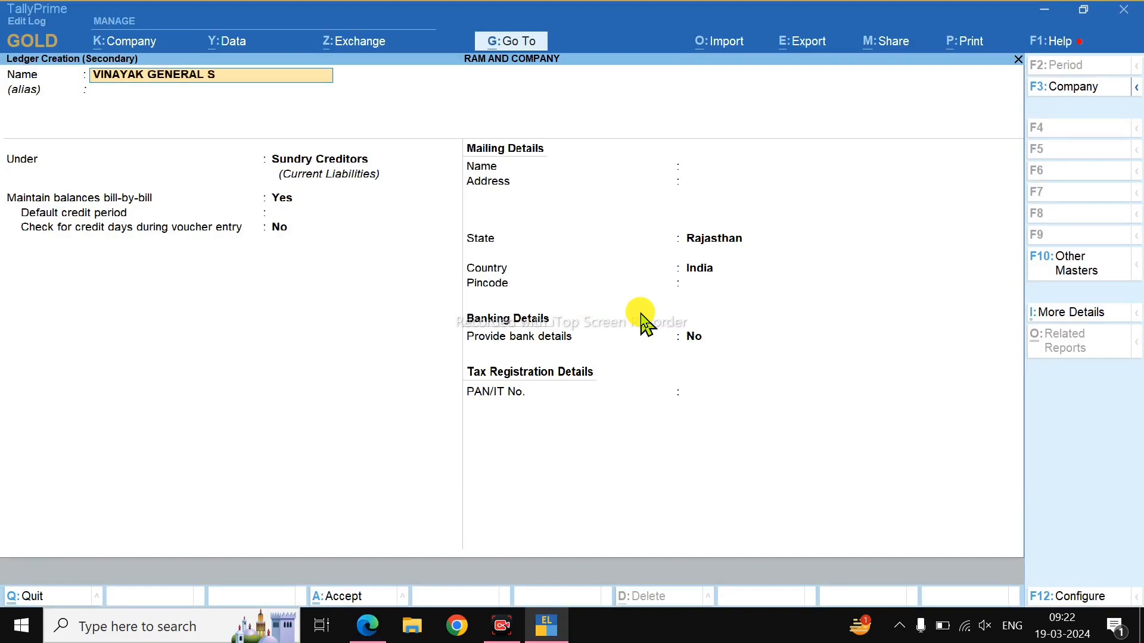
{"action": "type", "text": "TORE A/C"}
{"action": "key", "text": "Return"}
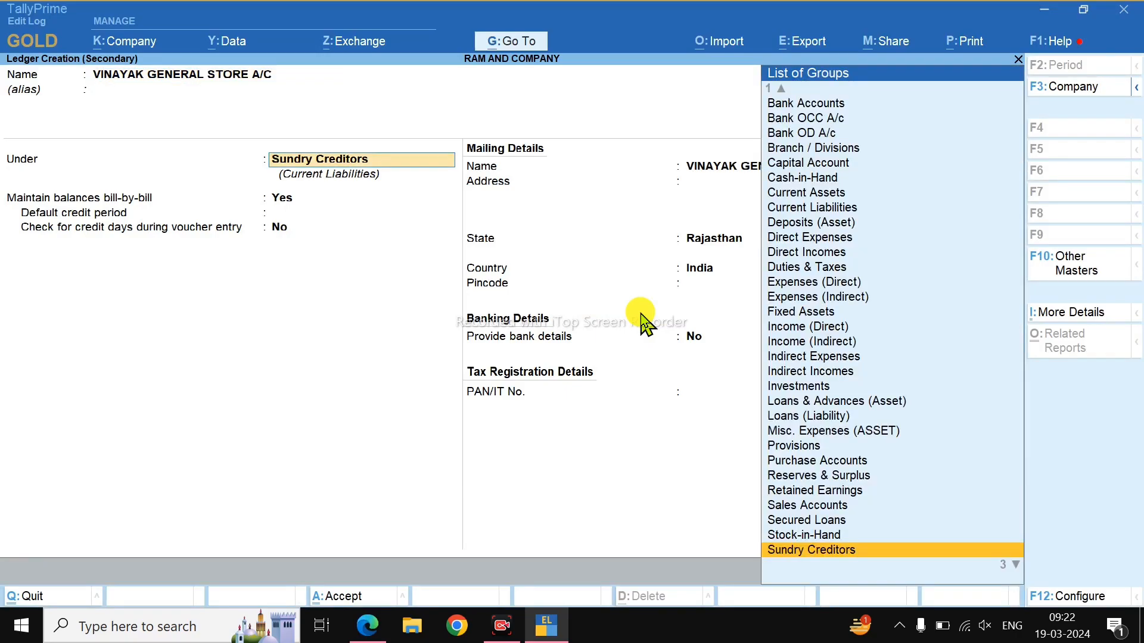
{"action": "type", "text": "SUN"}
{"action": "key", "text": "Down"}
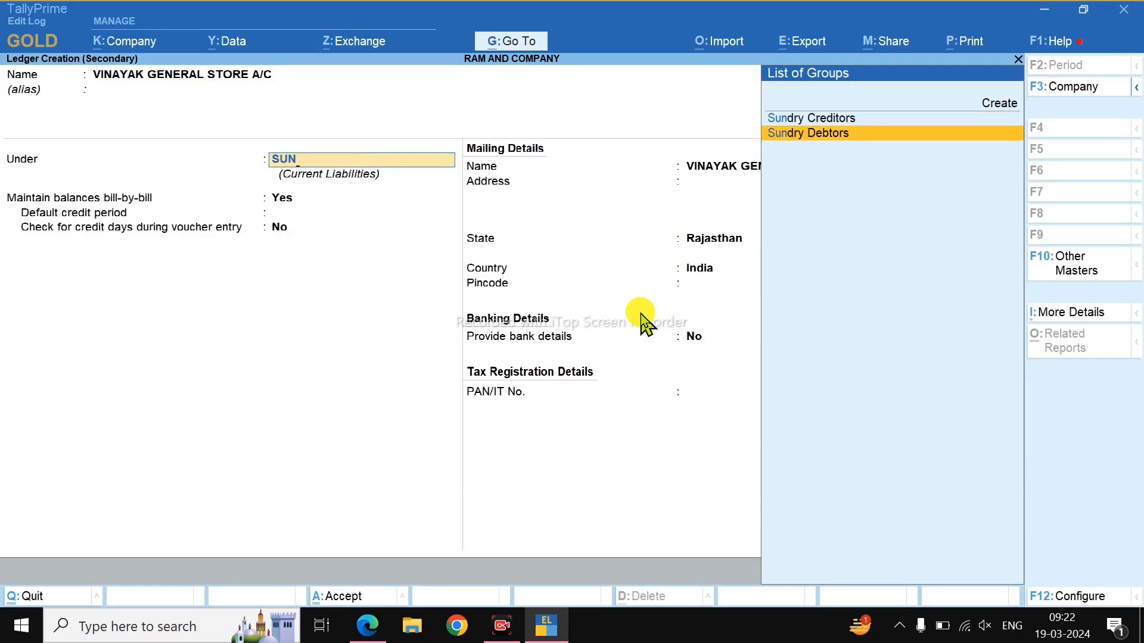
{"action": "key", "text": "Return"}
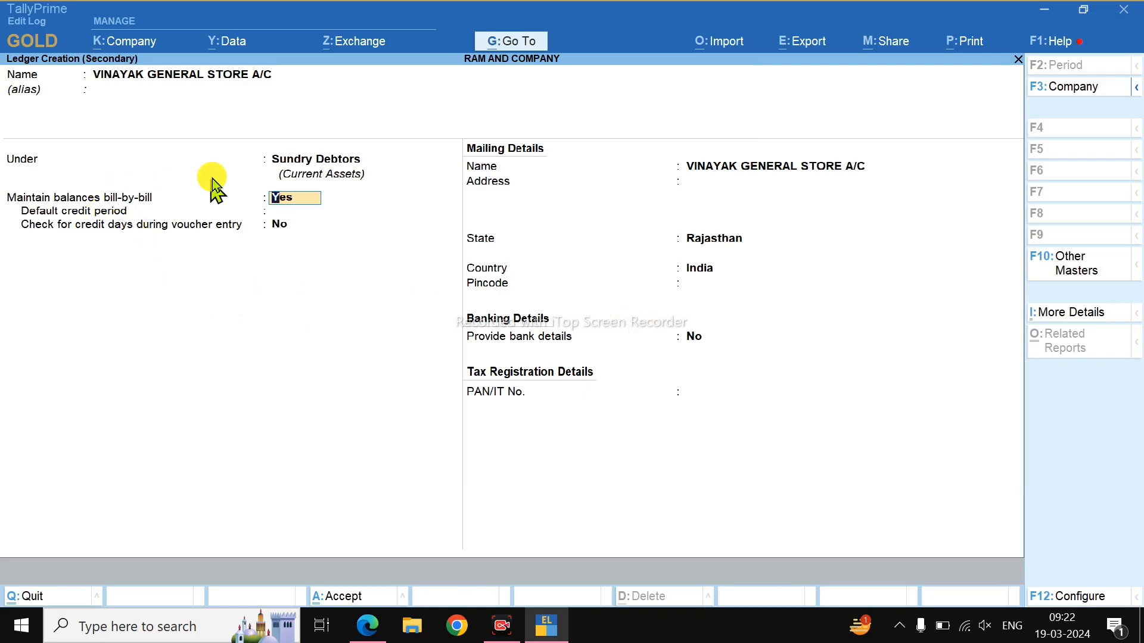
{"action": "key", "text": "Return"}
{"action": "key", "text": "Return"}
{"action": "key", "text": "Return"}
{"action": "key", "text": "Return"}
{"action": "key", "text": "Return"}
{"action": "key", "text": "Return"}
{"action": "key", "text": "Return"}
{"action": "key", "text": "Return"}
{"action": "key", "text": "Return"}
{"action": "key", "text": "Return"}
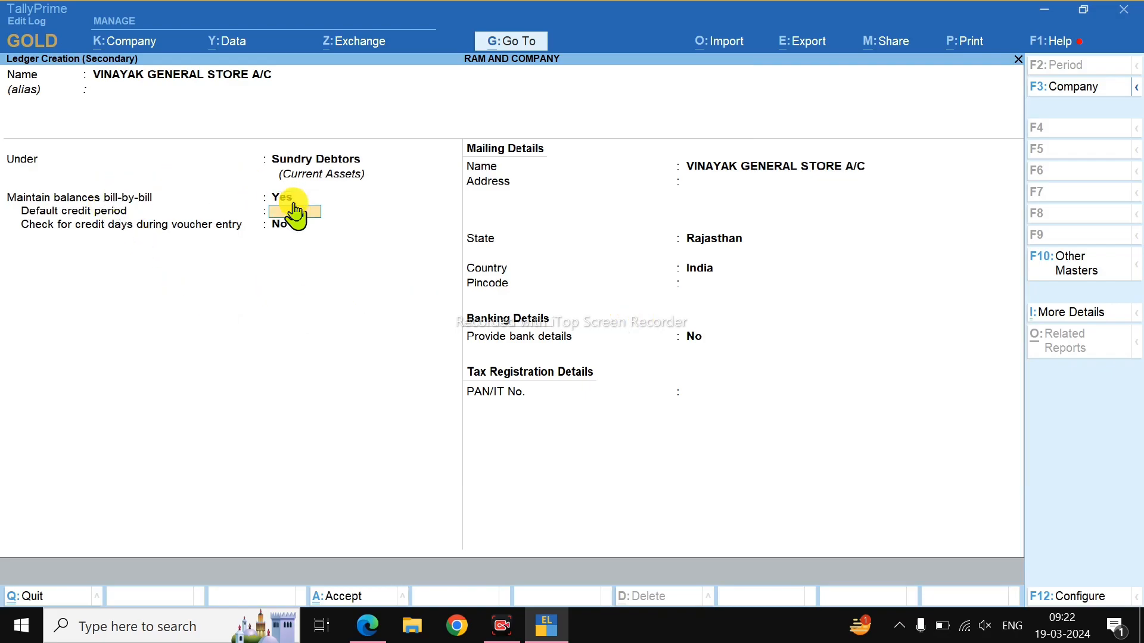
Save the new ledger, enter SALES A/C at 6,000 and reach the bill-wise details.
{"action": "key", "text": "Return"}
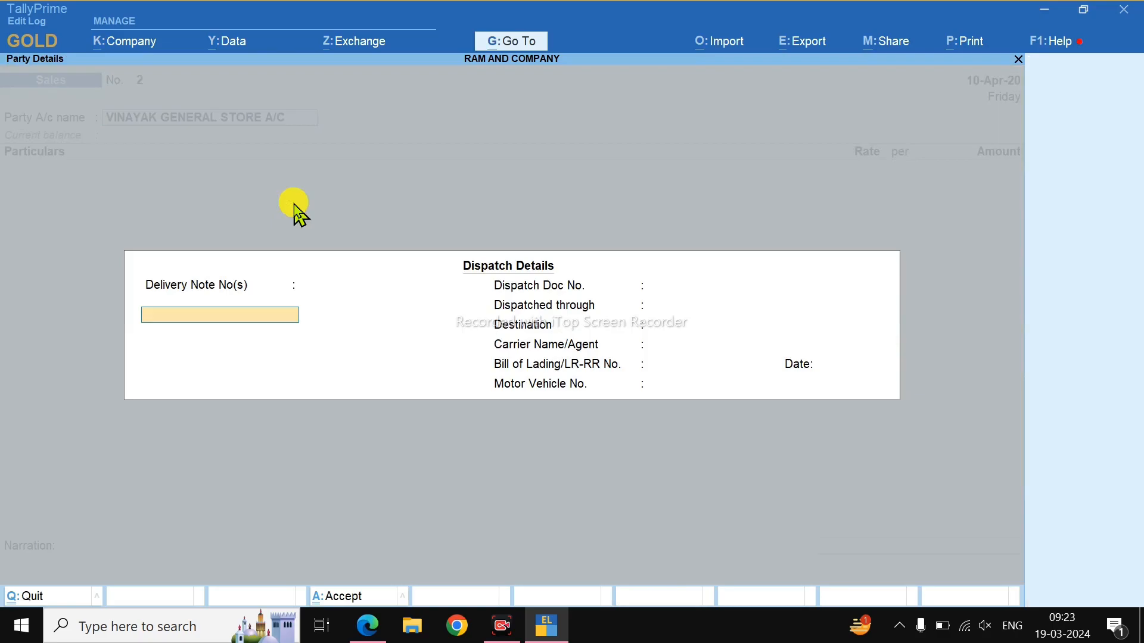
{"action": "key", "text": "ctrl+a"}
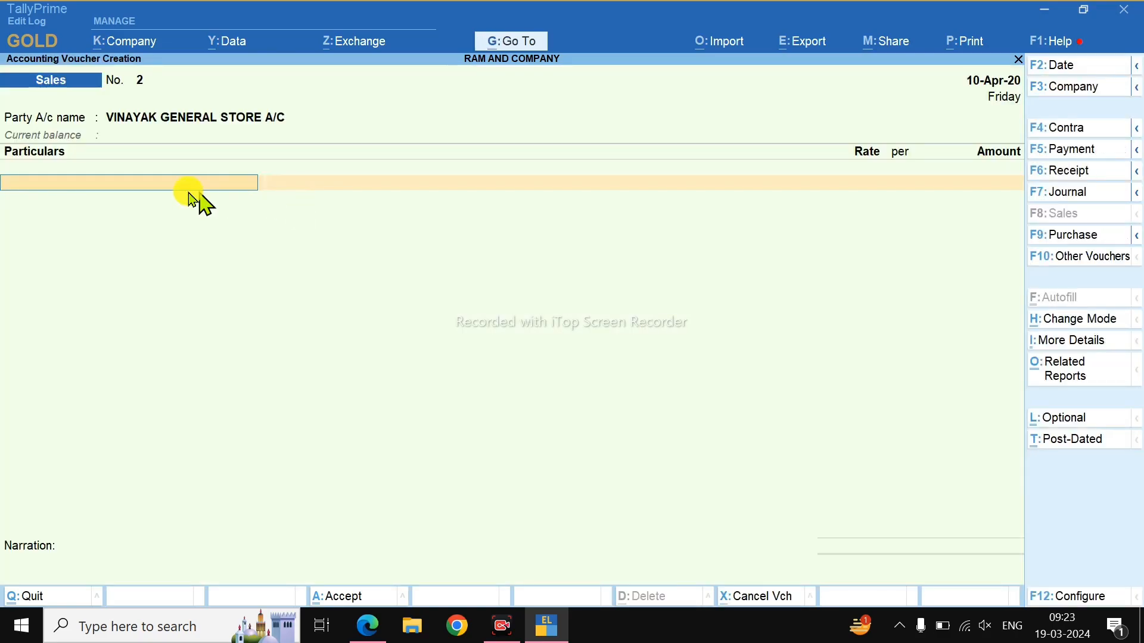
{"action": "type", "text": "SA"}
{"action": "key", "text": "Return"}
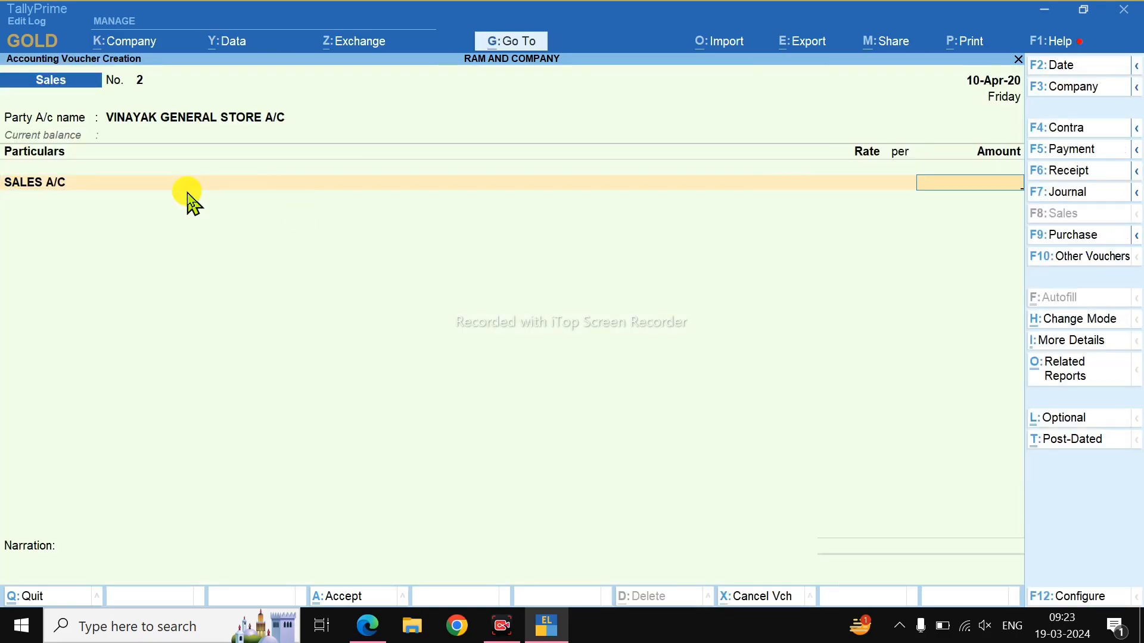
{"action": "key", "text": "alt+Tab"}
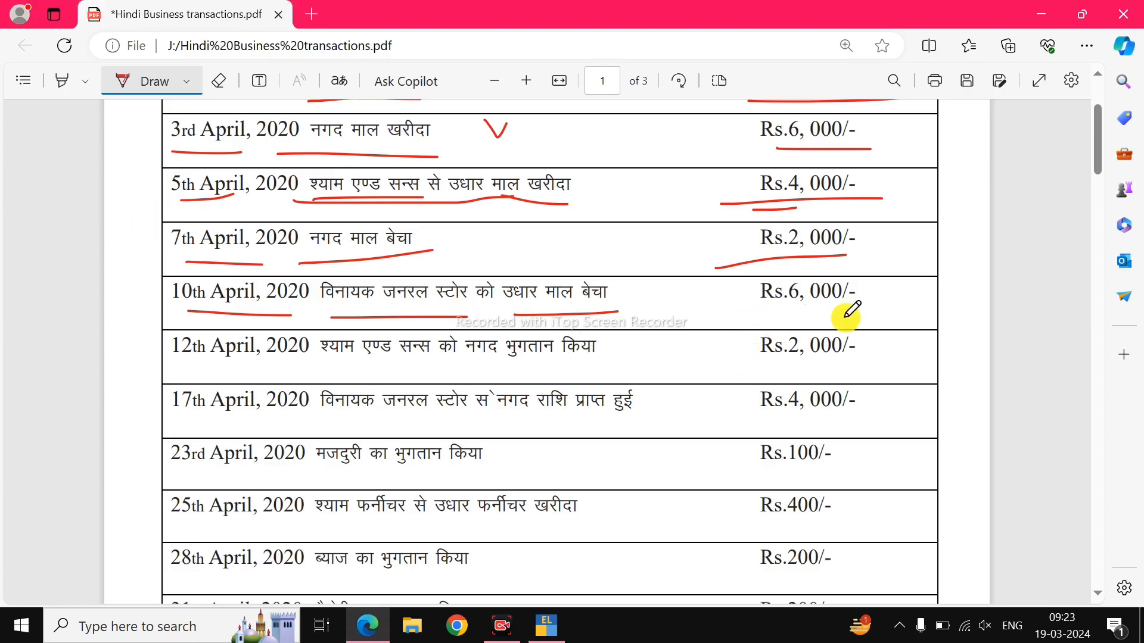
{"action": "key", "text": "alt+Tab"}
{"action": "type", "text": "6000"}
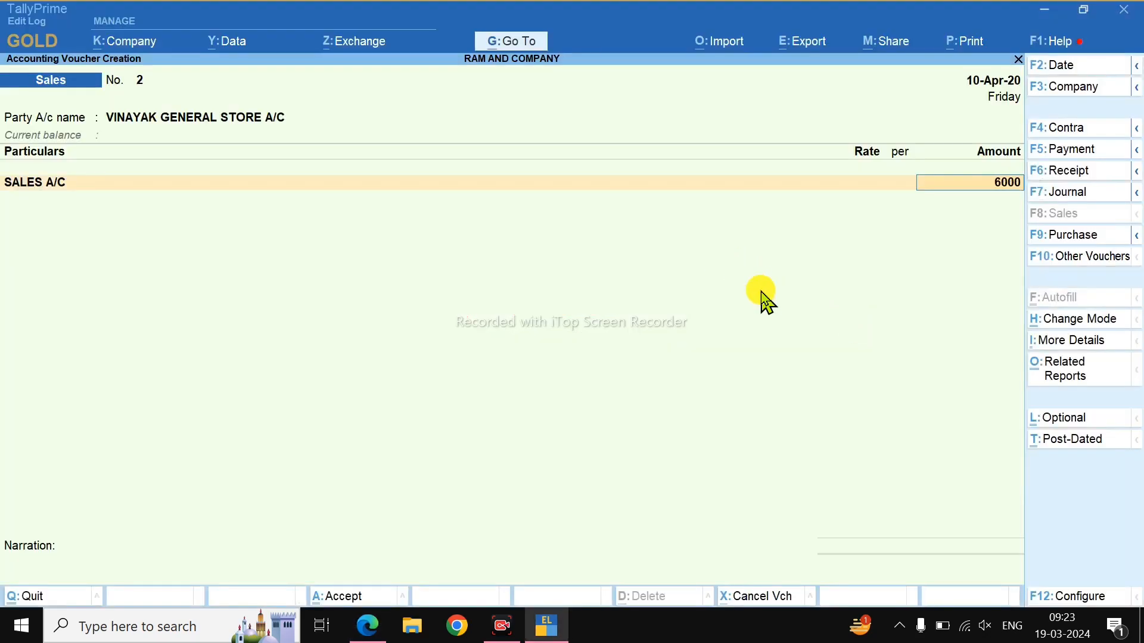
{"action": "key", "text": "Return"}
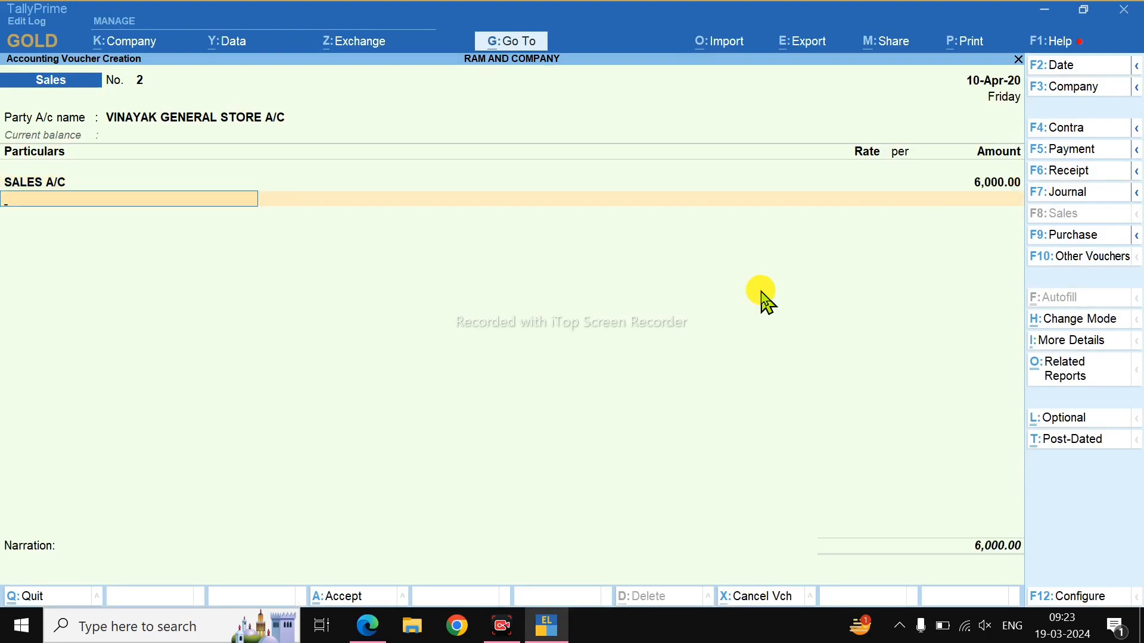
{"action": "key", "text": "Return"}
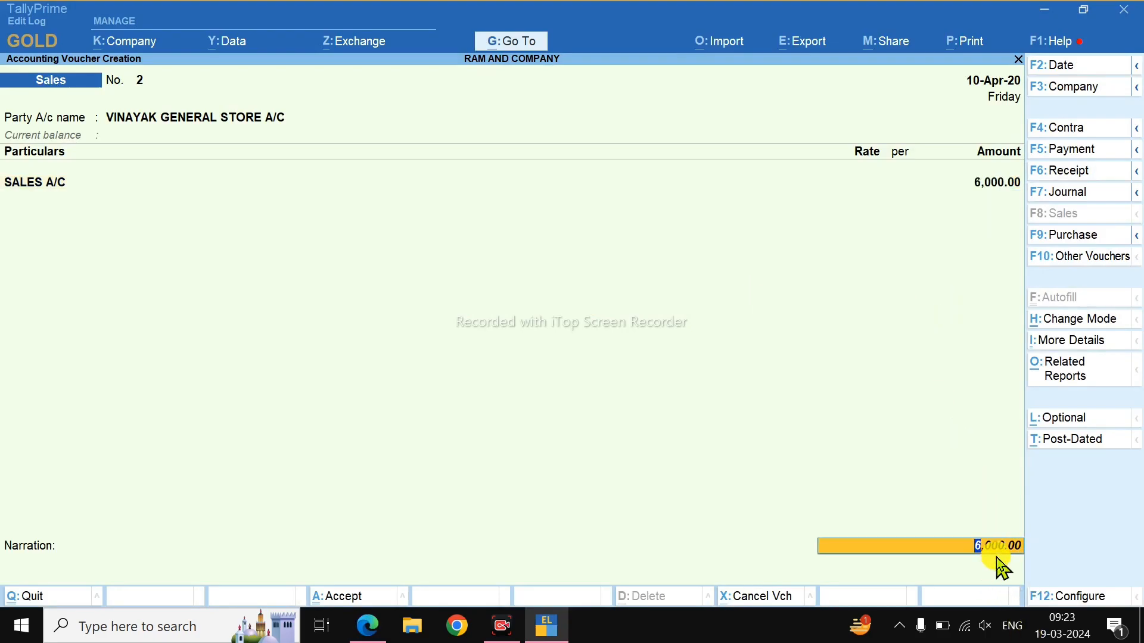
{"action": "key", "text": "Return"}
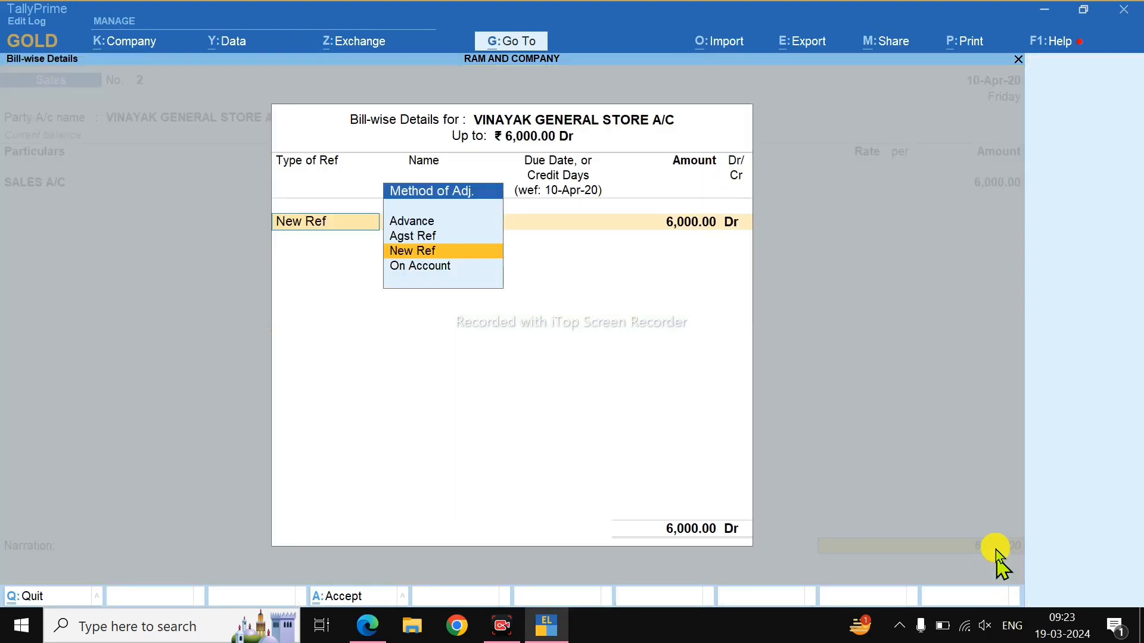
Assign the 6,000 sale a New Ref bill reference and save Sales voucher 2.
{"action": "left_click", "coordinate": [436, 250]}
{"action": "key", "text": "Return"}
{"action": "key", "text": "Return"}
{"action": "key", "text": "Return"}
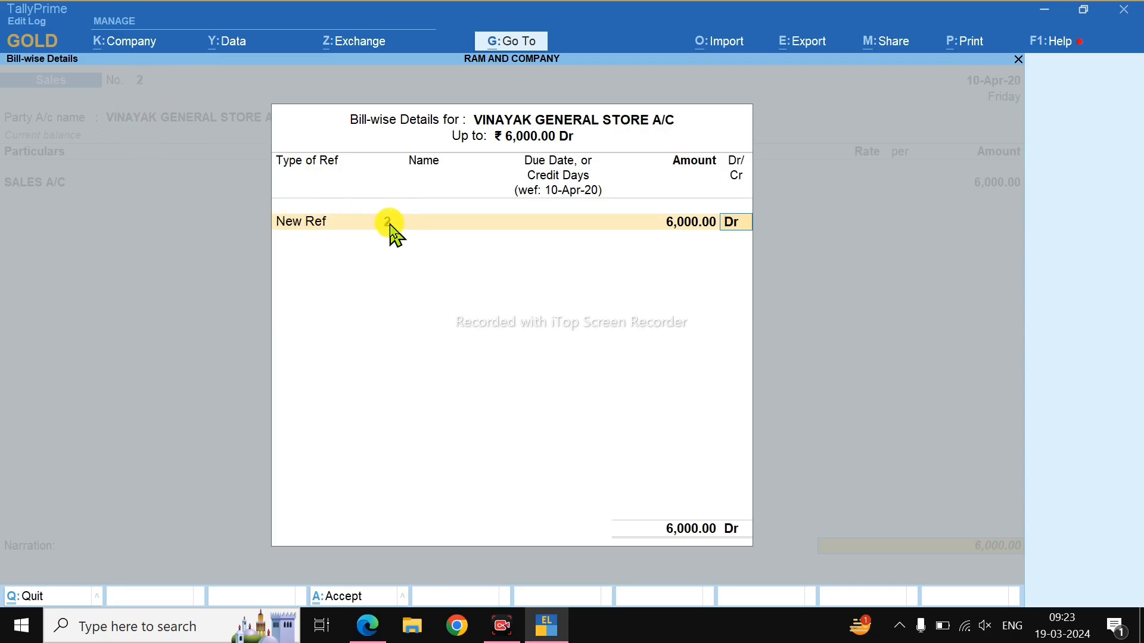
{"action": "key", "text": "Return"}
{"action": "key", "text": "Return"}
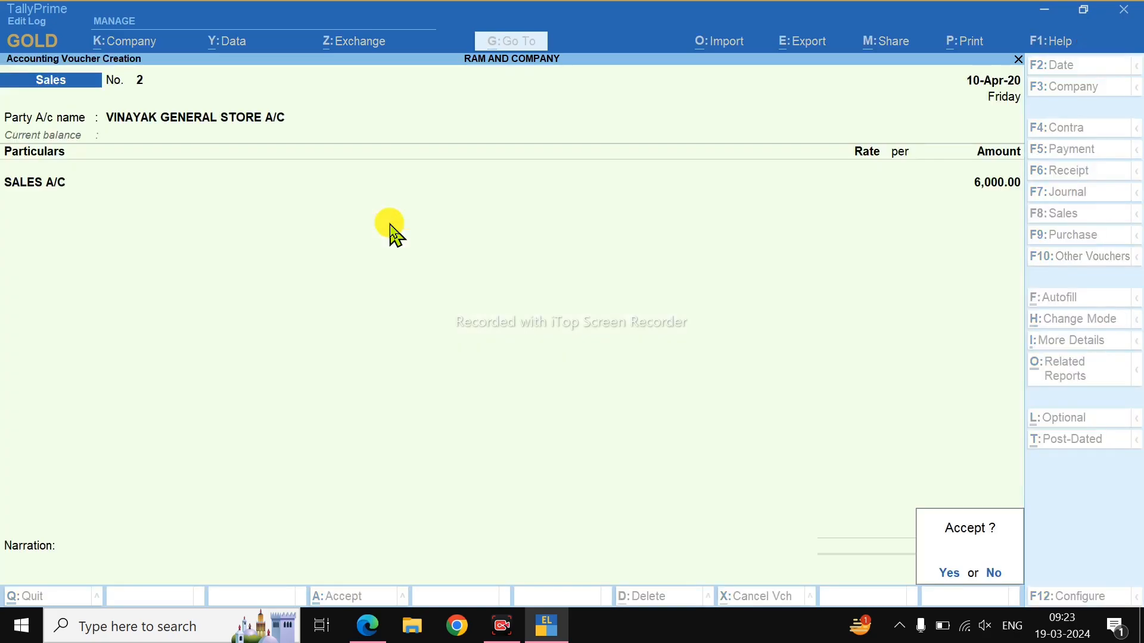
{"action": "key", "text": "Return"}
Mark the 12th April payment row in the PDF with underlines and a tick.
{"action": "key", "text": "alt+Tab"}
{"action": "scroll", "coordinate": [390, 224], "scroll_direction": "down", "scroll_amount": 3}
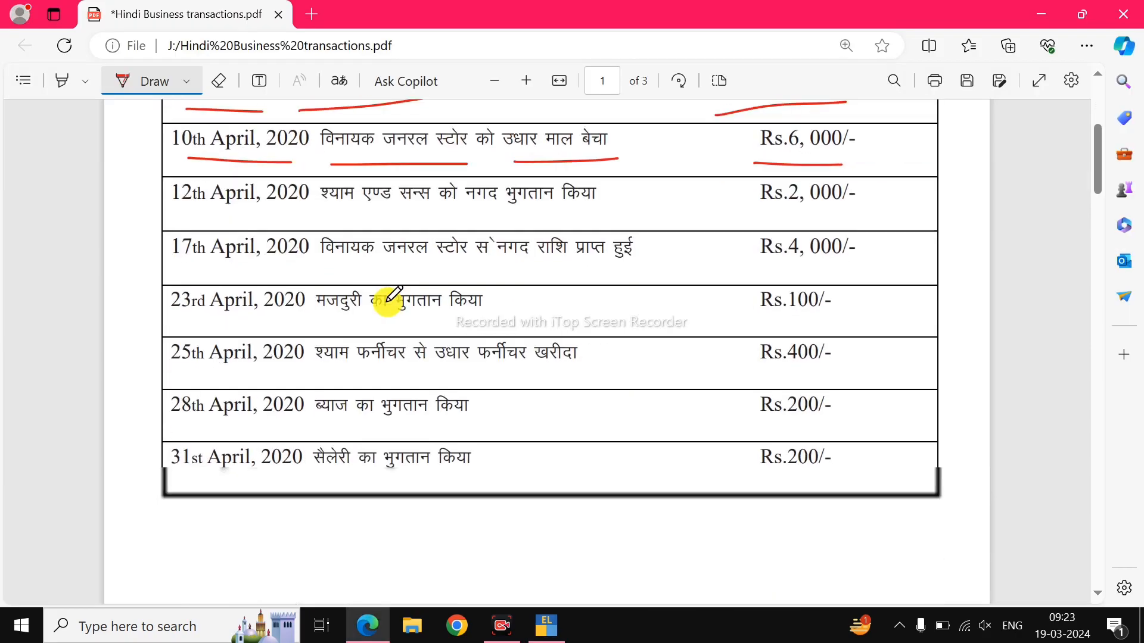
{"action": "left_click_drag", "start_coordinate": [322, 214], "coordinate": [455, 212]}
{"action": "left_click_drag", "start_coordinate": [569, 207], "coordinate": [620, 206]}
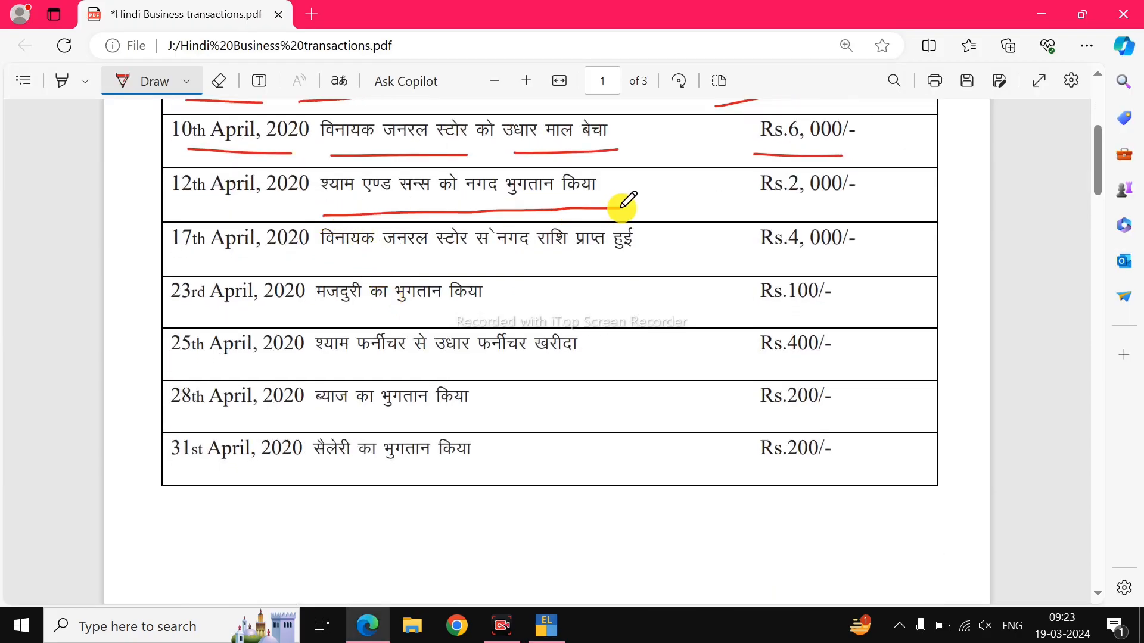
{"action": "scroll", "coordinate": [596, 223], "scroll_direction": "up", "scroll_amount": 2}
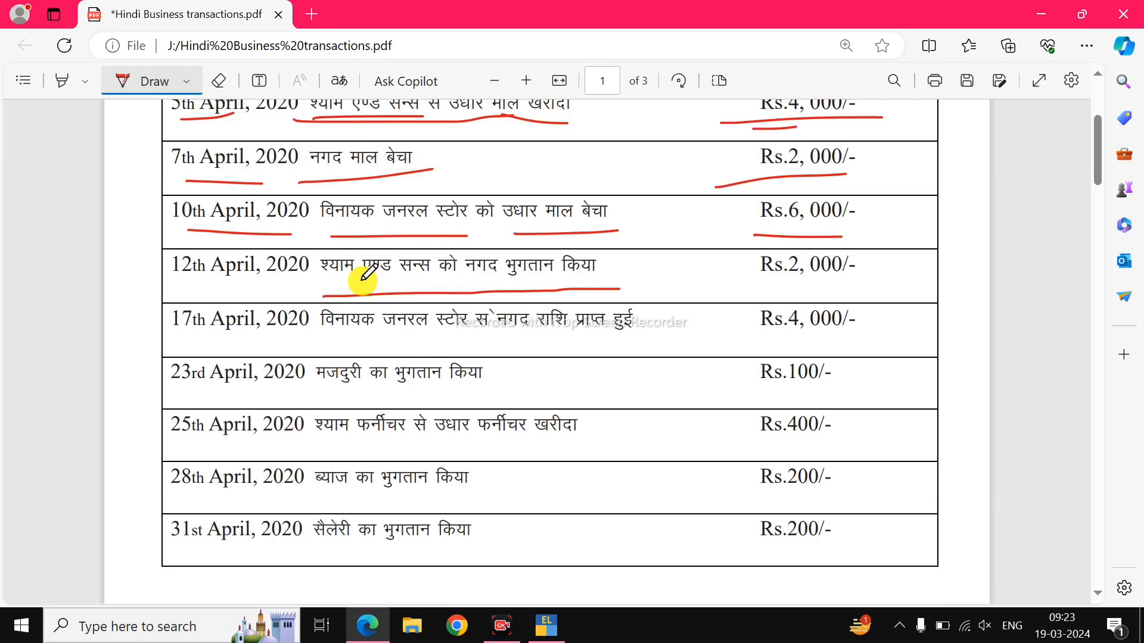
{"action": "scroll", "coordinate": [416, 256], "scroll_direction": "up", "scroll_amount": 2}
{"action": "left_click_drag", "start_coordinate": [603, 189], "coordinate": [658, 166]}
{"action": "scroll", "coordinate": [593, 300], "scroll_direction": "down", "scroll_amount": 2}
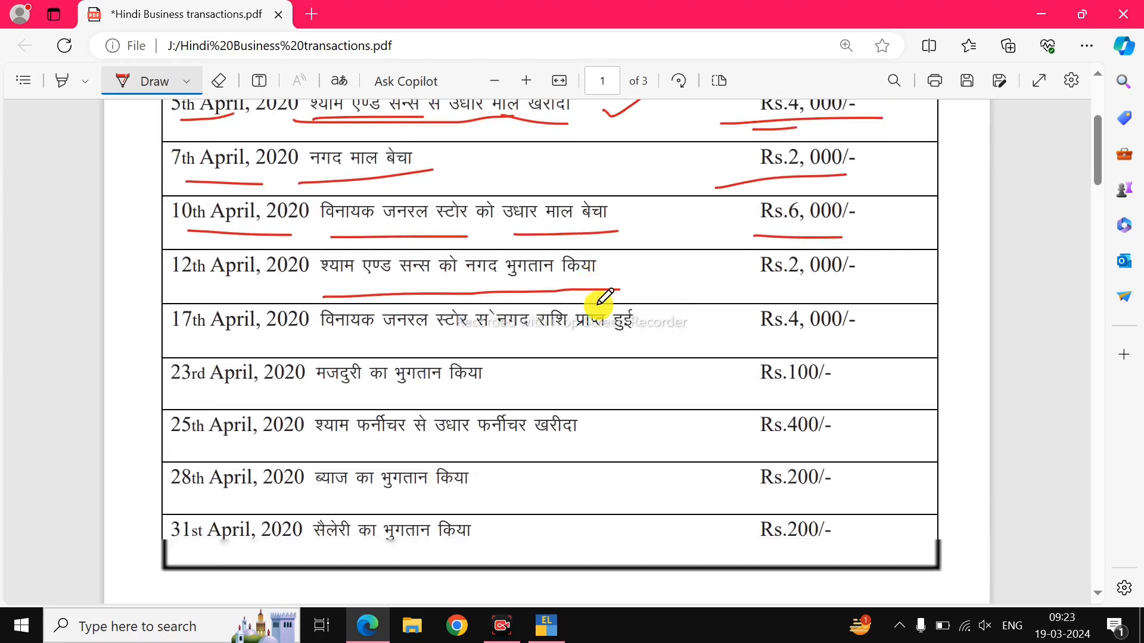
{"action": "left_click_drag", "start_coordinate": [603, 266], "coordinate": [661, 236]}
{"action": "left_click_drag", "start_coordinate": [173, 286], "coordinate": [304, 286]}
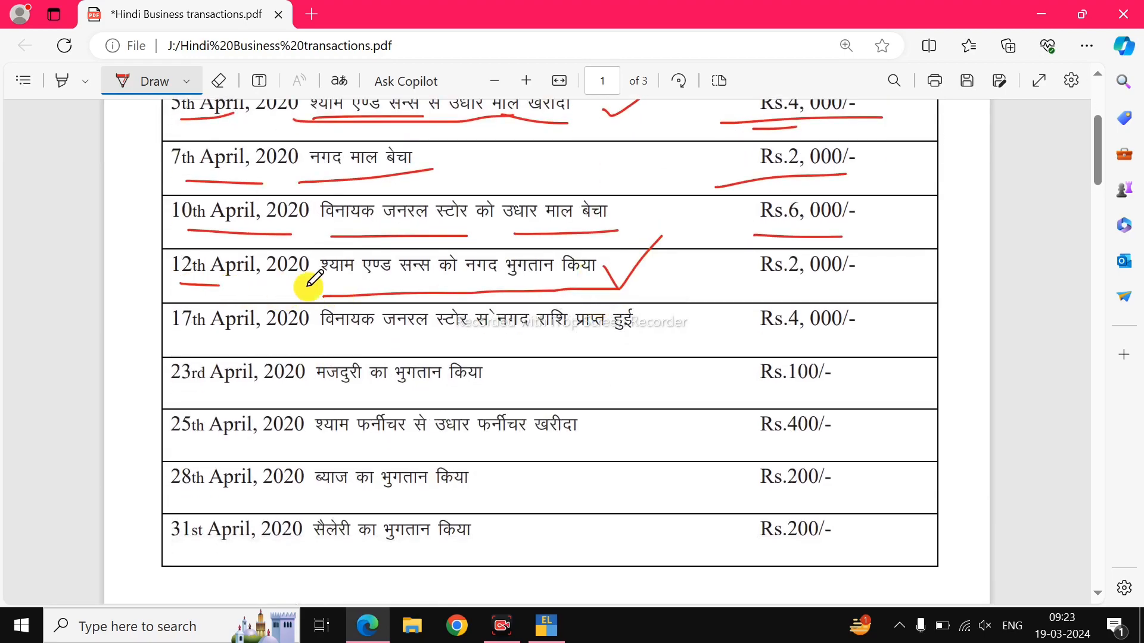
Start Payment voucher 1 dated 12-Apr-20, debiting SHYAM AND SONS A/C 2,000.
{"action": "key", "text": "alt+Tab"}
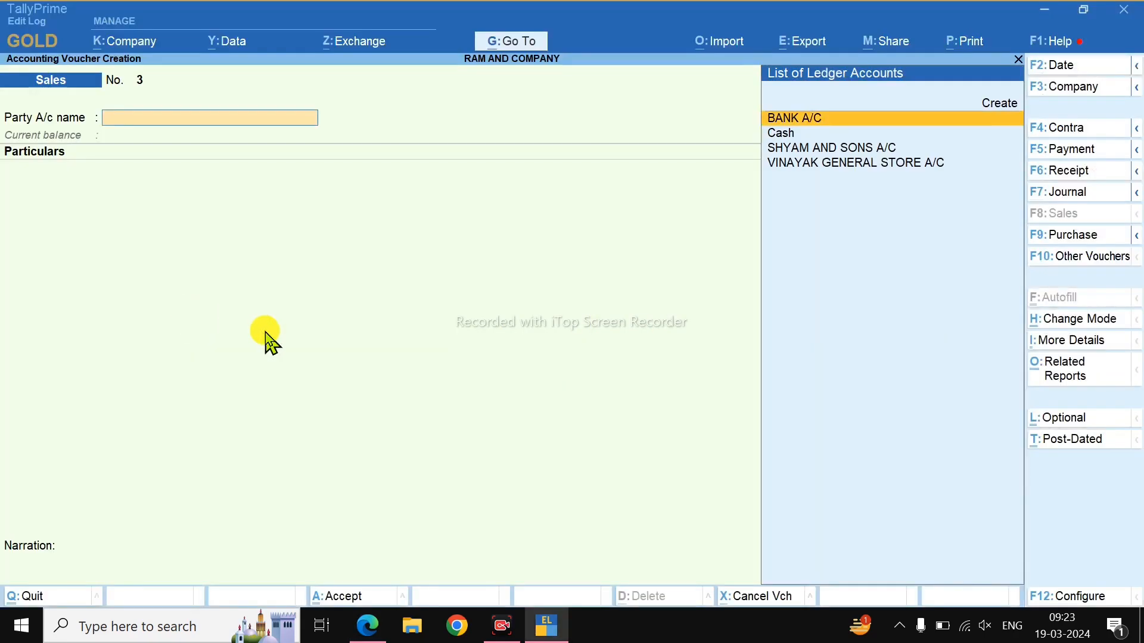
{"action": "key", "text": "F5"}
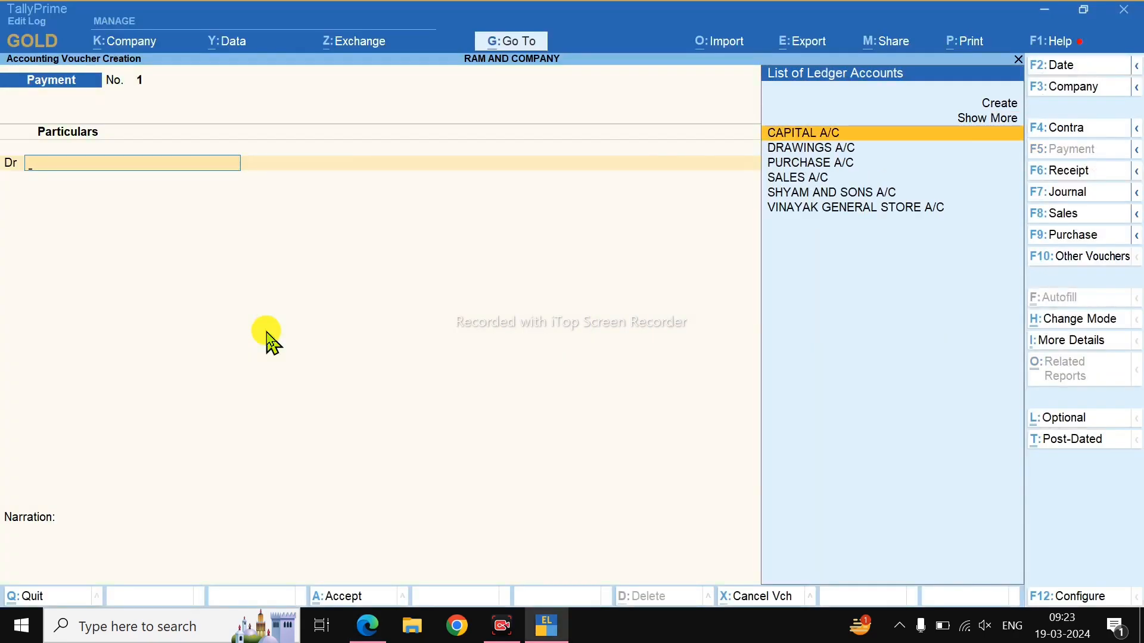
{"action": "key", "text": "F2"}
{"action": "type", "text": "12"}
{"action": "key", "text": "Return"}
{"action": "key", "text": "Down"}
{"action": "key", "text": "Down"}
{"action": "key", "text": "Down"}
{"action": "key", "text": "Down"}
{"action": "key", "text": "Return"}
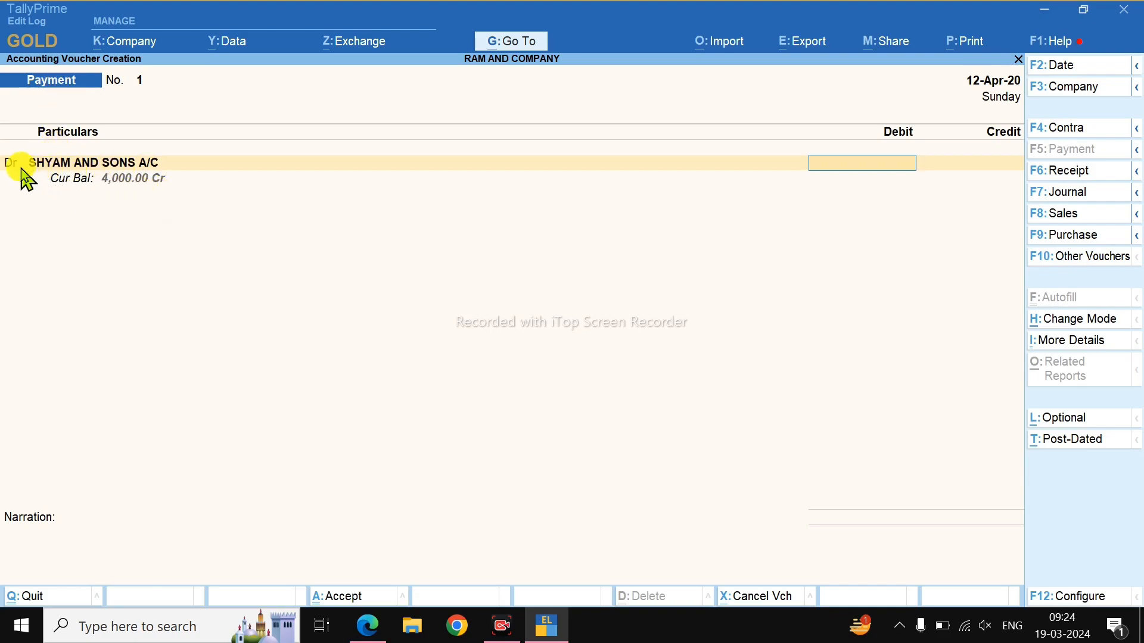
{"action": "type", "text": "000"}
{"action": "key", "text": "Return"}
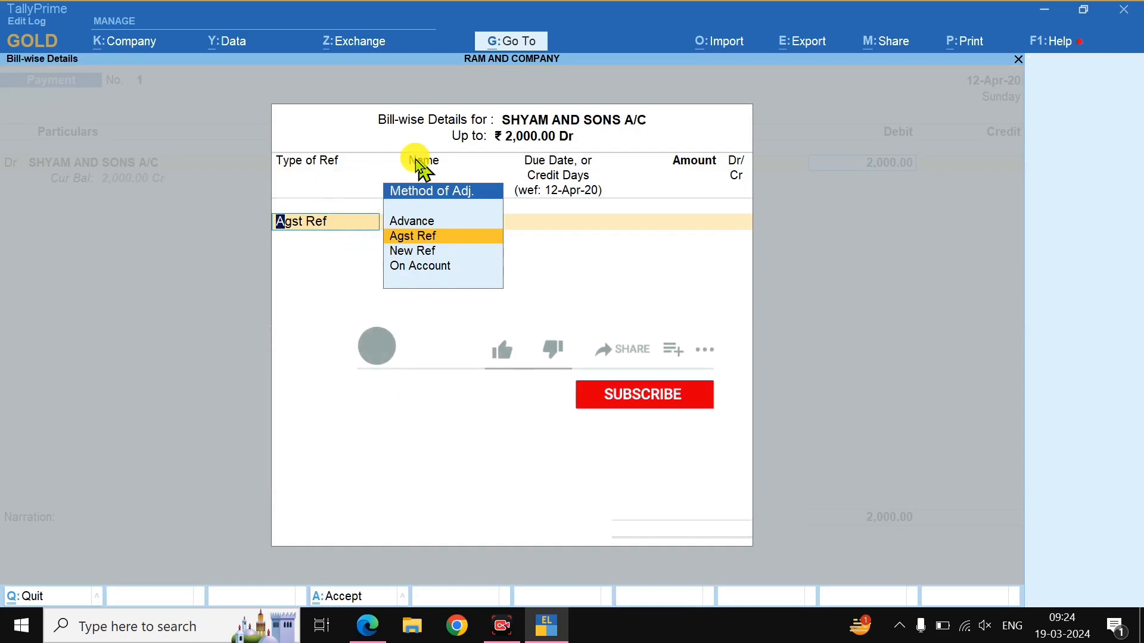
Allocate the 2,000 payment against pending bill 111 as Agst Ref.
{"action": "left_click", "coordinate": [443, 239]}
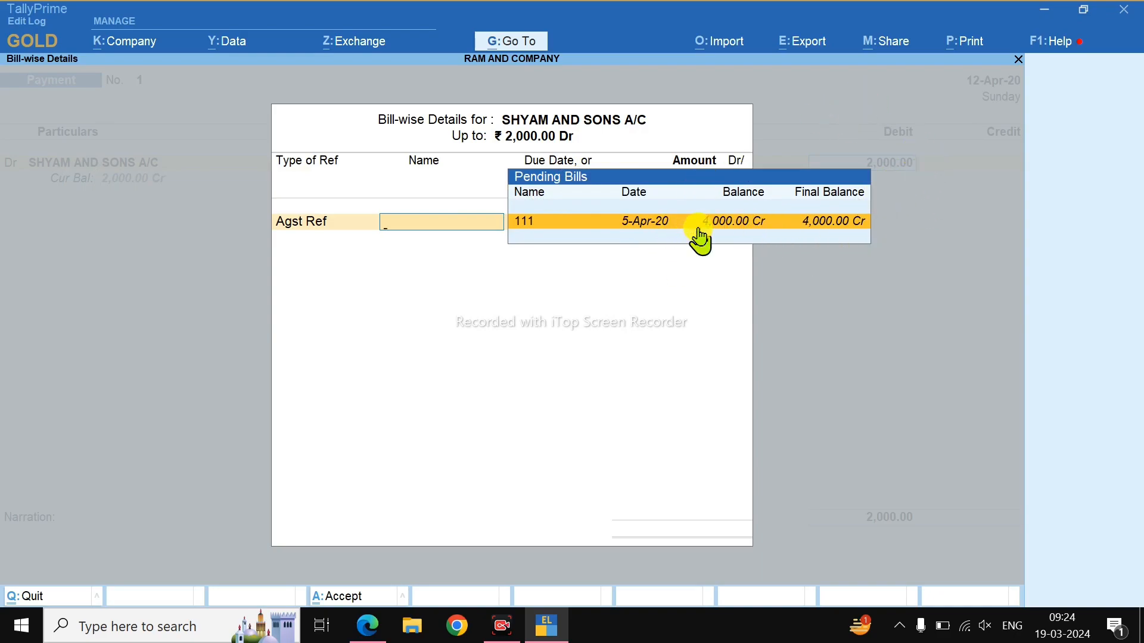
{"action": "left_click", "coordinate": [551, 226]}
{"action": "key", "text": "Return"}
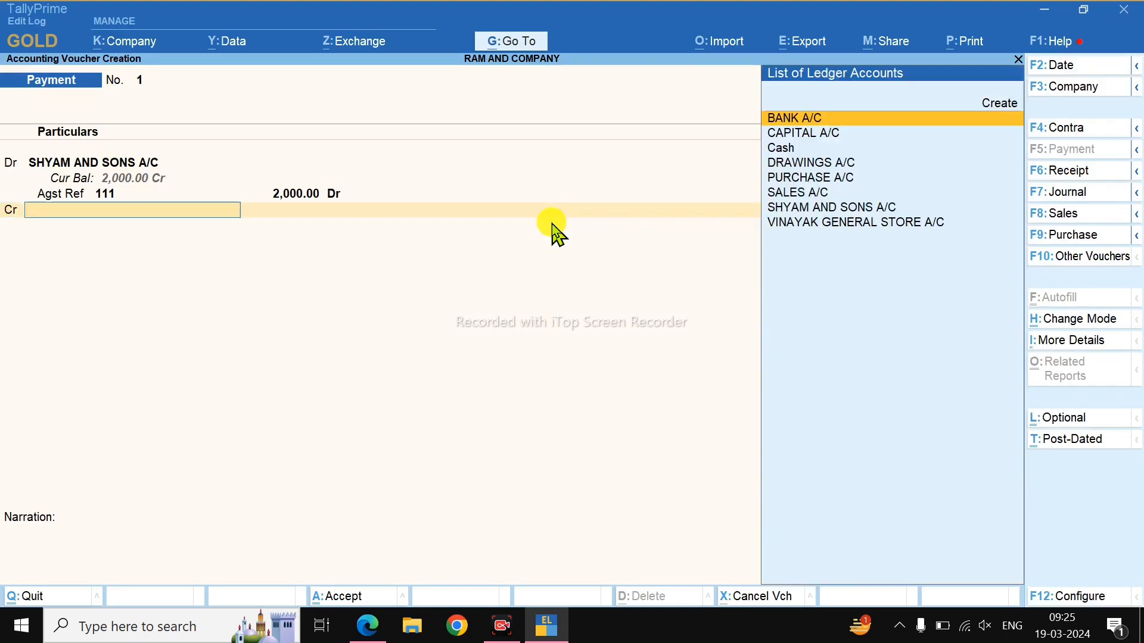
{"action": "key", "text": "alt+Tab"}
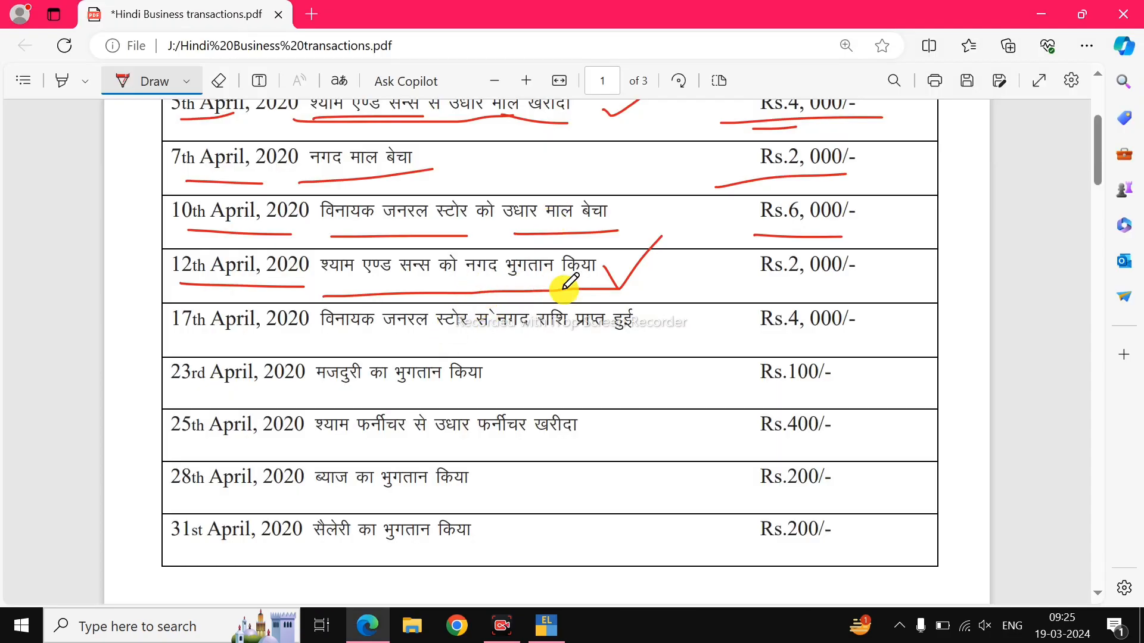
{"action": "key", "text": "alt+Tab"}
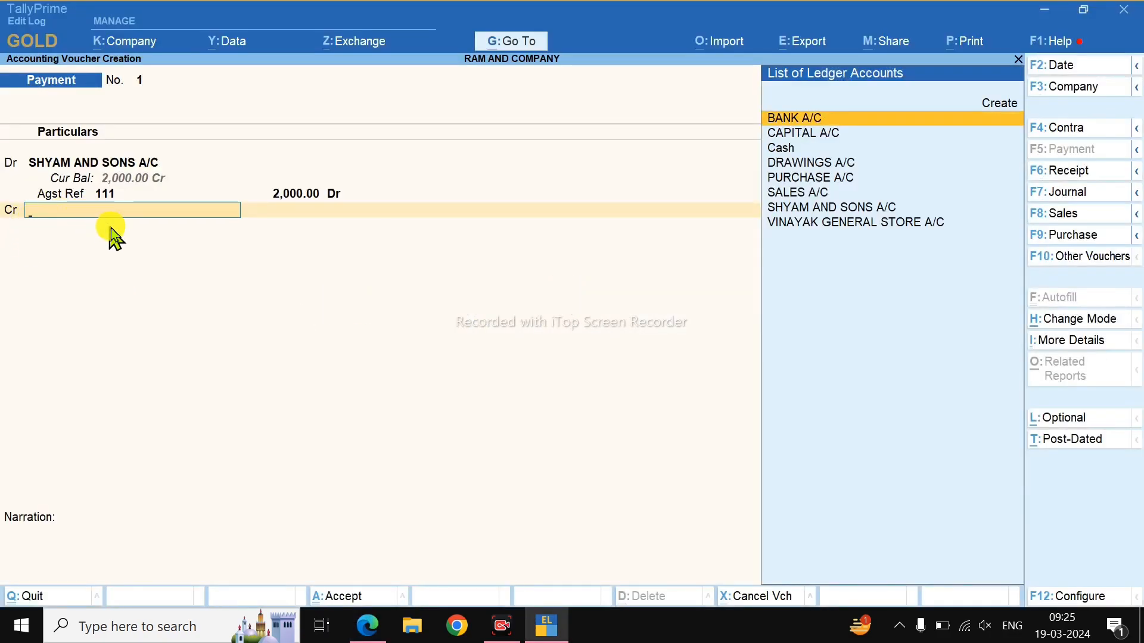
Credit Cash 2,000 and save Payment voucher 1.
{"action": "left_click", "coordinate": [794, 156]}
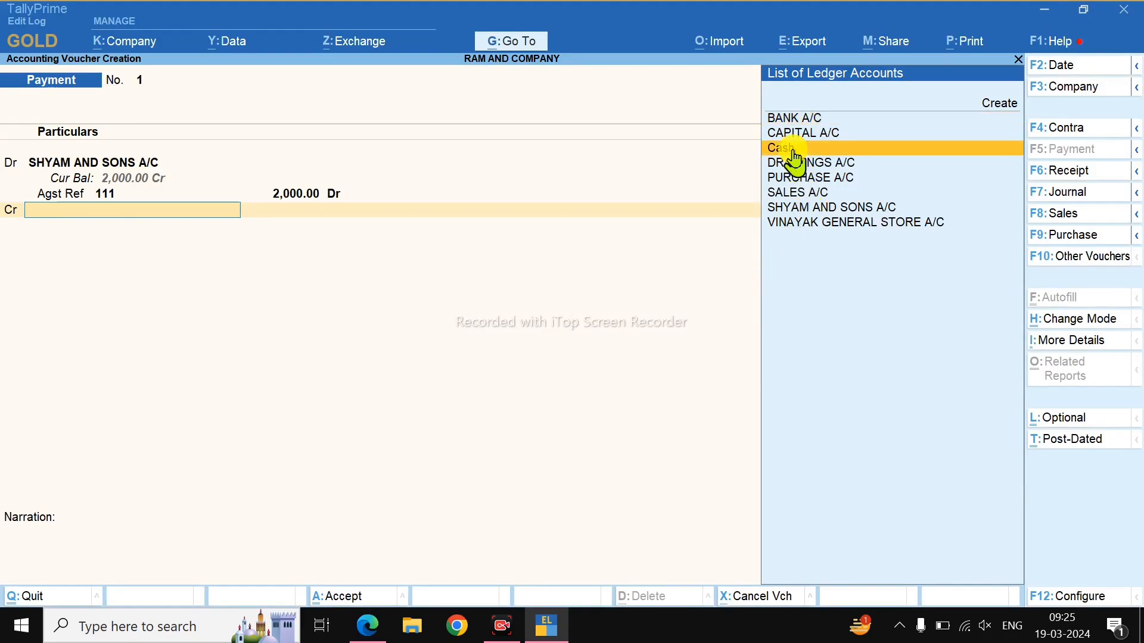
{"action": "left_click", "coordinate": [794, 153]}
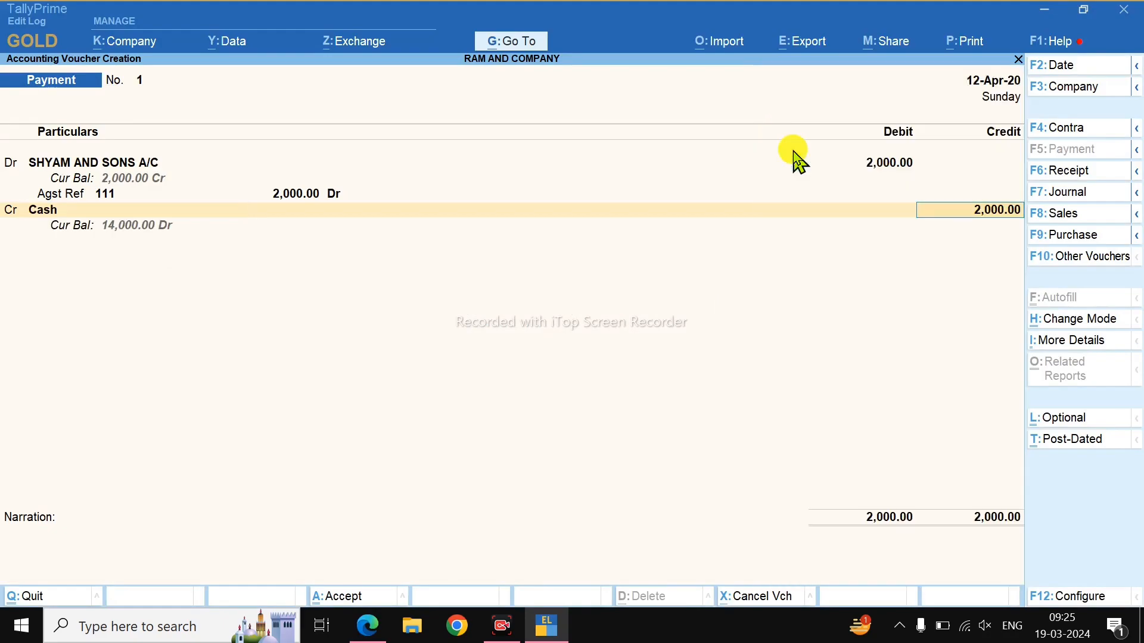
{"action": "key", "text": "Return"}
{"action": "key", "text": "Return"}
{"action": "key", "text": "Return"}
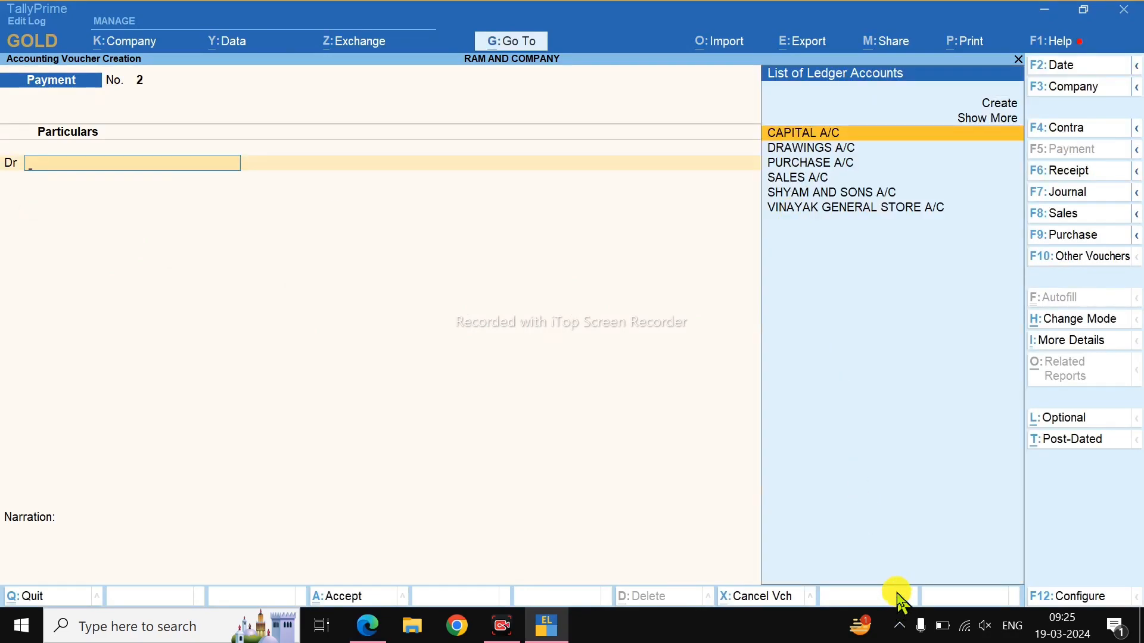
In the PDF, underline the 17th April description and tick the 10th and 17th April rows.
{"action": "key", "text": "alt+Tab"}
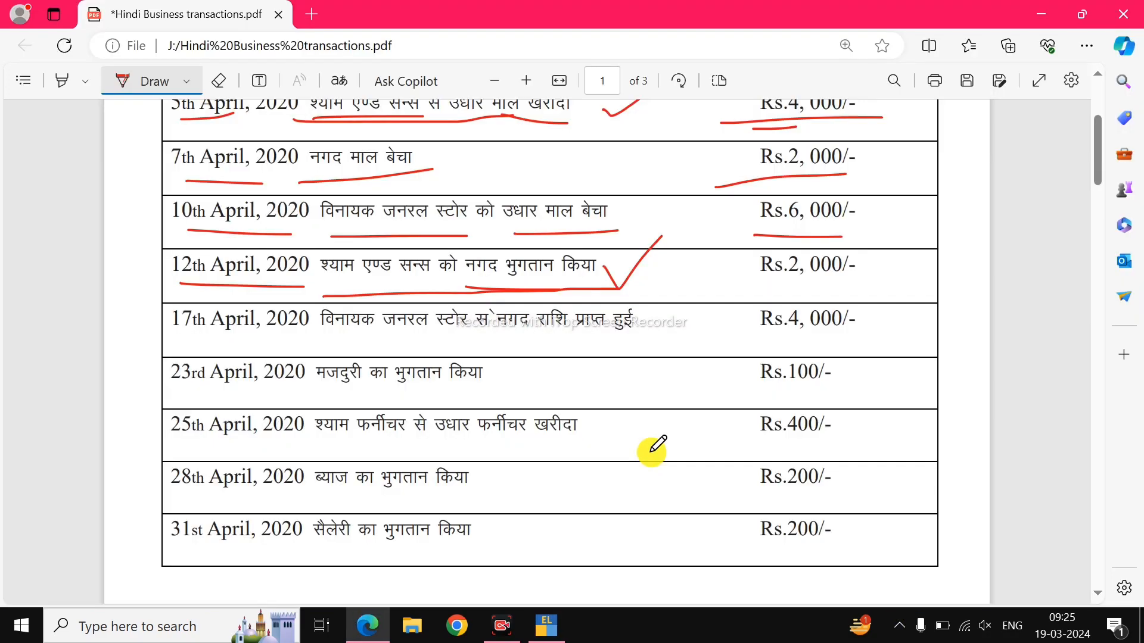
{"action": "left_click_drag", "start_coordinate": [343, 347], "coordinate": [618, 345]}
{"action": "scroll", "coordinate": [620, 322], "scroll_direction": "up", "scroll_amount": 2}
{"action": "left_click_drag", "start_coordinate": [621, 296], "coordinate": [647, 291]}
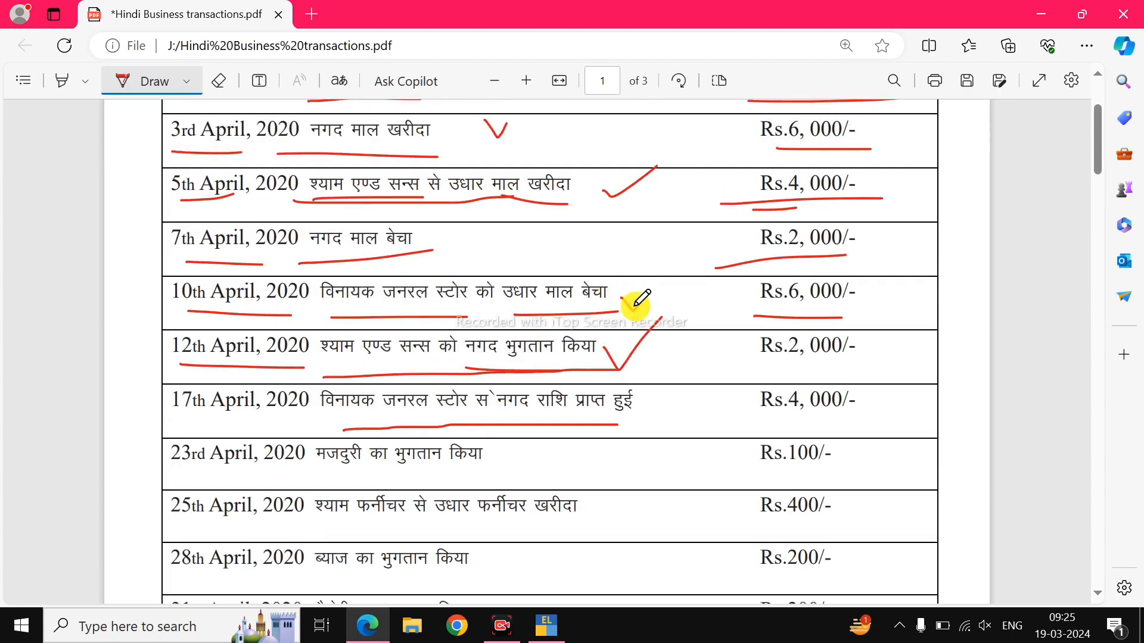
{"action": "scroll", "coordinate": [685, 310], "scroll_direction": "down", "scroll_amount": 1}
{"action": "left_click_drag", "start_coordinate": [868, 326], "coordinate": [908, 294]}
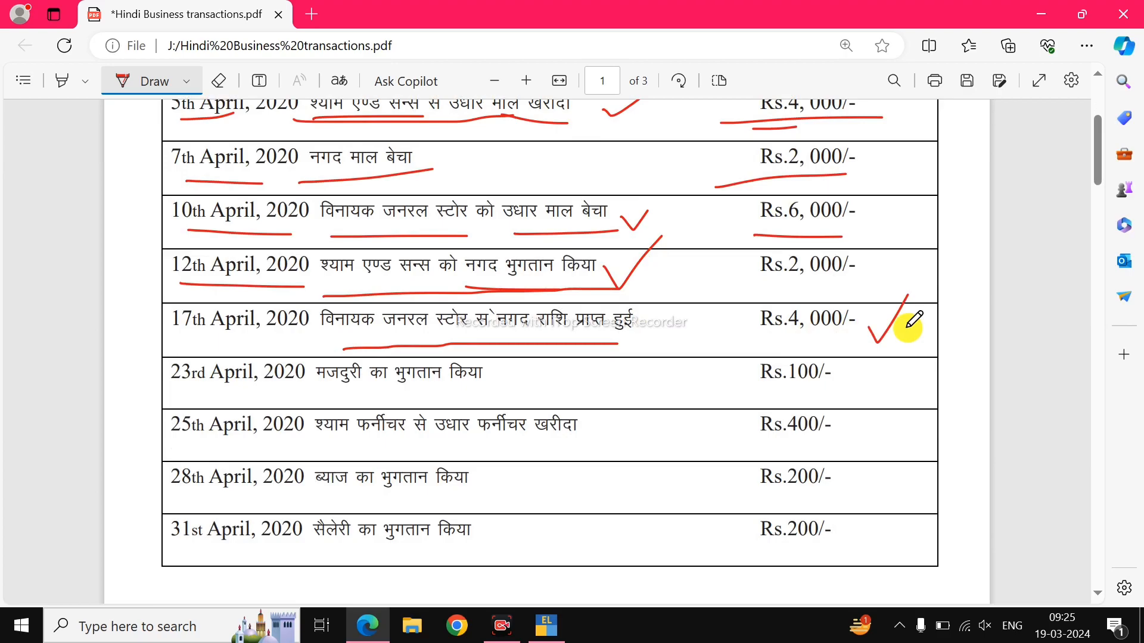
Underline the 17th April date, then start a blank Receipt voucher No. 2.
{"action": "left_click_drag", "start_coordinate": [177, 342], "coordinate": [291, 334]}
{"action": "key", "text": "alt+Tab"}
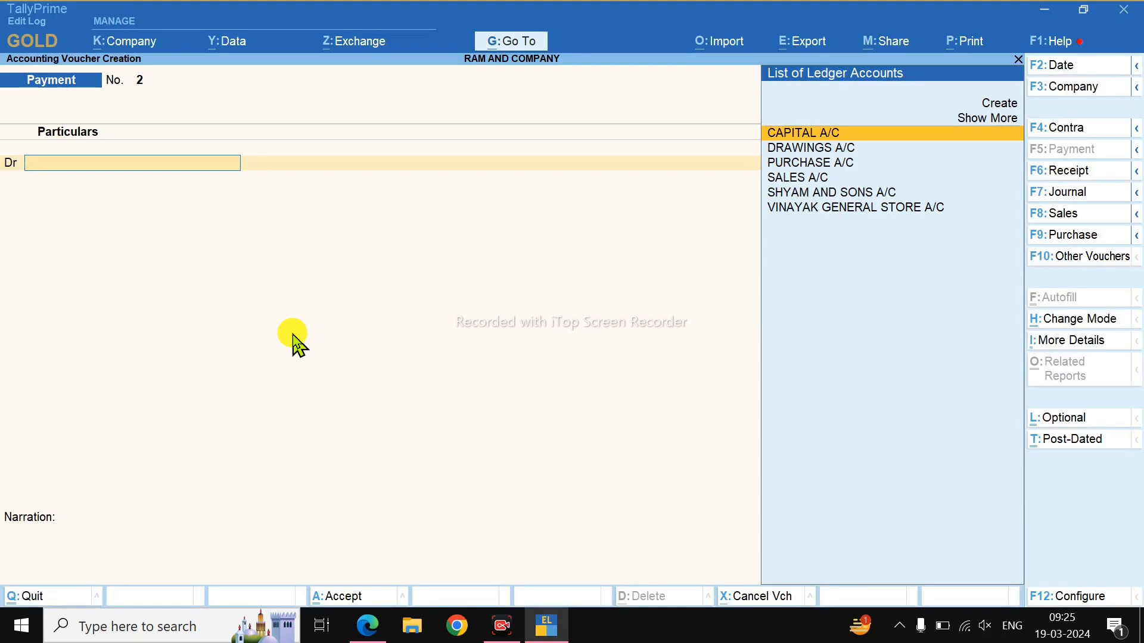
{"action": "key", "text": "F6"}
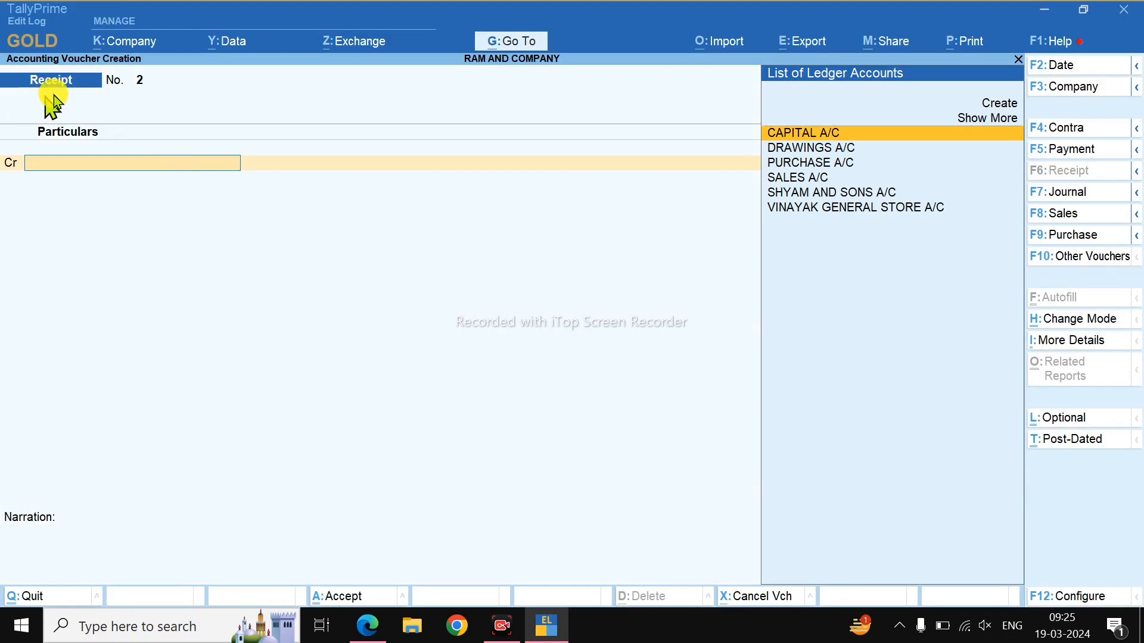
Date the receipt 17-Apr-20 and credit VINAYAK GENERAL STORE A/C 4,000.
{"action": "key", "text": "F2"}
{"action": "type", "text": "17-"}
{"action": "key", "text": "Return"}
{"action": "key", "text": "alt+Tab"}
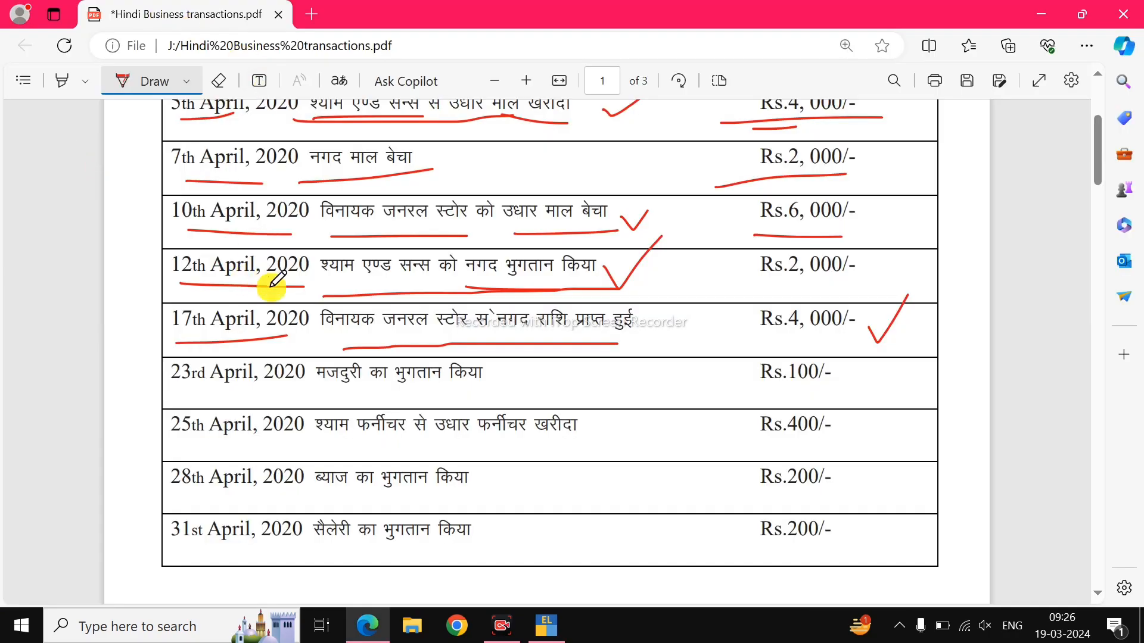
{"action": "key", "text": "alt+Tab"}
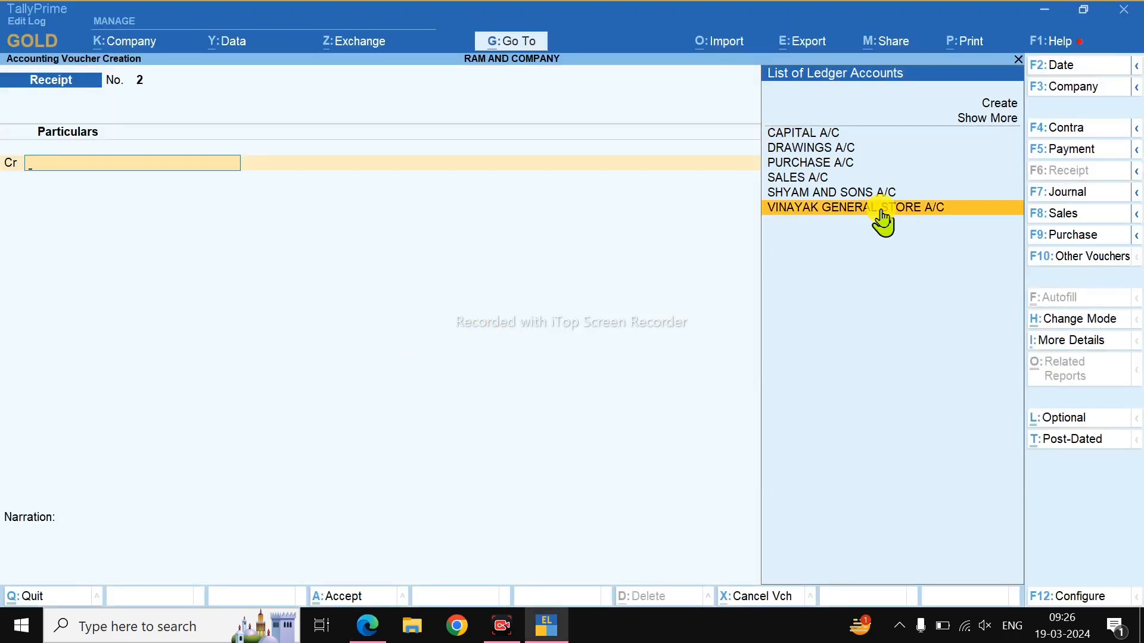
{"action": "left_click", "coordinate": [877, 209]}
{"action": "key", "text": "alt+Tab"}
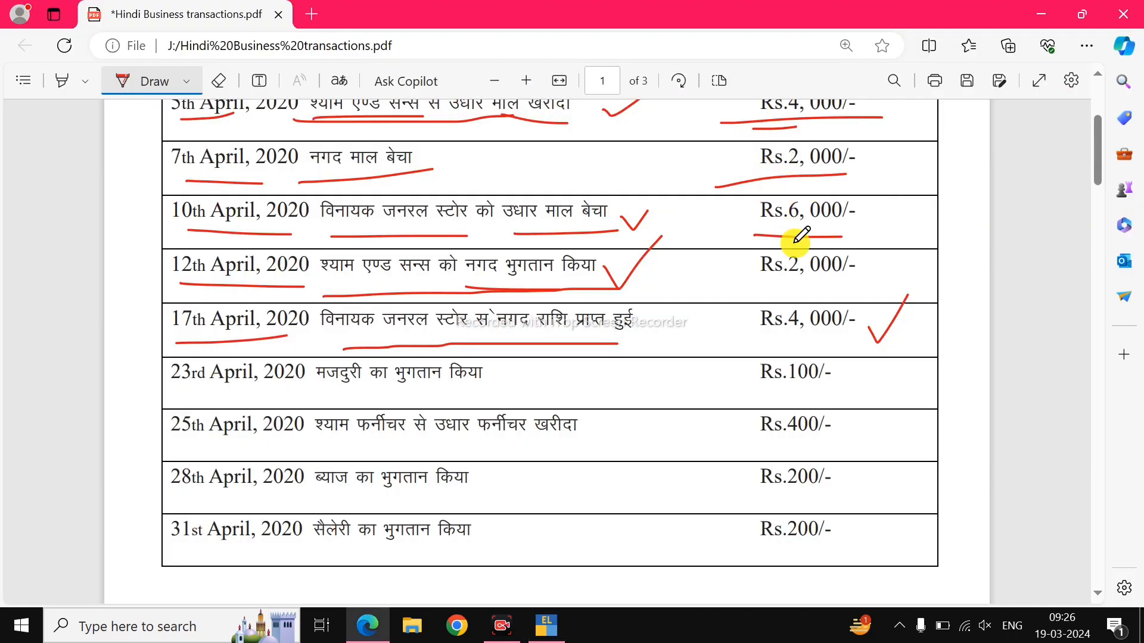
{"action": "key", "text": "alt+Tab"}
{"action": "type", "text": "4,000"}
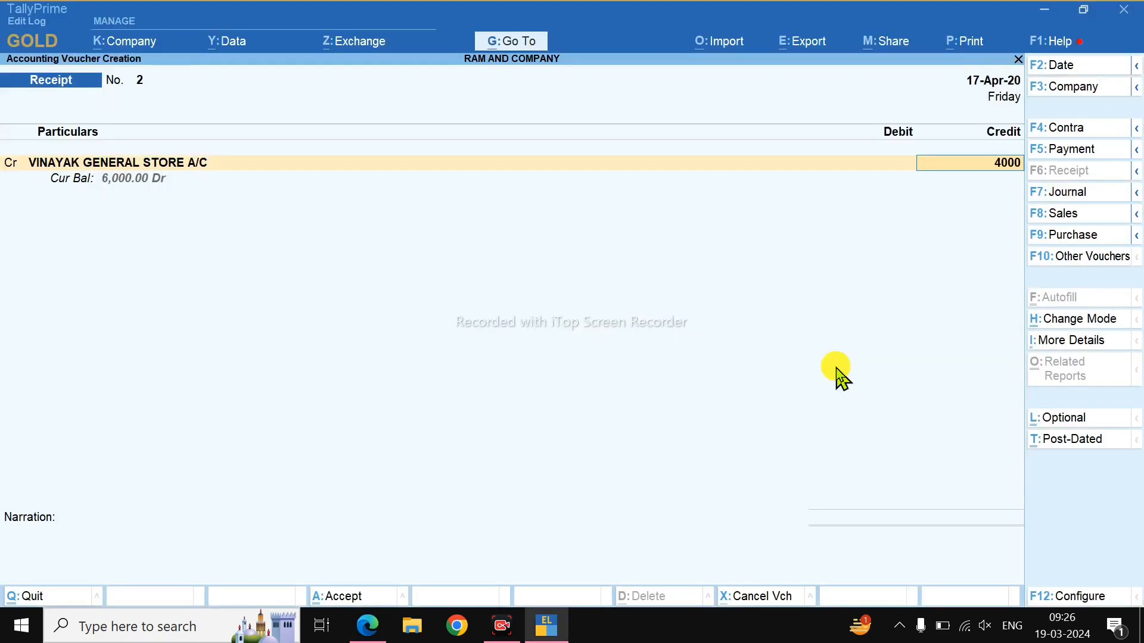
{"action": "key", "text": "Return"}
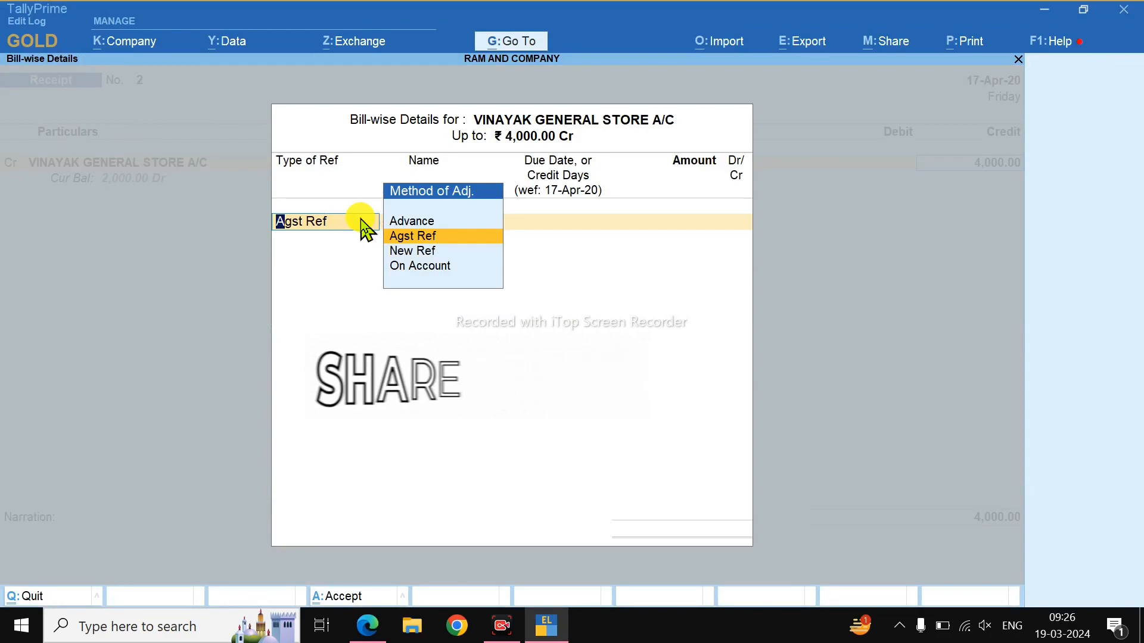
Settle bill 2 with the 4,000, debit Cash and save Receipt No. 2.
{"action": "key", "text": "Return"}
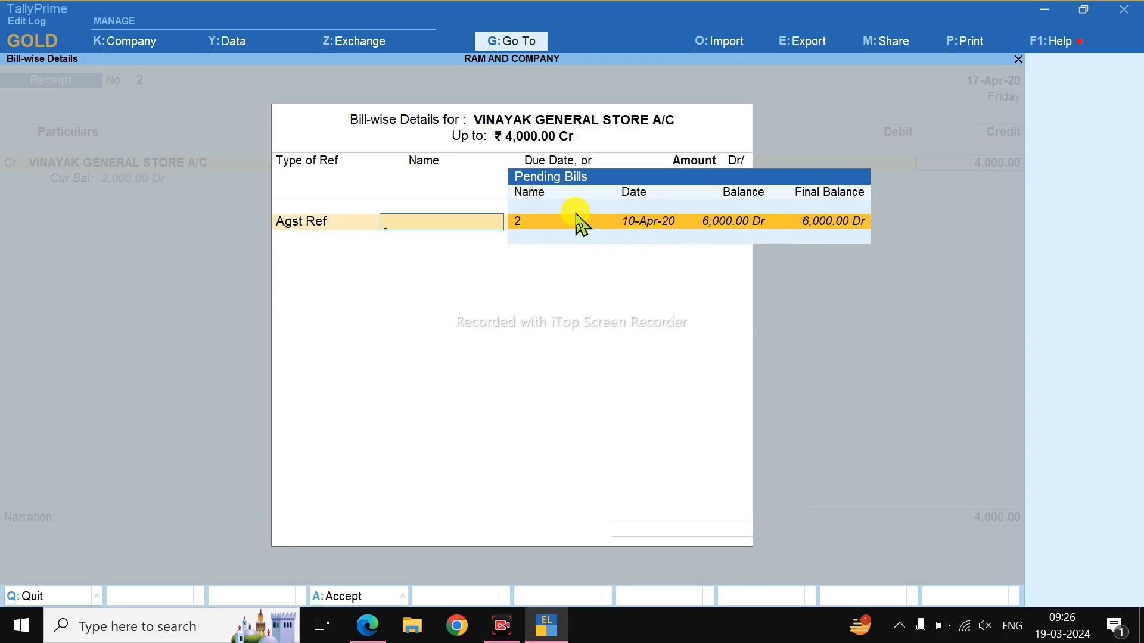
{"action": "key", "text": "Return"}
{"action": "key", "text": "Return"}
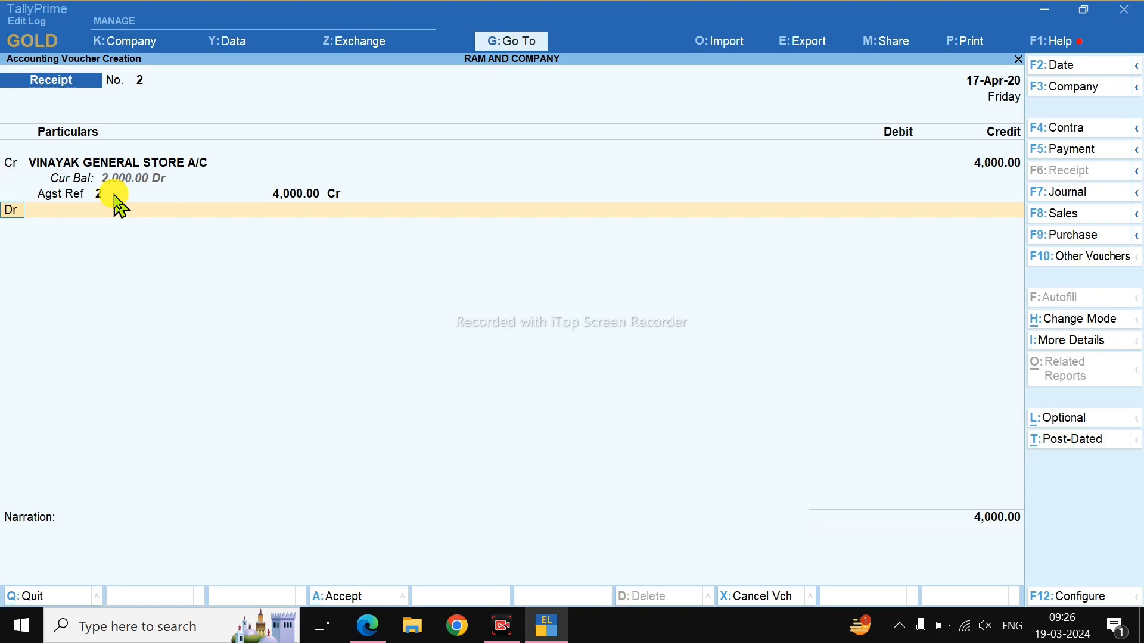
{"action": "key", "text": "Return"}
{"action": "key", "text": "Down"}
{"action": "key", "text": "Down"}
{"action": "key", "text": "Return"}
{"action": "key", "text": "alt+Tab"}
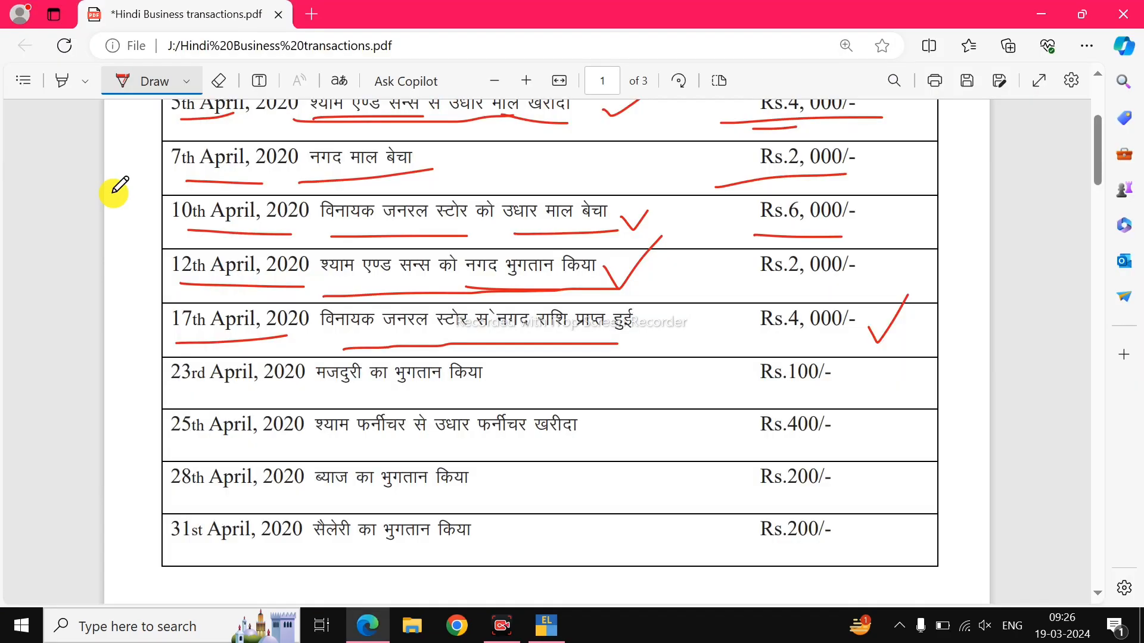
{"action": "key", "text": "alt+Tab"}
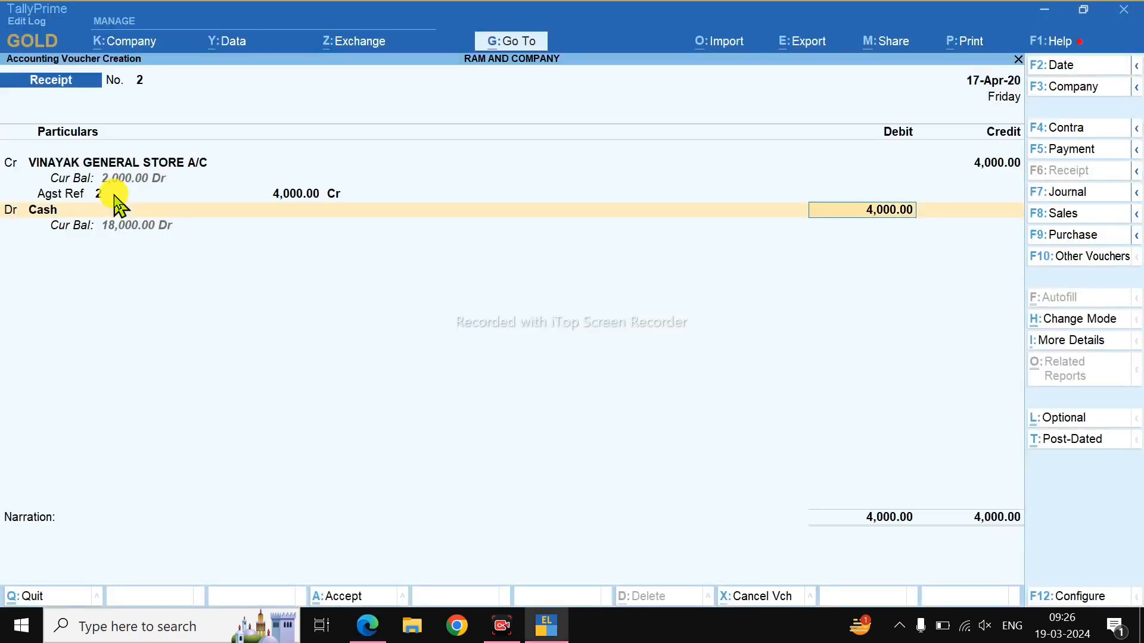
{"action": "key", "text": "Return"}
{"action": "key", "text": "Return"}
{"action": "key", "text": "Return"}
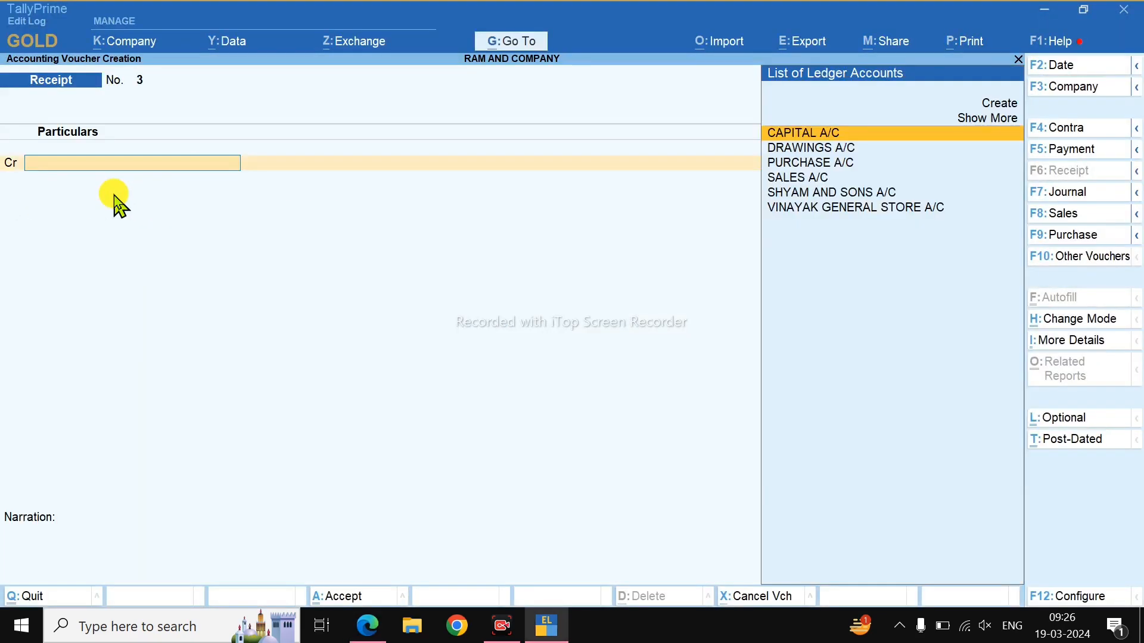
Underline 23rd April in the PDF and start a Payment voucher dated 23-Apr-20.
{"action": "key", "text": "alt+Tab"}
{"action": "scroll", "coordinate": [286, 251], "scroll_direction": "down", "scroll_amount": 4}
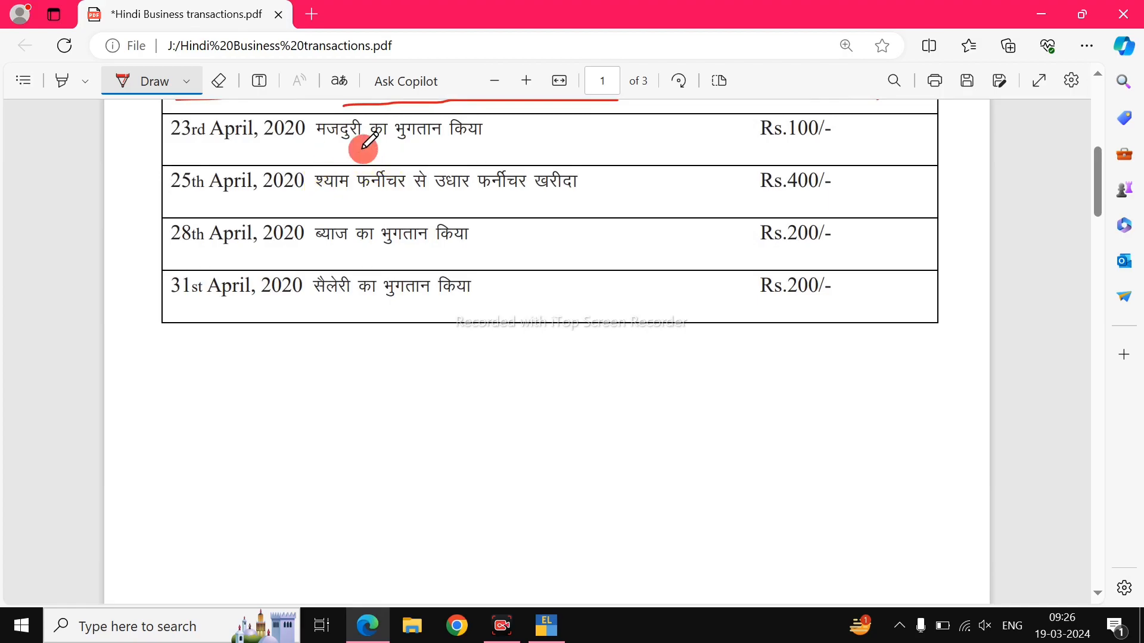
{"action": "key", "text": "alt+Tab"}
{"action": "key", "text": "F5"}
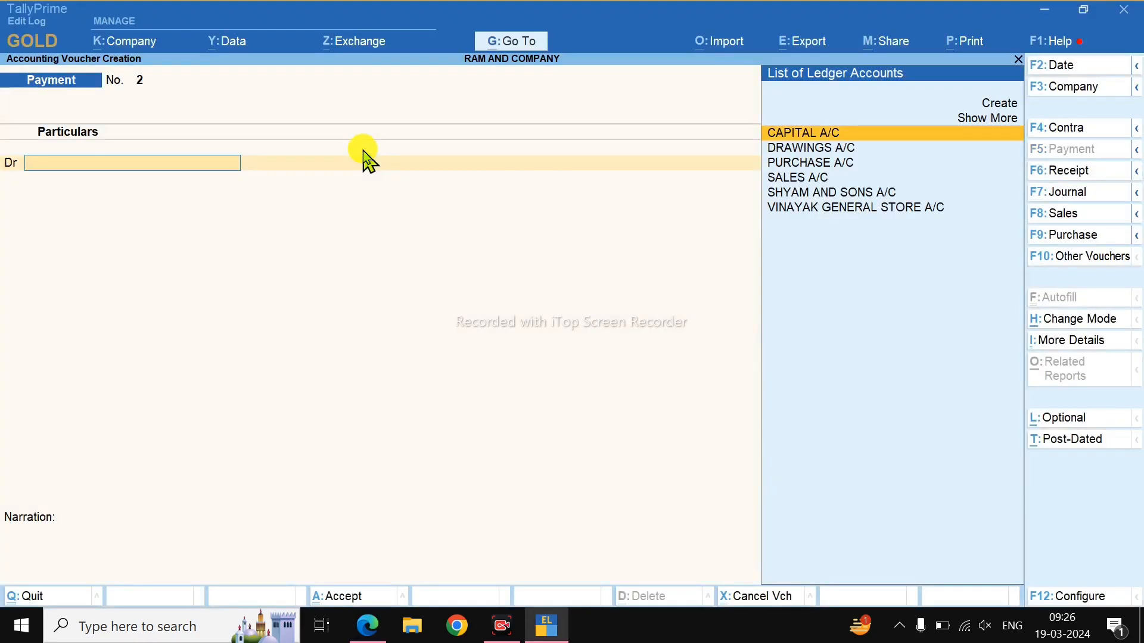
{"action": "key", "text": "alt+Tab"}
{"action": "left_click_drag", "start_coordinate": [171, 153], "coordinate": [240, 153]}
{"action": "key", "text": "alt+Tab"}
{"action": "key", "text": "F2"}
{"action": "type", "text": "23"}
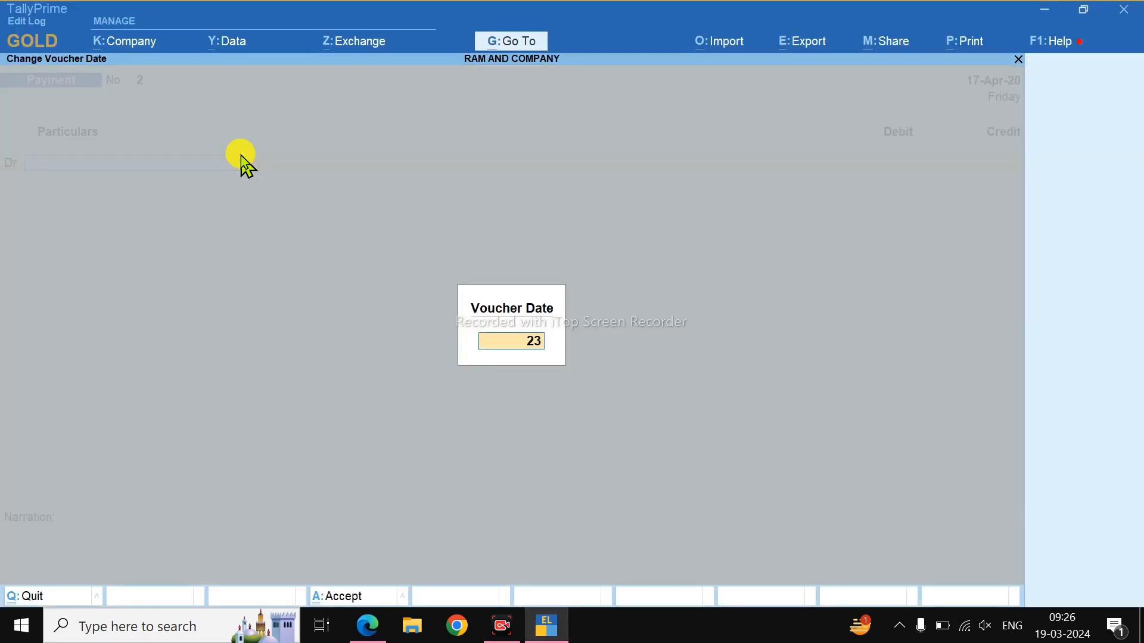
{"action": "key", "text": "Return"}
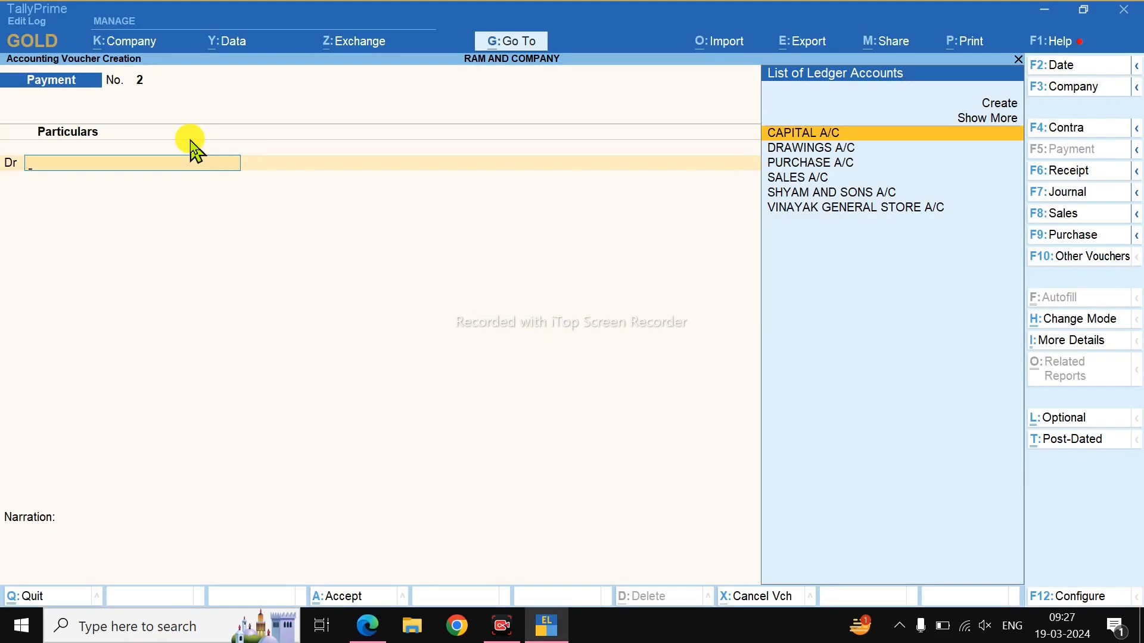
Create a WAGES EXPENSES A/C ledger under Indirect Expenses.
{"action": "key", "text": "Up"}
{"action": "key", "text": "Up"}
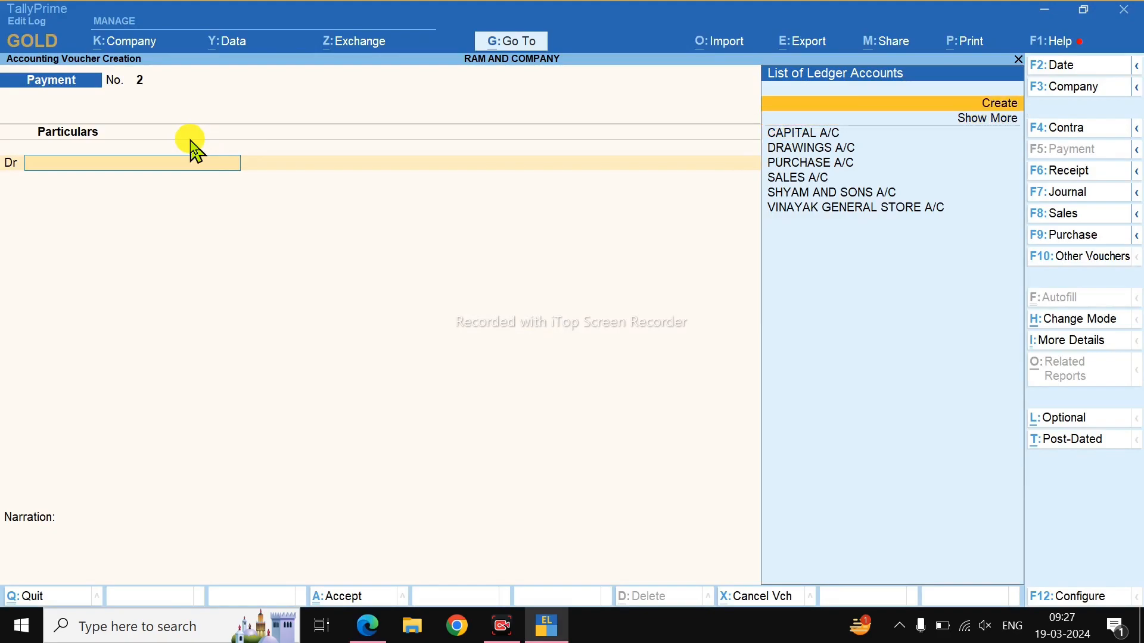
{"action": "key", "text": "Return"}
{"action": "type", "text": "WAGES EXPENS"}
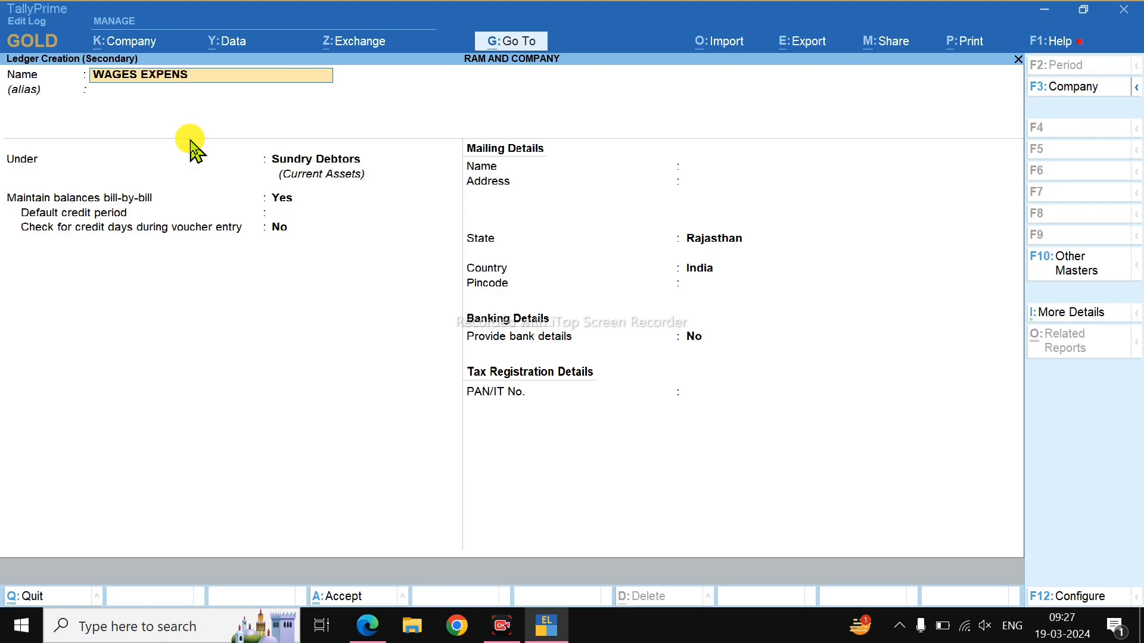
{"action": "key", "text": "Return"}
{"action": "key", "text": "Return"}
{"action": "type", "text": "IND"}
{"action": "key", "text": "Up"}
{"action": "key", "text": "Up"}
{"action": "key", "text": "Return"}
{"action": "key", "text": "Return"}
{"action": "key", "text": "Return"}
{"action": "key", "text": "Return"}
Debit wages 100, credit Cash and save Payment voucher No. 2.
{"action": "key", "text": "alt+Tab"}
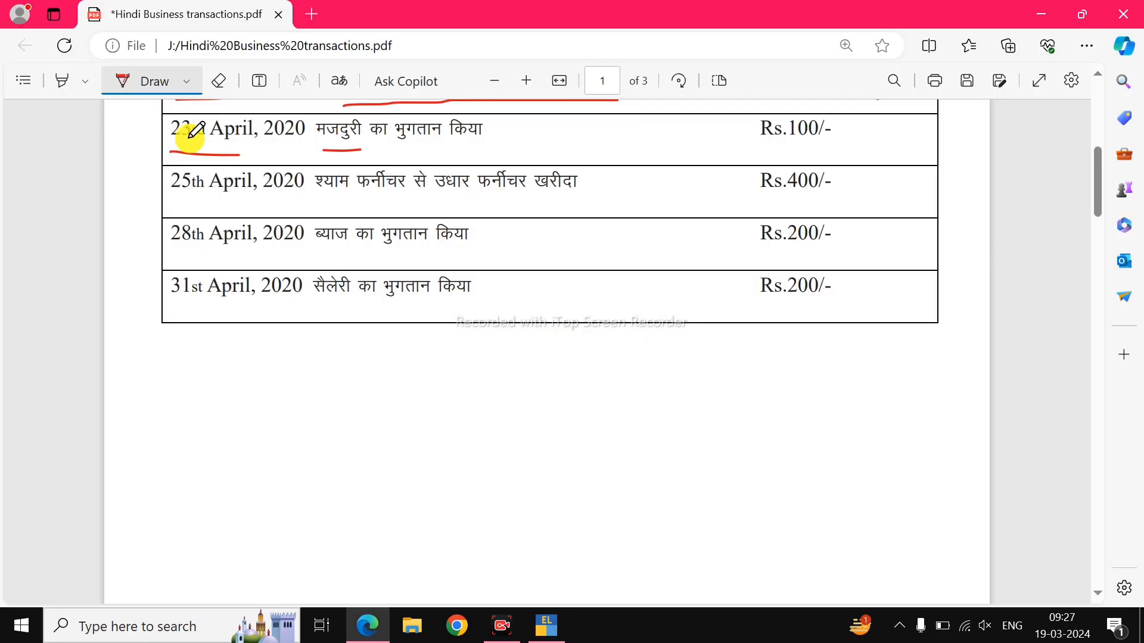
{"action": "key", "text": "alt+Tab"}
{"action": "type", "text": "100"}
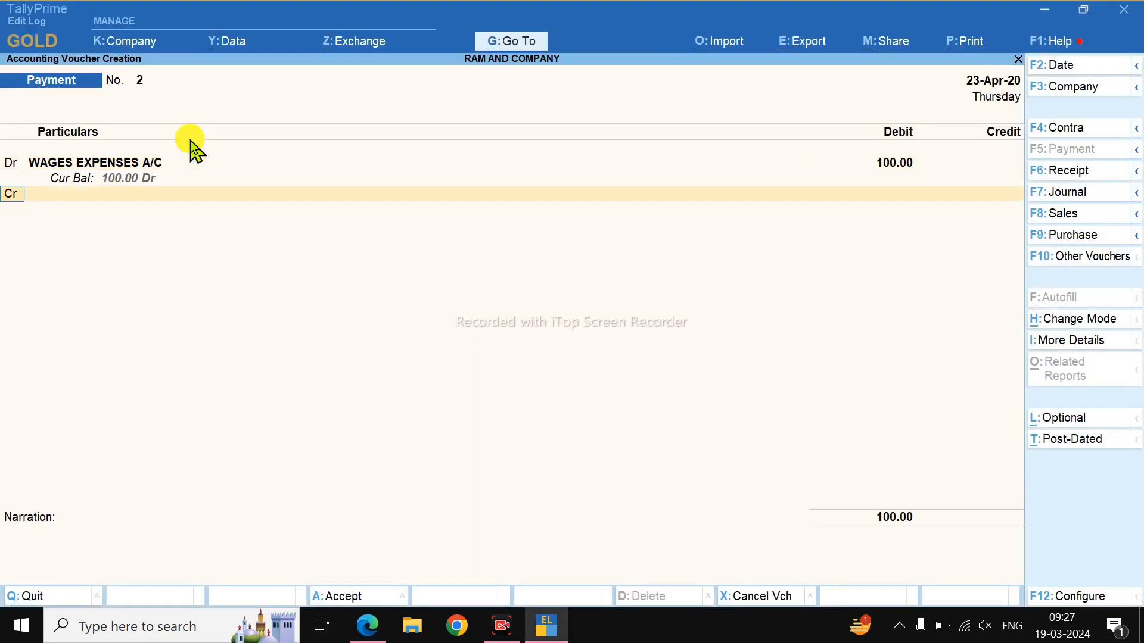
{"action": "key", "text": "Return"}
{"action": "type", "text": "Cash"}
{"action": "key", "text": "Return"}
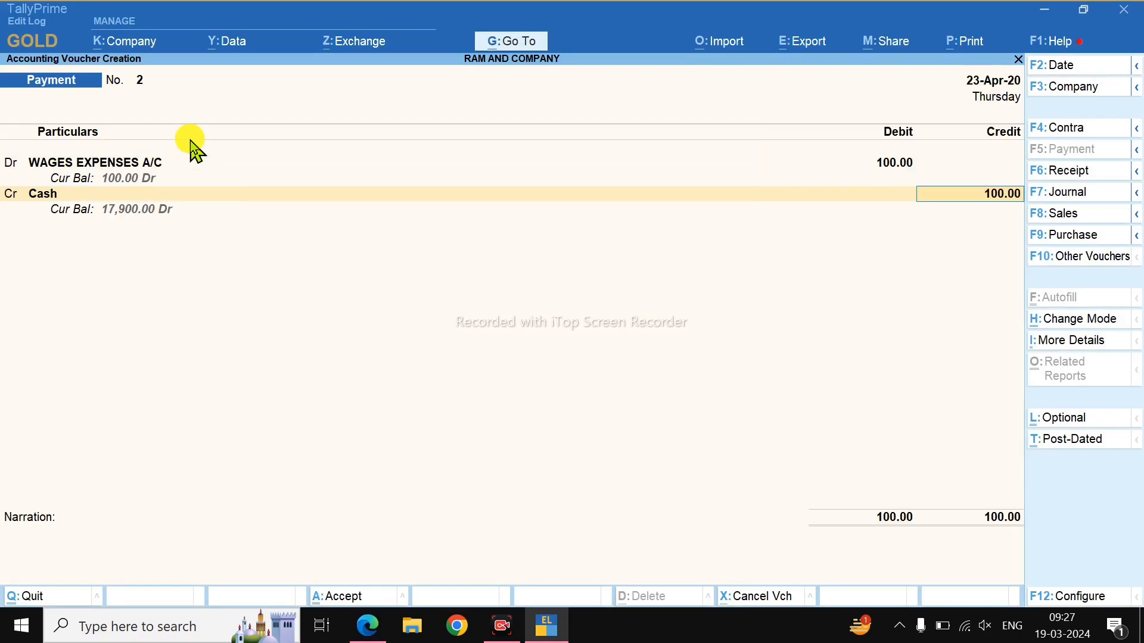
{"action": "key", "text": "alt+Tab"}
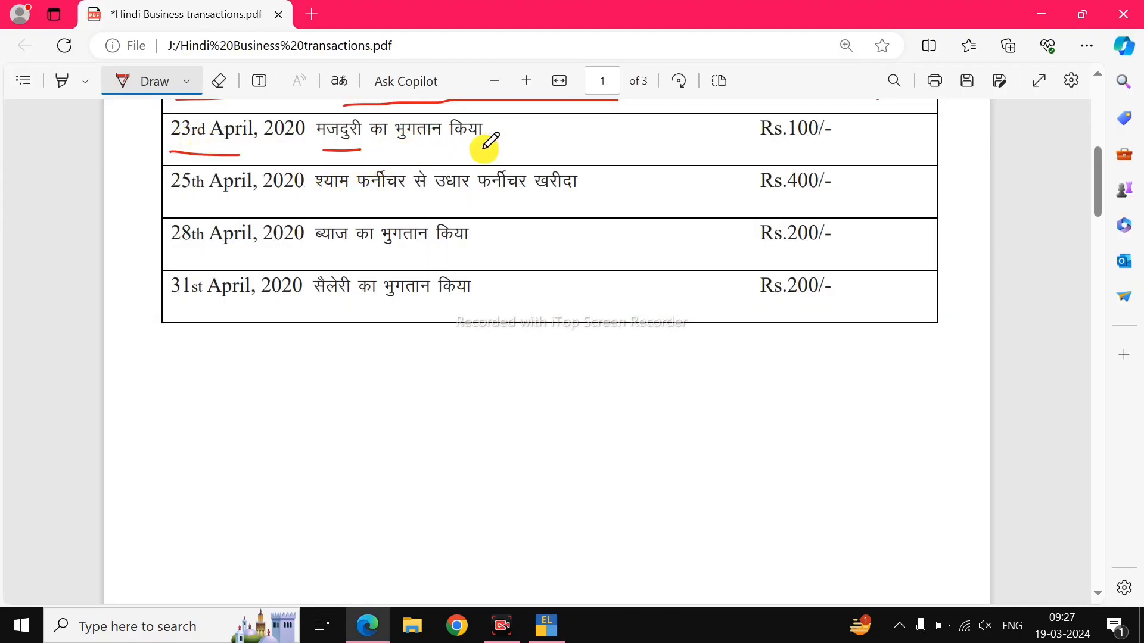
{"action": "key", "text": "alt+Tab"}
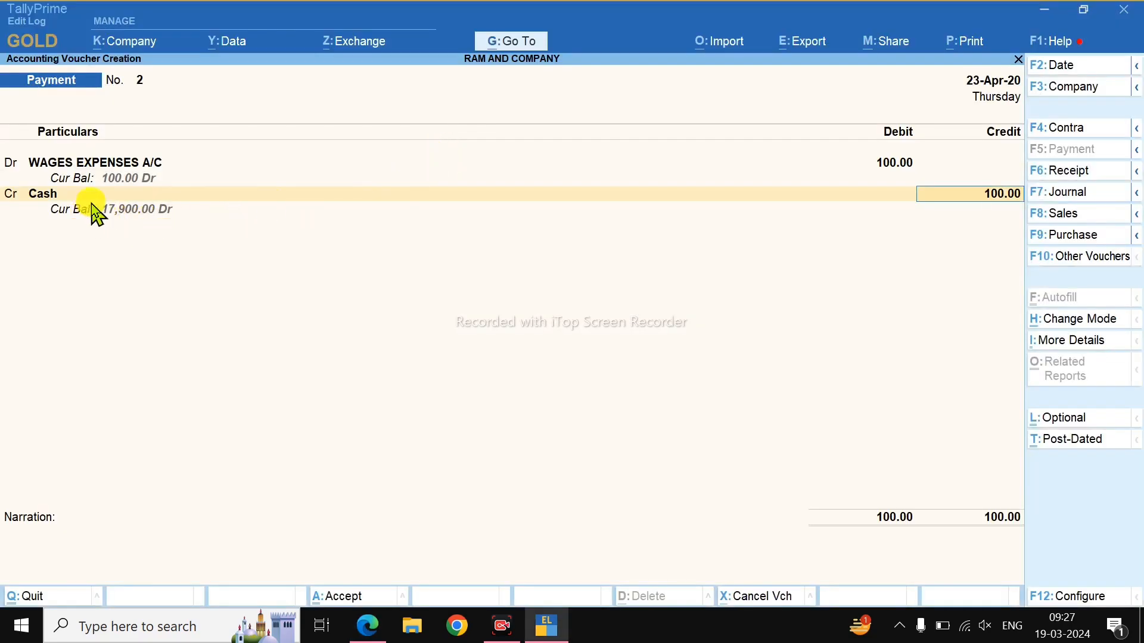
{"action": "key", "text": "alt+Tab"}
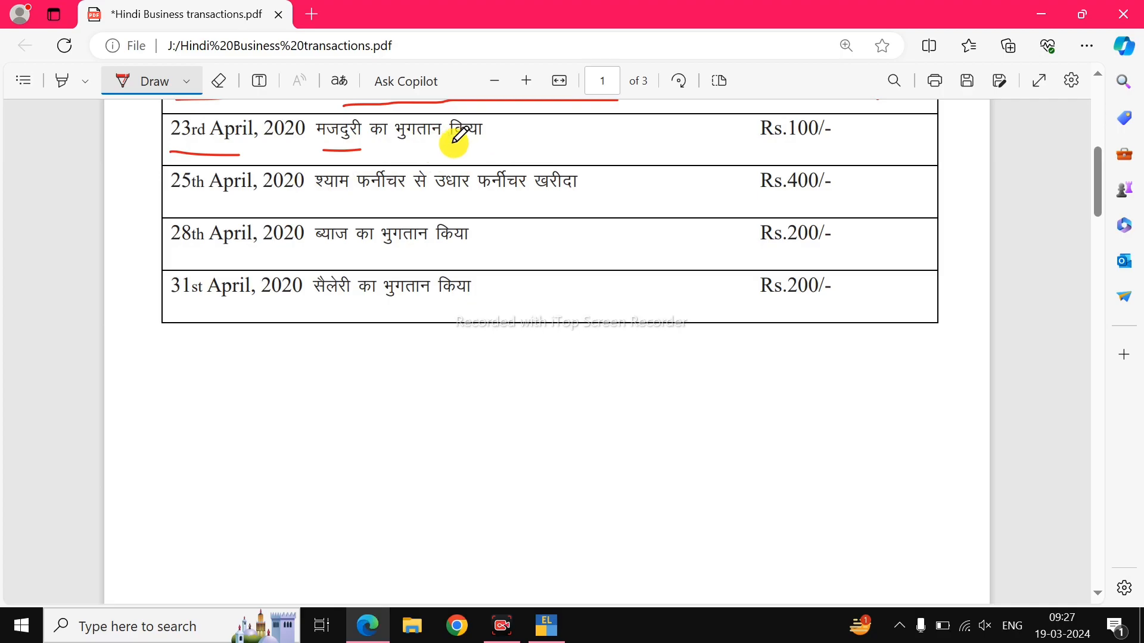
{"action": "key", "text": "alt+Tab"}
{"action": "key", "text": "Return"}
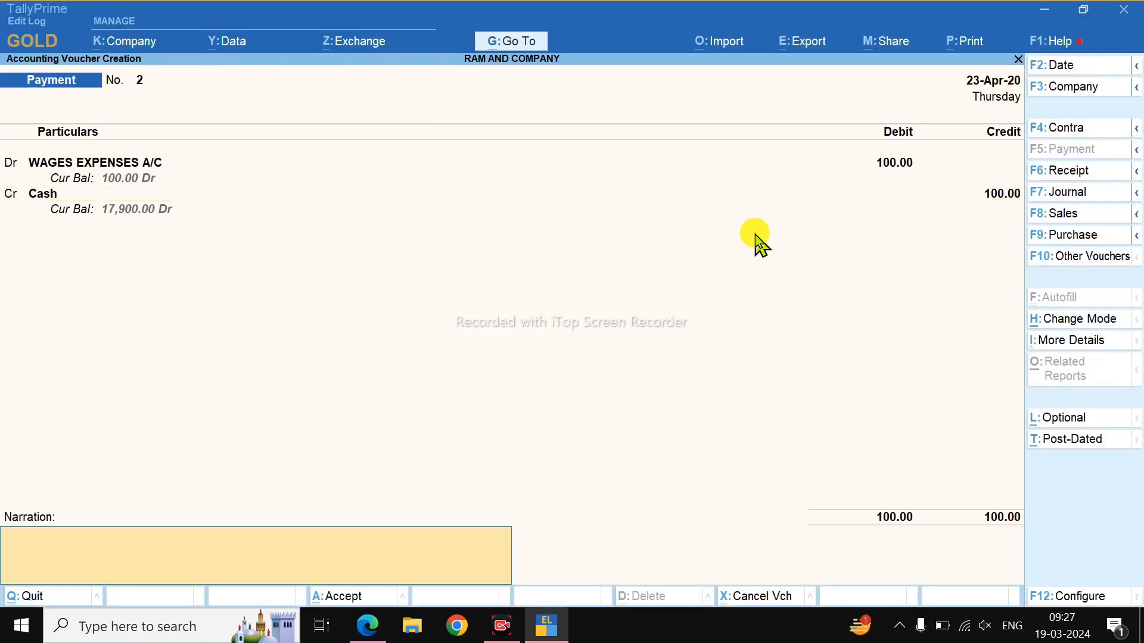
{"action": "key", "text": "Return"}
{"action": "key", "text": "Return"}
Underline the 25th April Rs.400/- furniture credit purchase in the PDF.
{"action": "key", "text": "alt+Tab"}
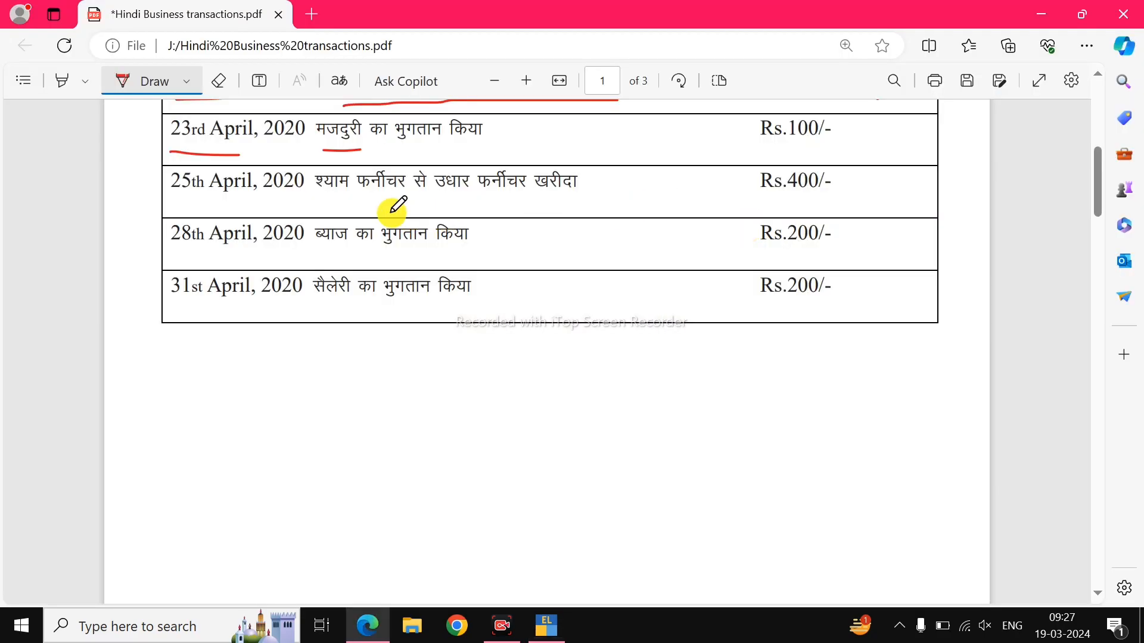
{"action": "left_click_drag", "start_coordinate": [334, 202], "coordinate": [497, 200]}
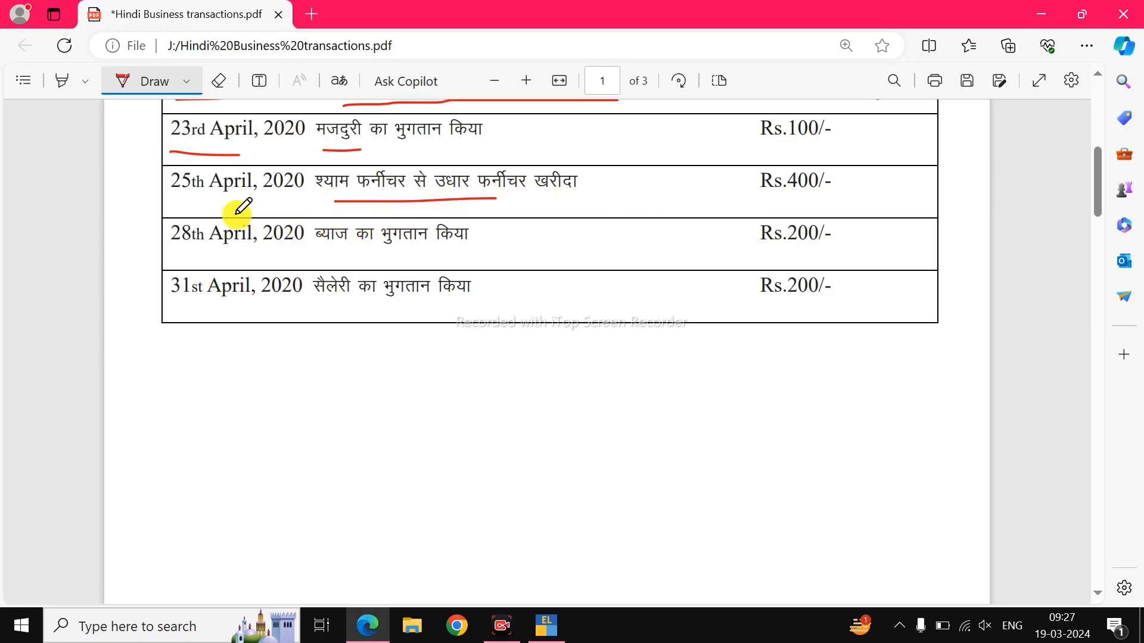
{"action": "left_click_drag", "start_coordinate": [172, 209], "coordinate": [226, 204]}
{"action": "left_click_drag", "start_coordinate": [718, 211], "coordinate": [800, 211]}
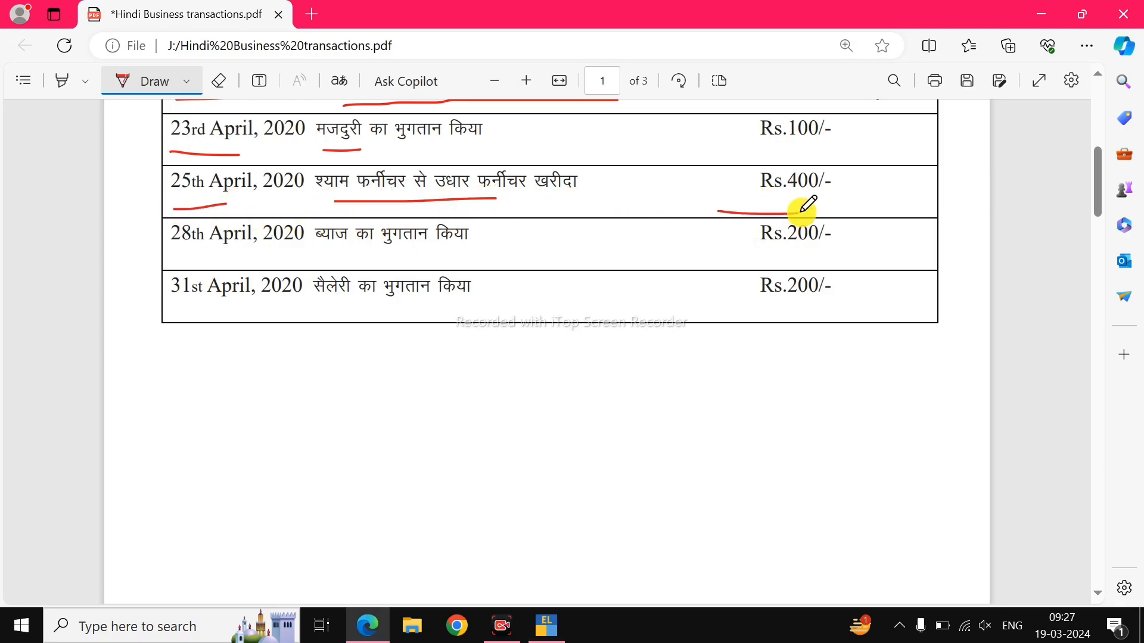
{"action": "key", "text": "alt+Tab"}
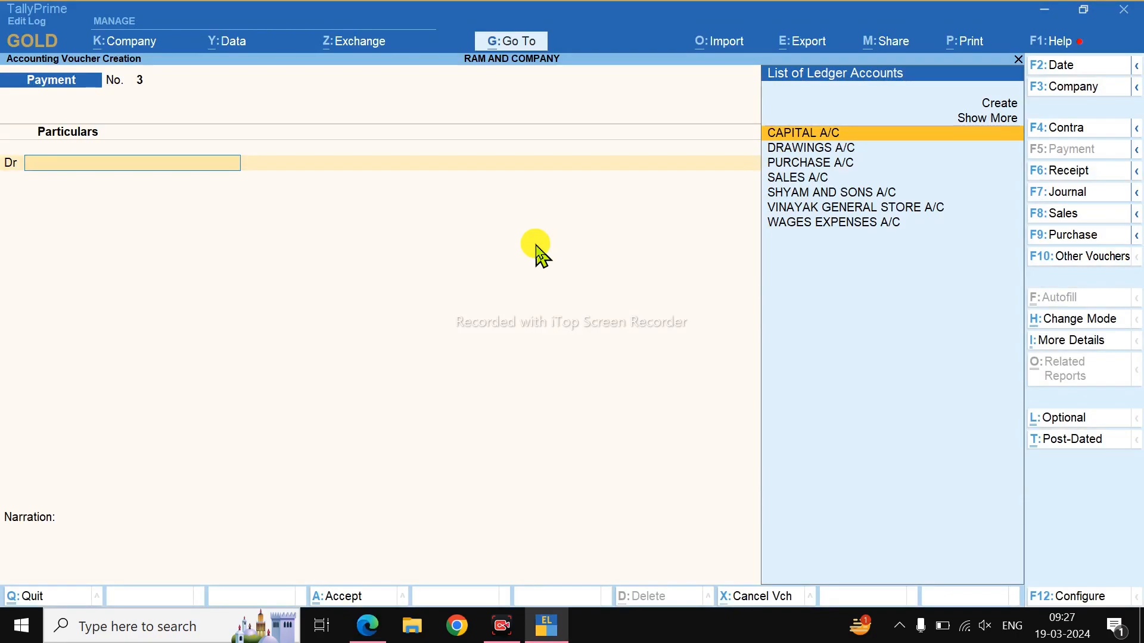
Start a Purchase voucher dated 25-Apr-20 with invoice number 101.
{"action": "key", "text": "F9"}
{"action": "key", "text": "F2"}
{"action": "type", "text": "25"}
{"action": "key", "text": "Return"}
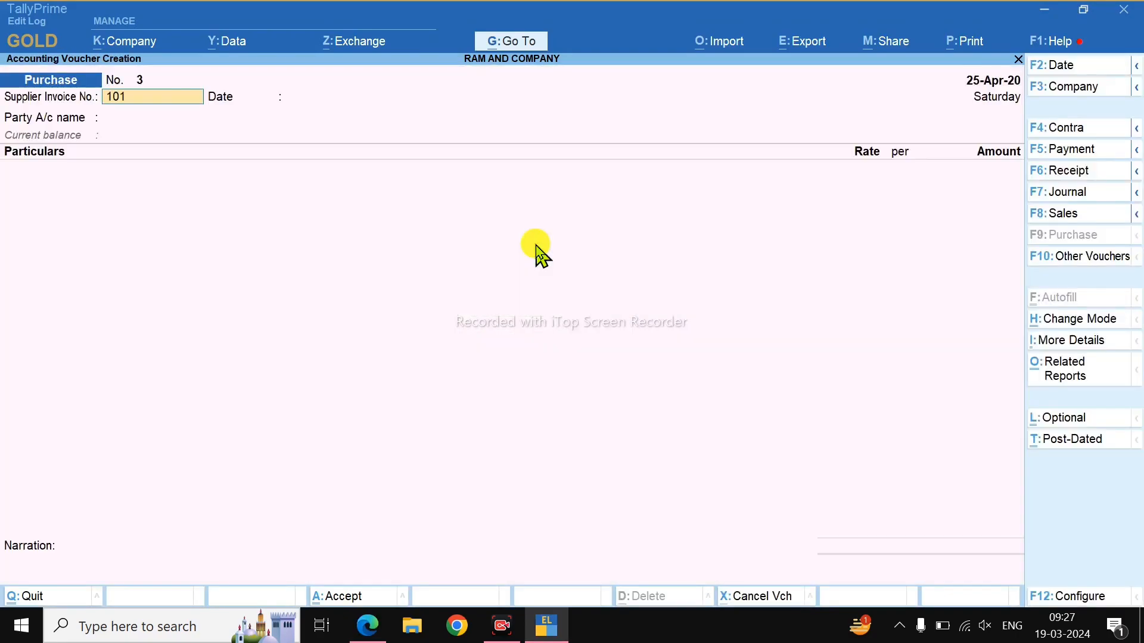
{"action": "key", "text": "Return"}
{"action": "key", "text": "Return"}
Create the party ledger SHYAM FURNITURE A/C under Sundry Creditors.
{"action": "key", "text": "Up"}
{"action": "key", "text": "Return"}
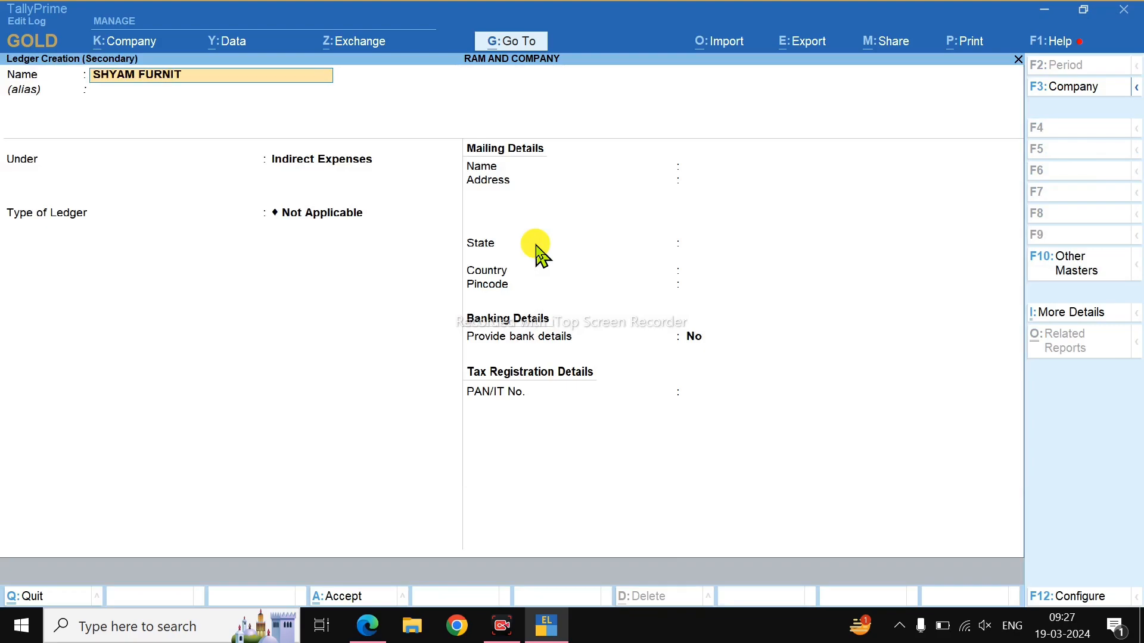
{"action": "type", "text": "SHYAM FURNITURE A/C"}
{"action": "key", "text": "Return"}
{"action": "type", "text": "SU"}
{"action": "key", "text": "Return"}
{"action": "key", "text": "Return"}
{"action": "key", "text": "Return"}
{"action": "key", "text": "Return"}
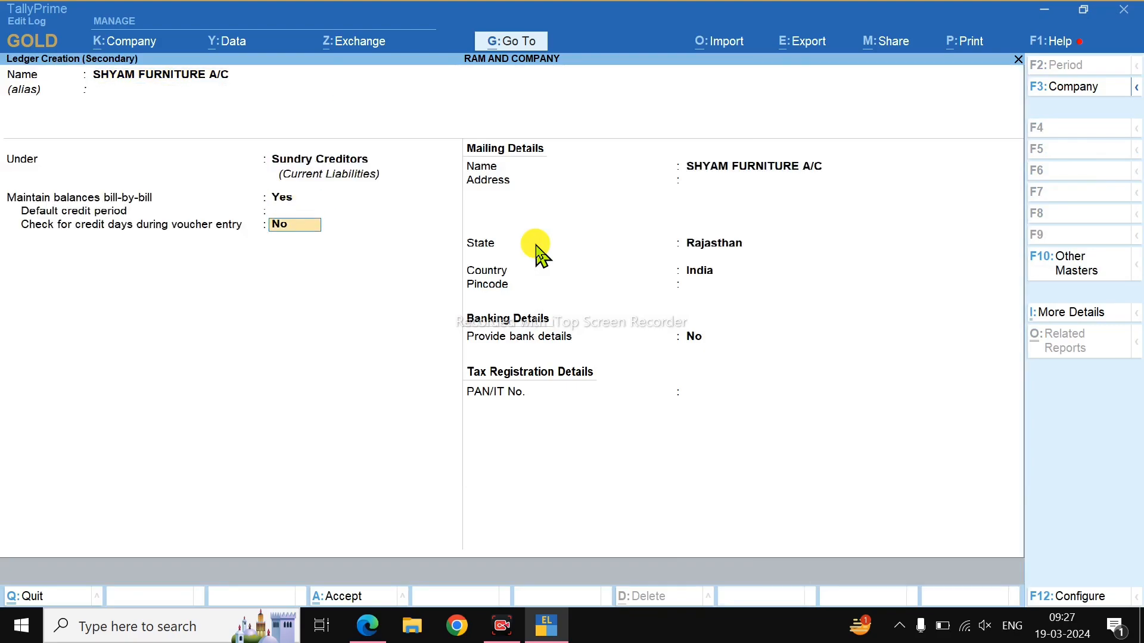
{"action": "key", "text": "ctrl+a"}
{"action": "key", "text": "ctrl+a"}
{"action": "key", "text": "ctrl+a"}
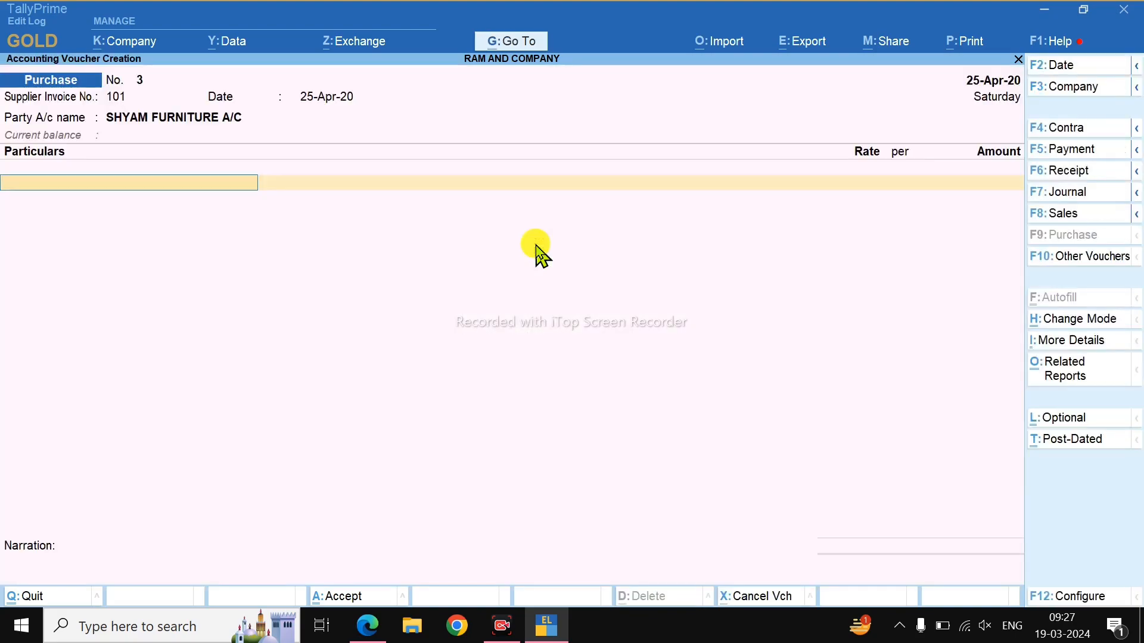
{"action": "key", "text": "alt+Tab"}
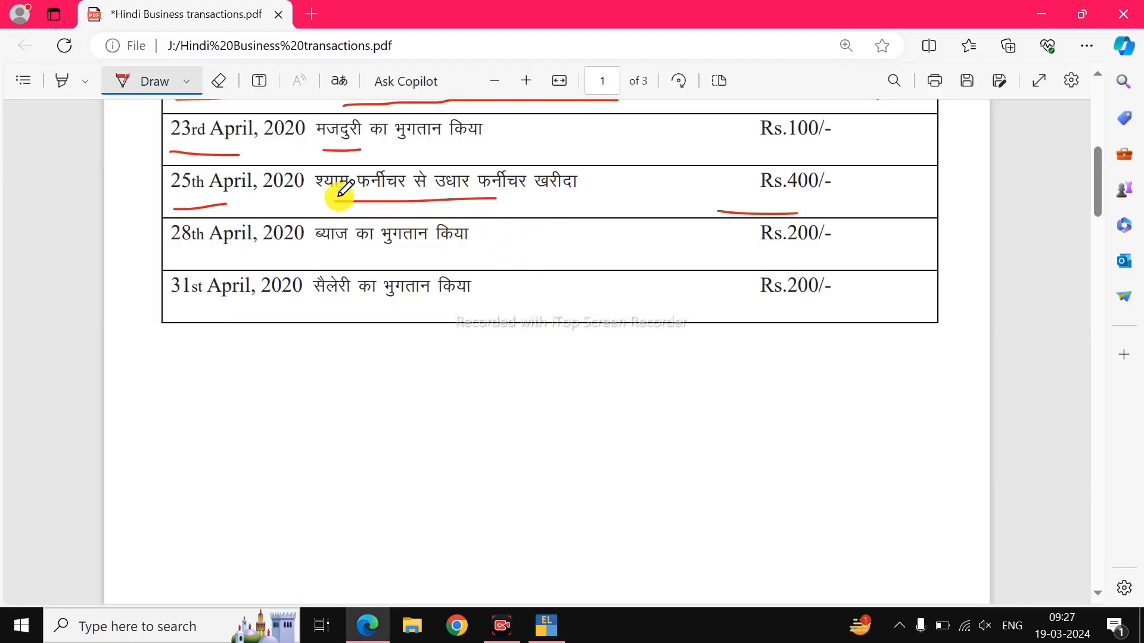
{"action": "key", "text": "alt+Tab"}
Enter 400 as the purchase amount on the PURCHASE A/C line.
{"action": "type", "text": "PUR"}
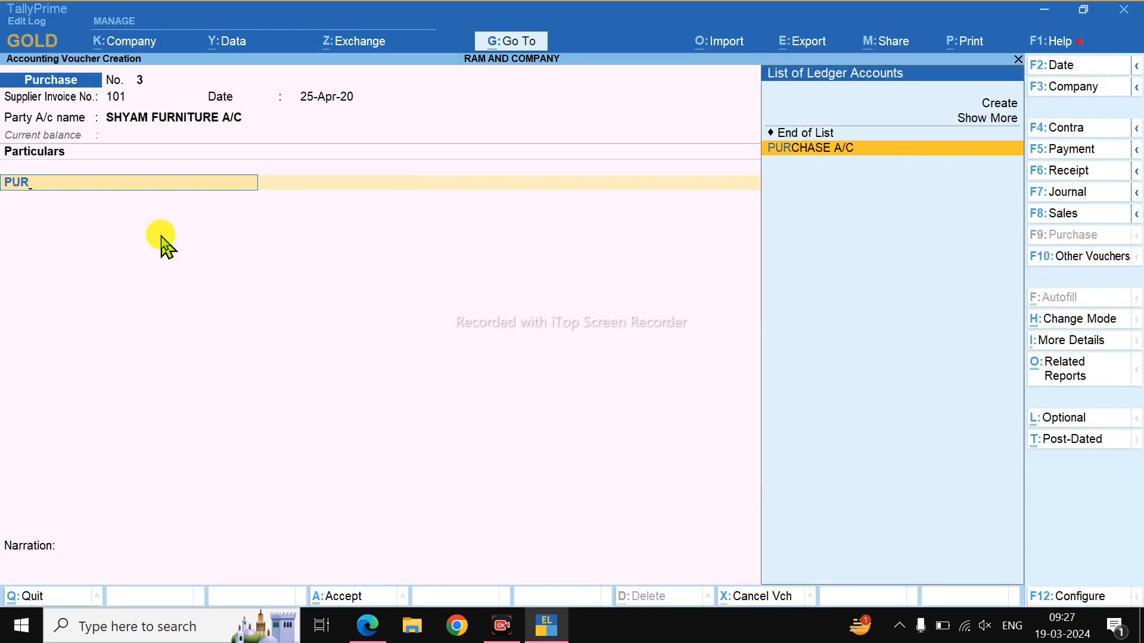
{"action": "key", "text": "Return"}
{"action": "key", "text": "BackSpace"}
{"action": "key", "text": "Return"}
{"action": "key", "text": "alt+Tab"}
{"action": "key", "text": "alt+Tab"}
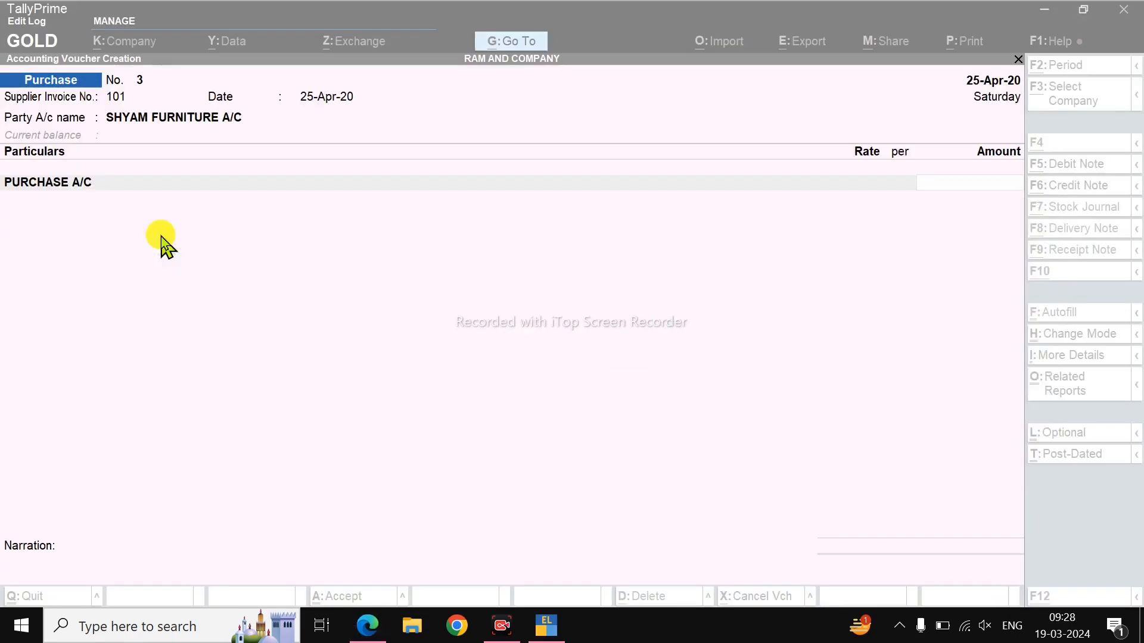
{"action": "type", "text": "400"}
{"action": "key", "text": "Return"}
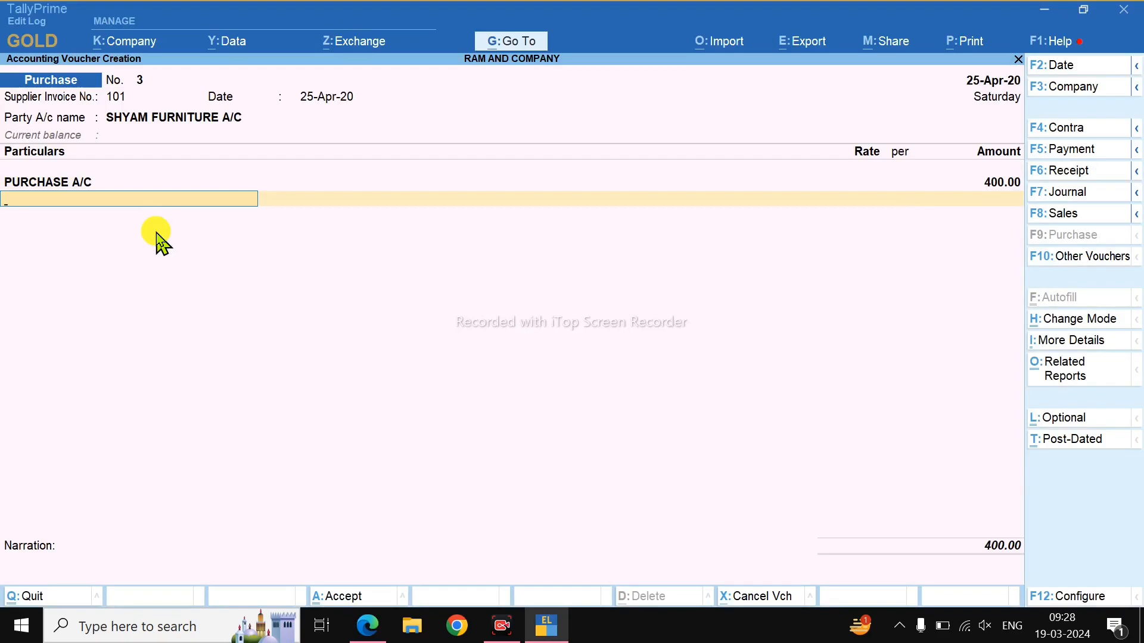
Replace that line with a new FURNITURE A/C ledger under Fixed Assets.
{"action": "key", "text": "BackSpace"}
{"action": "key", "text": "BackSpace"}
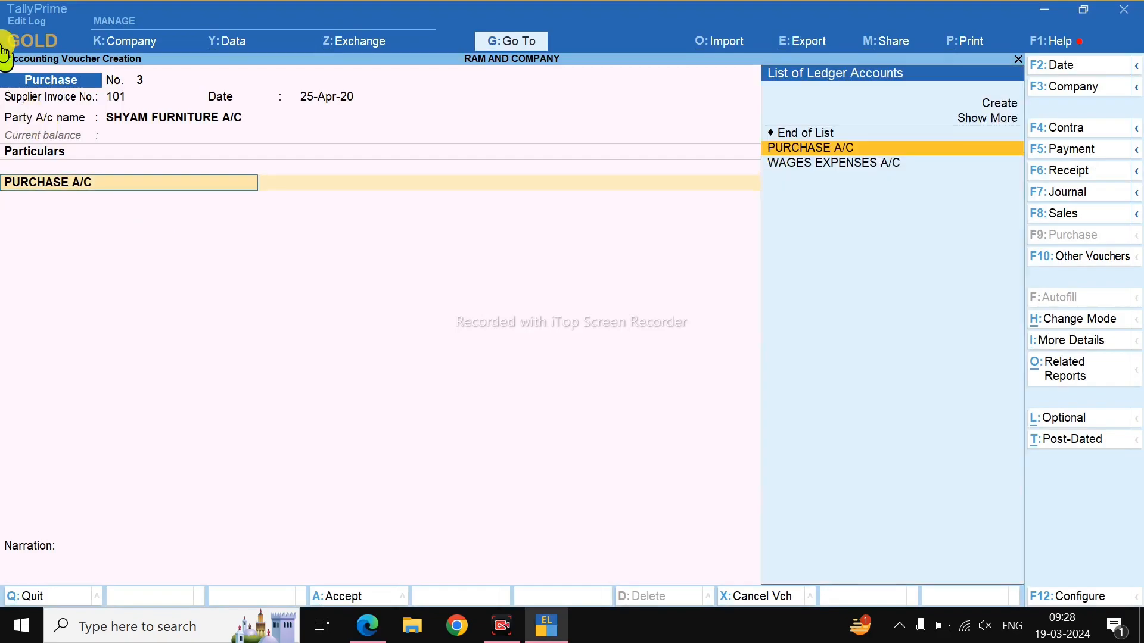
{"action": "key", "text": "Up"}
{"action": "key", "text": "Up"}
{"action": "key", "text": "Up"}
{"action": "key", "text": "Return"}
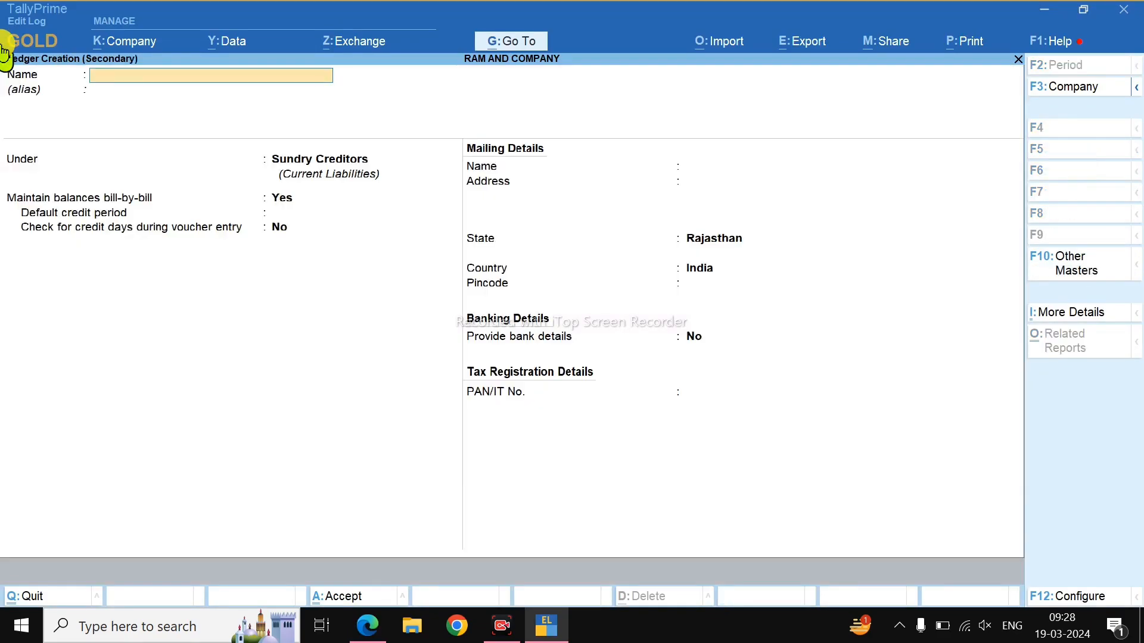
{"action": "key", "text": "alt+Tab"}
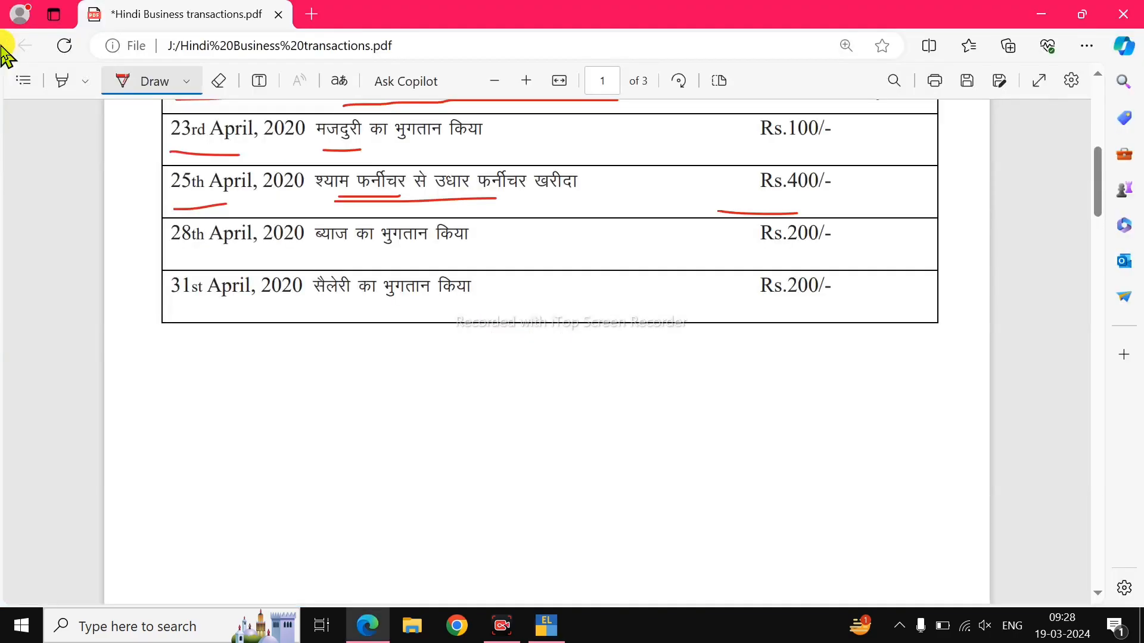
{"action": "key", "text": "alt+Tab"}
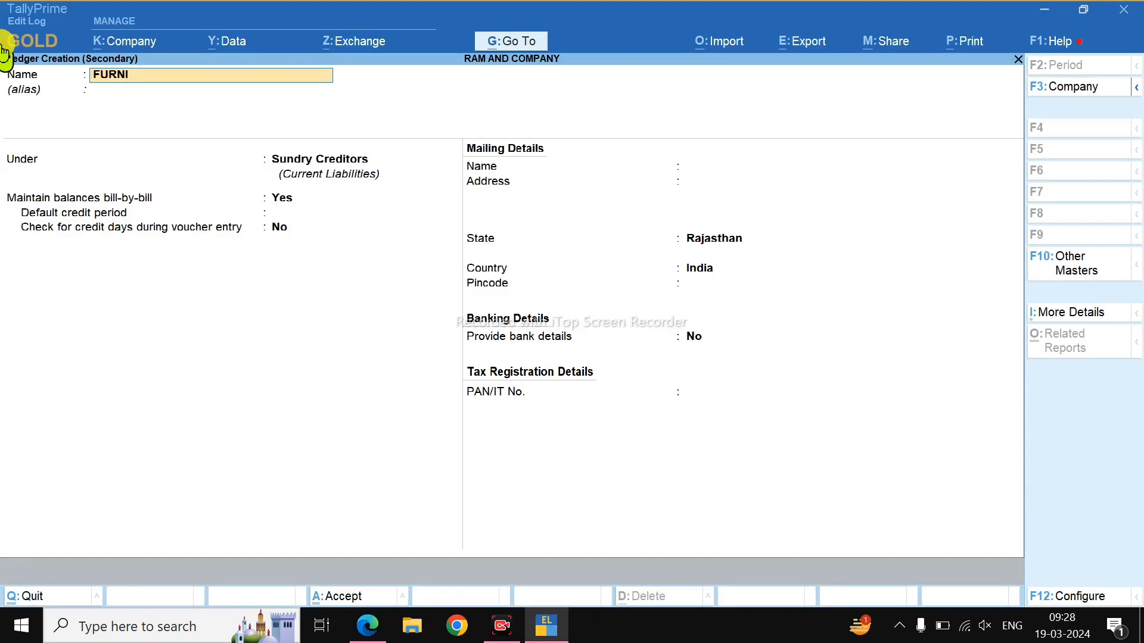
{"action": "key", "text": "Return"}
{"action": "type", "text": "F"}
{"action": "key", "text": "Return"}
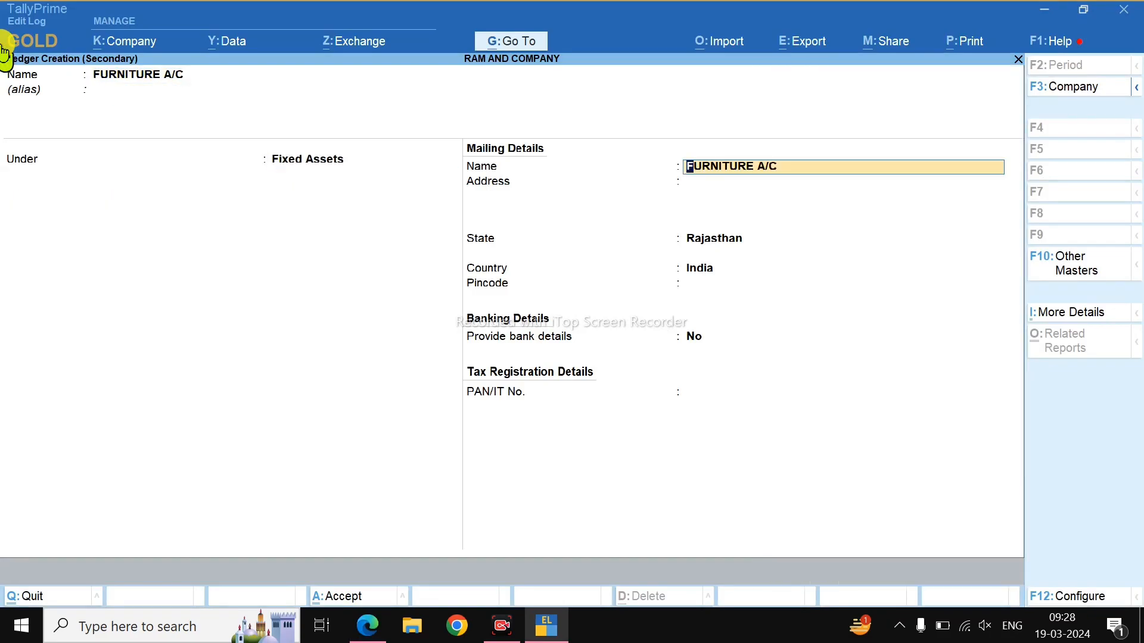
{"action": "key", "text": "Return"}
{"action": "key", "text": "Return"}
{"action": "key", "text": "Return"}
{"action": "key", "text": "Return"}
{"action": "key", "text": "Return"}
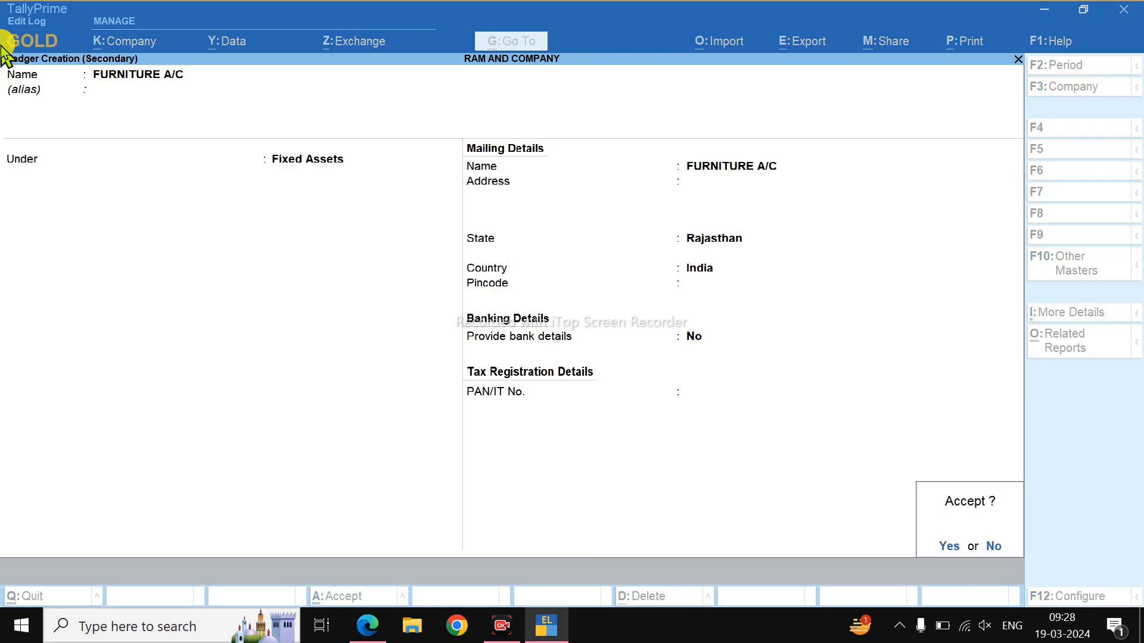
{"action": "key", "text": "Return"}
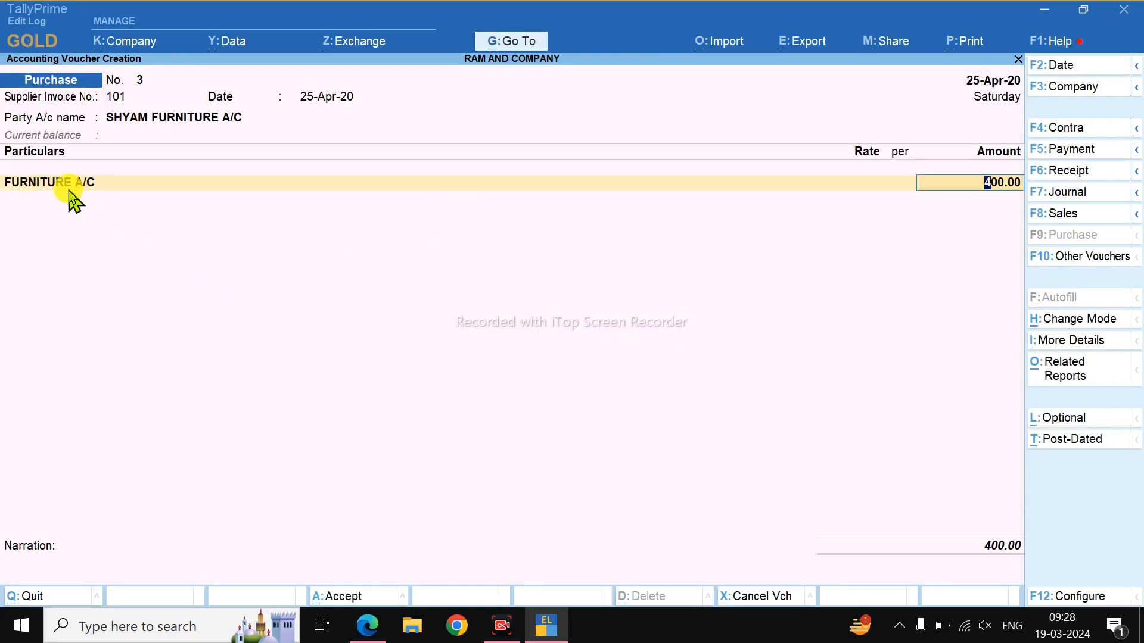
Record bill reference 101 for 400 on credit and save Purchase No. 3.
{"action": "key", "text": "Return"}
{"action": "key", "text": "Return"}
{"action": "key", "text": "Return"}
{"action": "key", "text": "Return"}
{"action": "key", "text": "Return"}
{"action": "key", "text": "Return"}
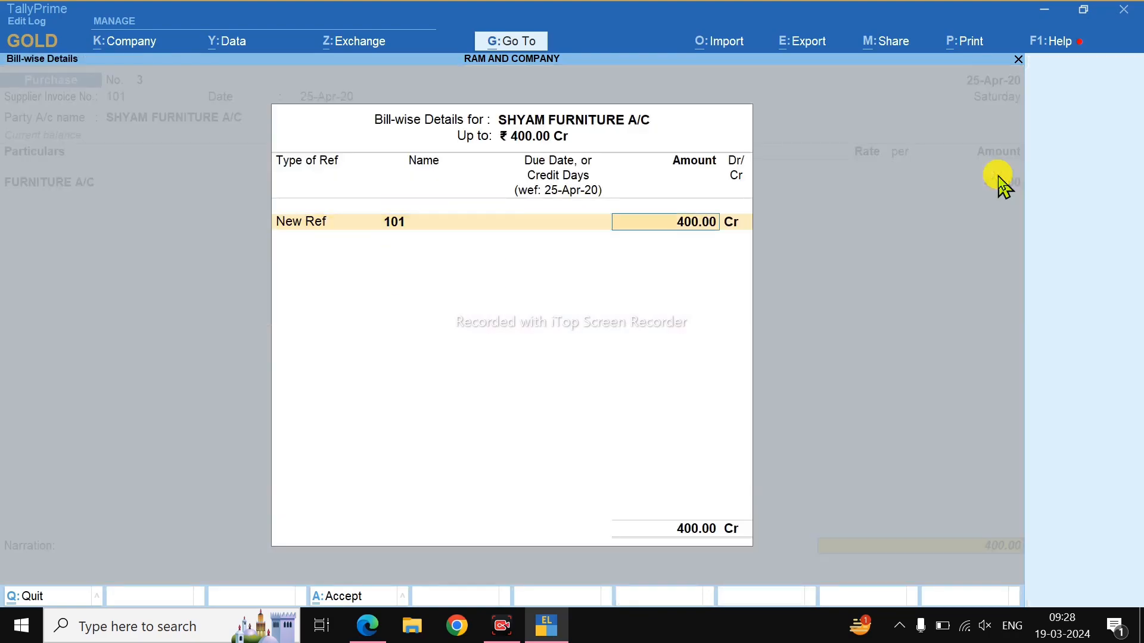
{"action": "key", "text": "Return"}
{"action": "key", "text": "Return"}
{"action": "key", "text": "Return"}
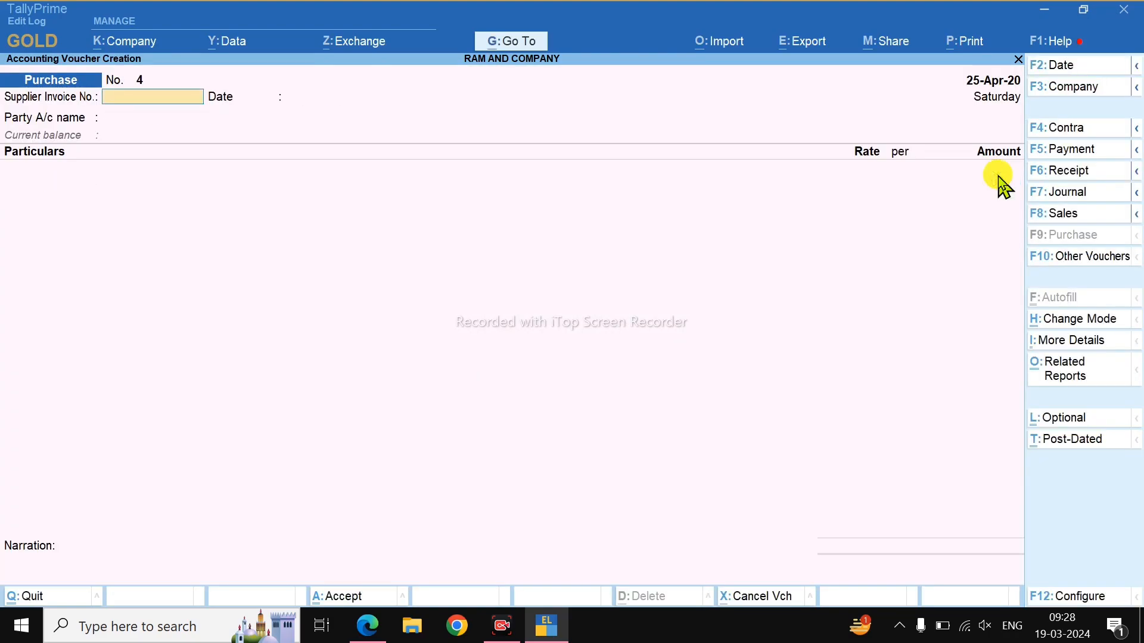
{"action": "key", "text": "alt+Tab"}
Underline and tick the 28th April interest transaction in the PDF.
{"action": "left_click_drag", "start_coordinate": [297, 259], "coordinate": [449, 250]}
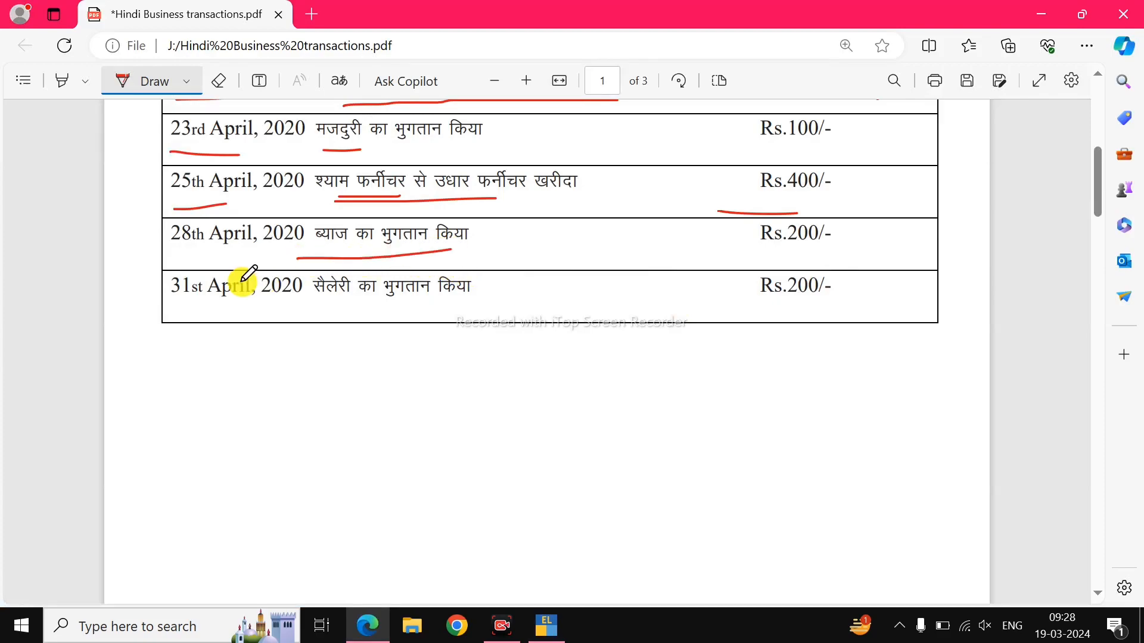
{"action": "left_click_drag", "start_coordinate": [169, 258], "coordinate": [220, 254]}
{"action": "left_click_drag", "start_coordinate": [480, 237], "coordinate": [499, 225]}
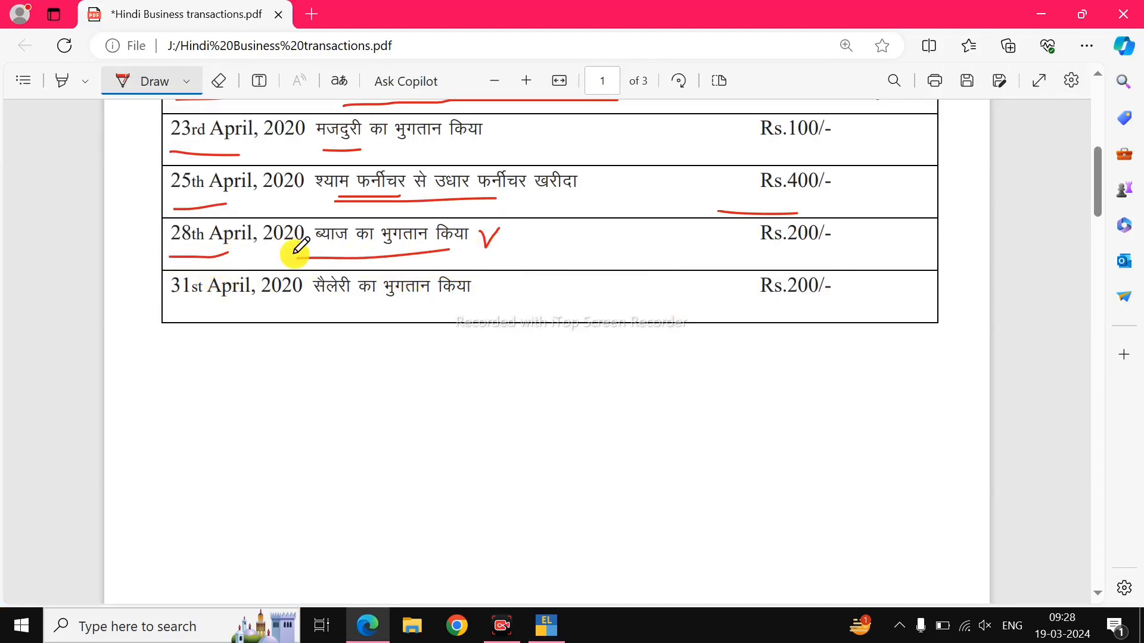
{"action": "key", "text": "alt+Tab"}
Start a Payment voucher dated 28-Apr-20.
{"action": "key", "text": "F2"}
{"action": "type", "text": "28"}
{"action": "key", "text": "Return"}
{"action": "key", "text": "F5"}
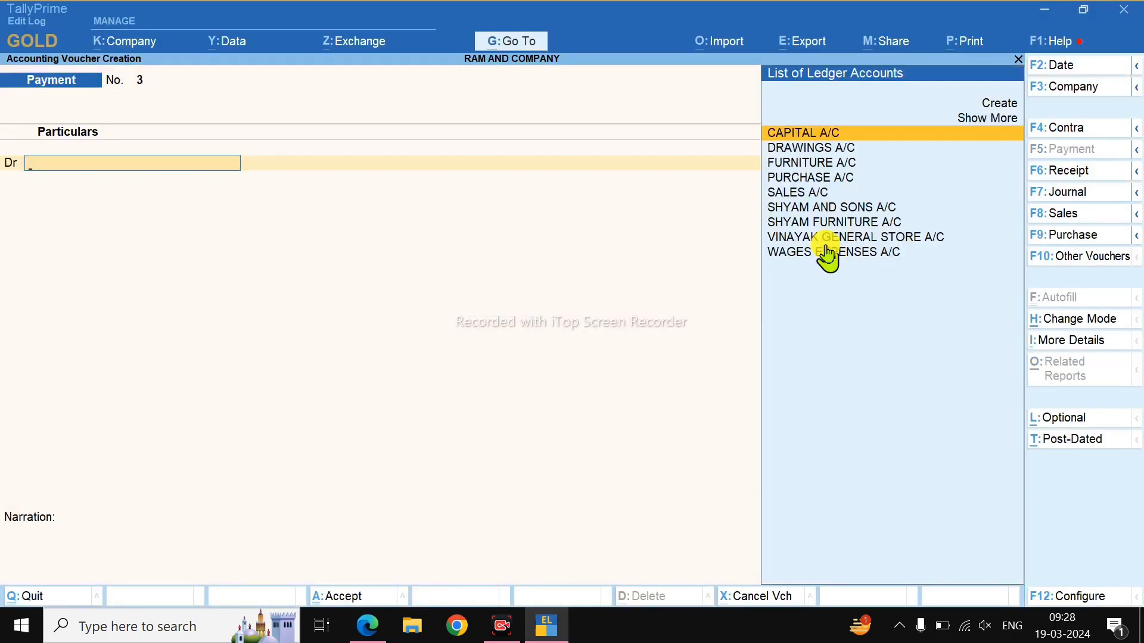
Create an INTEREST PAID A/C ledger under Indirect Expenses.
{"action": "key", "text": "Up"}
{"action": "key", "text": "Up"}
{"action": "key", "text": "Return"}
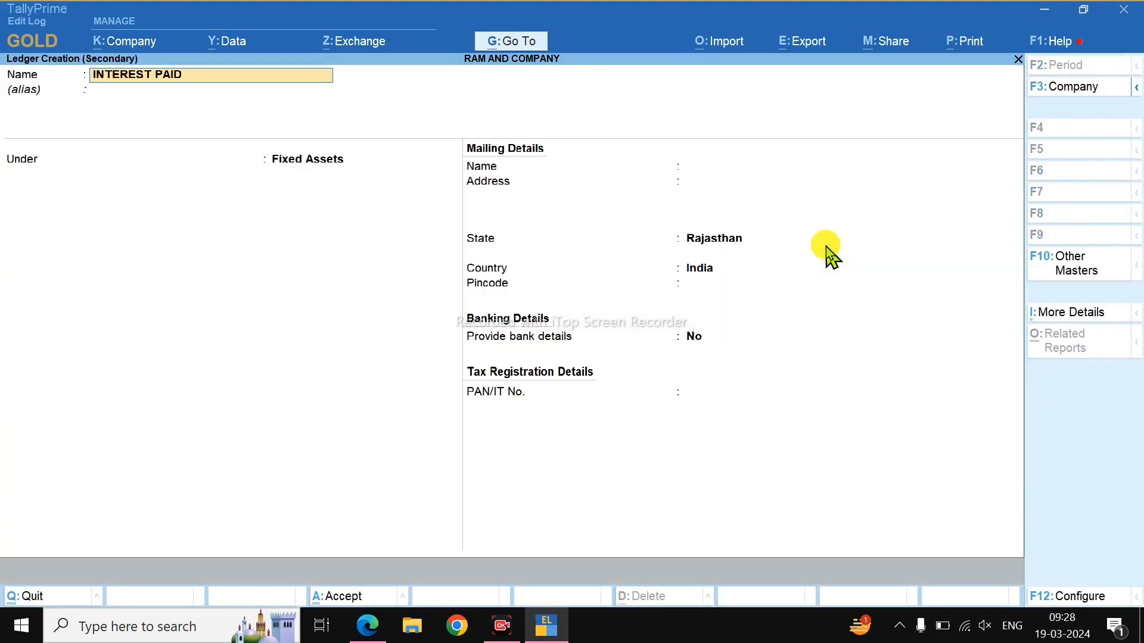
{"action": "key", "text": "Return"}
{"action": "type", "text": "IND"}
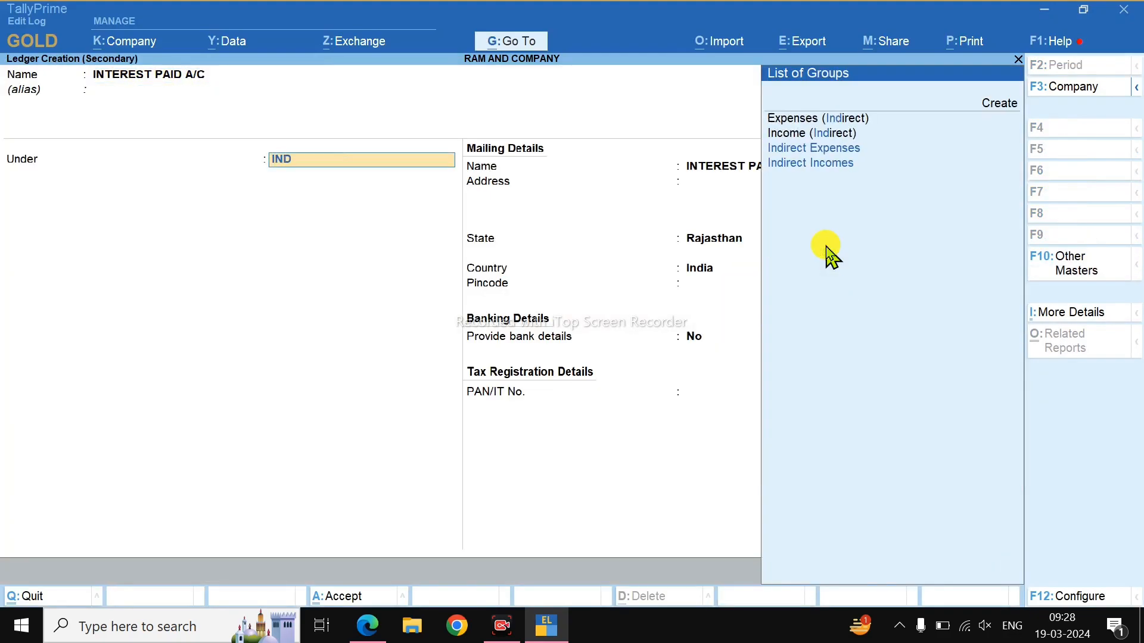
{"action": "key", "text": "Return"}
{"action": "key", "text": "Return"}
{"action": "key", "text": "Return"}
{"action": "key", "text": "Return"}
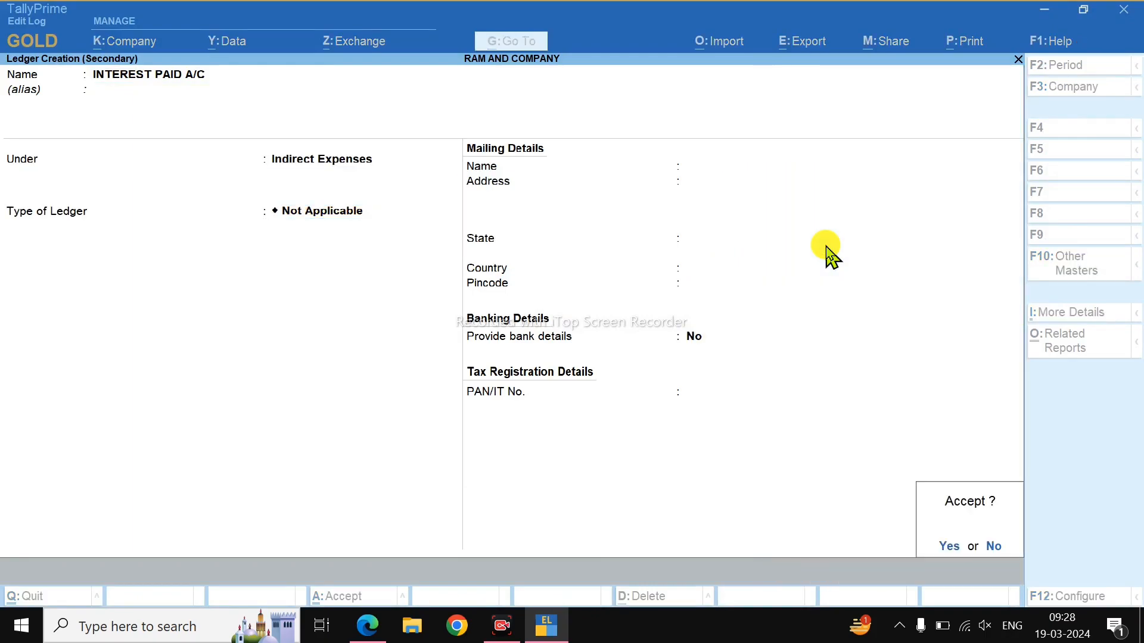
Debit INTEREST PAID A/C 200 and credit Cash.
{"action": "key", "text": "alt+Tab"}
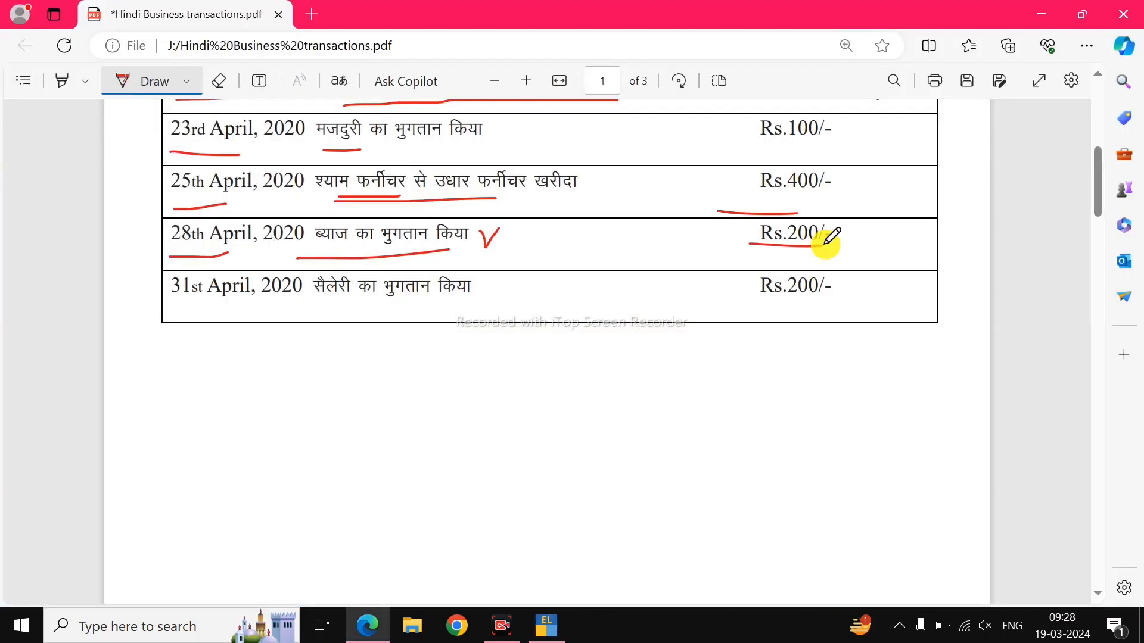
{"action": "key", "text": "alt+Tab"}
{"action": "type", "text": "200"}
{"action": "key", "text": "Return"}
{"action": "key", "text": "Down"}
{"action": "key", "text": "Down"}
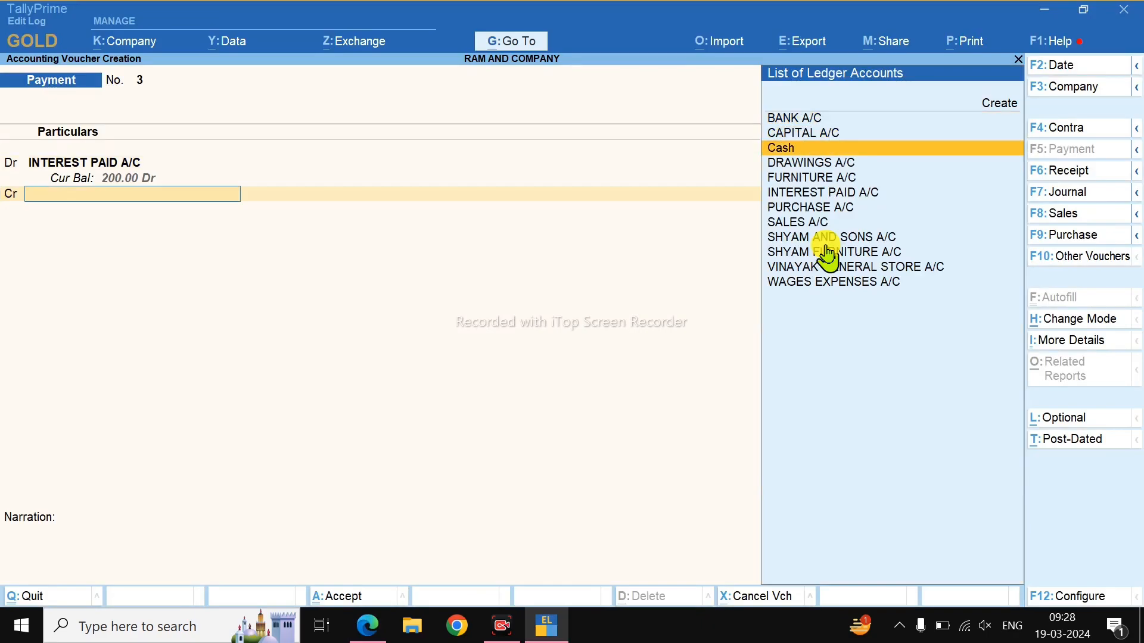
{"action": "key", "text": "Return"}
{"action": "key", "text": "Return"}
{"action": "key", "text": "Return"}
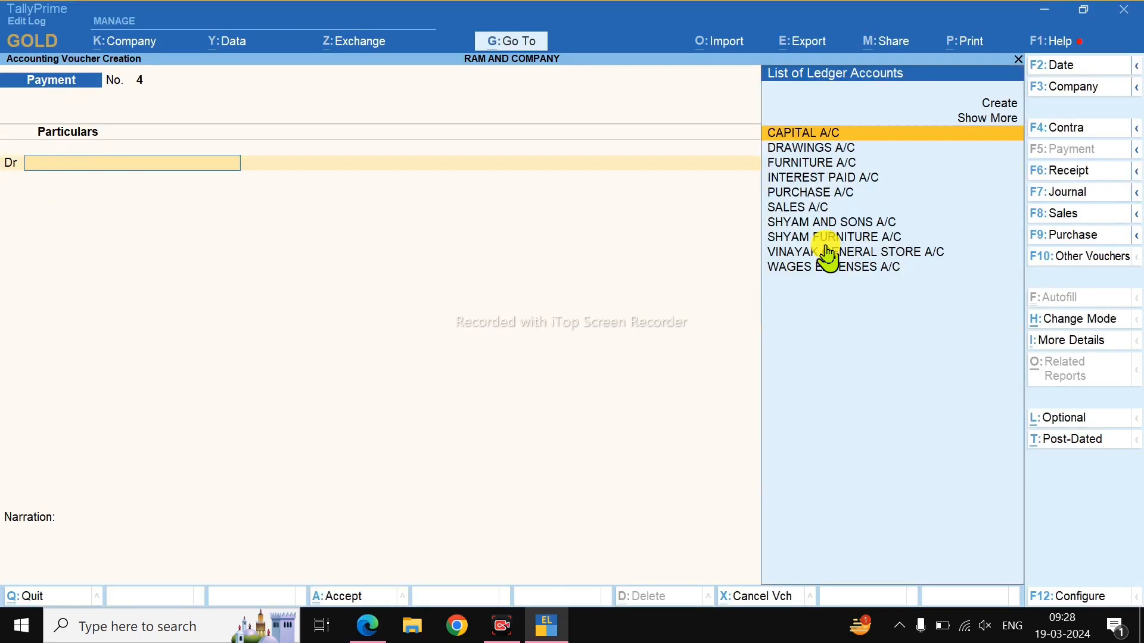
In the PDF, underline the 31st April salary row's date, description and Rs.200/- amount, and tick it off.
{"action": "key", "text": "alt+Tab"}
{"action": "left_click_drag", "start_coordinate": [303, 309], "coordinate": [443, 310]}
{"action": "left_click_drag", "start_coordinate": [560, 290], "coordinate": [664, 259]}
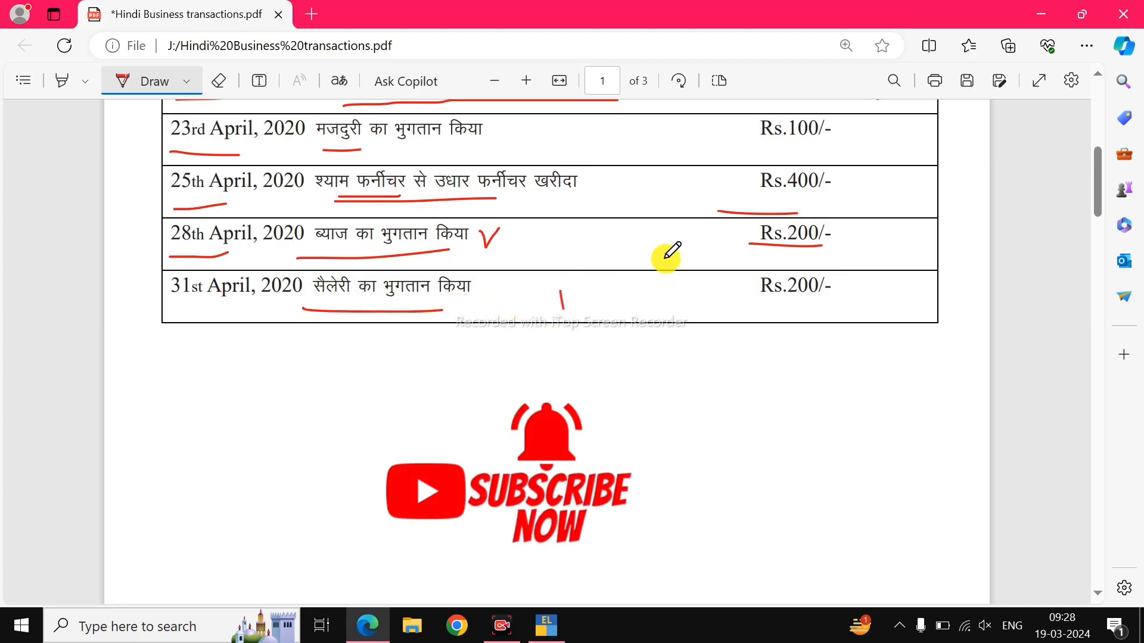
{"action": "left_click_drag", "start_coordinate": [178, 320], "coordinate": [267, 317]}
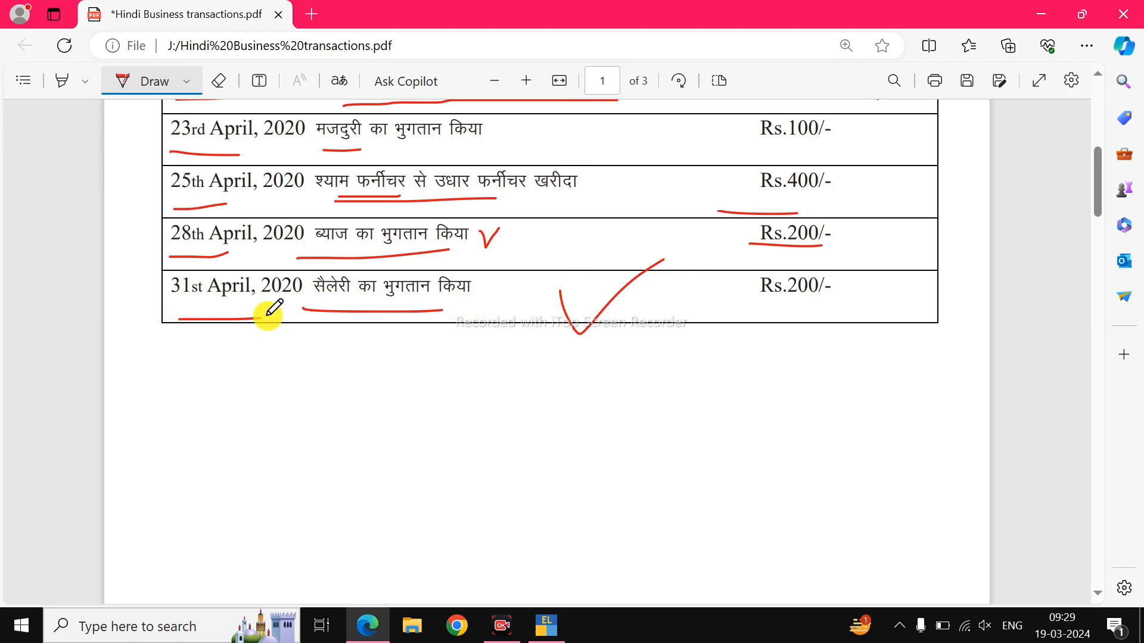
{"action": "left_click_drag", "start_coordinate": [682, 308], "coordinate": [801, 309]}
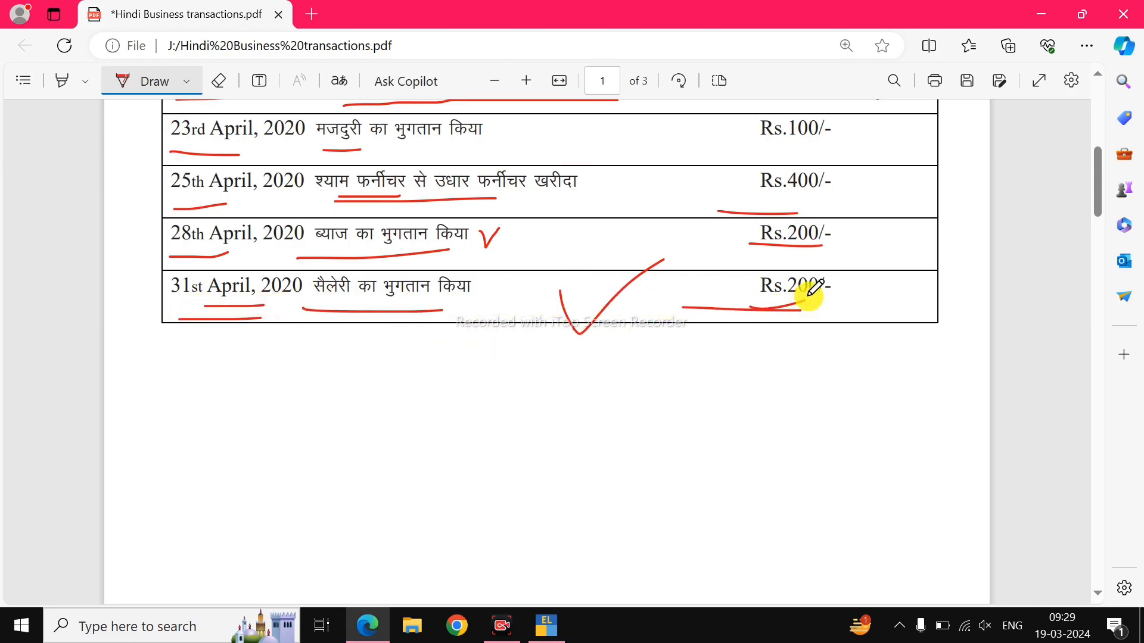
Change the payment voucher date to 30-May-20.
{"action": "key", "text": "alt+Tab"}
{"action": "key", "text": "F2"}
{"action": "type", "text": "3"}
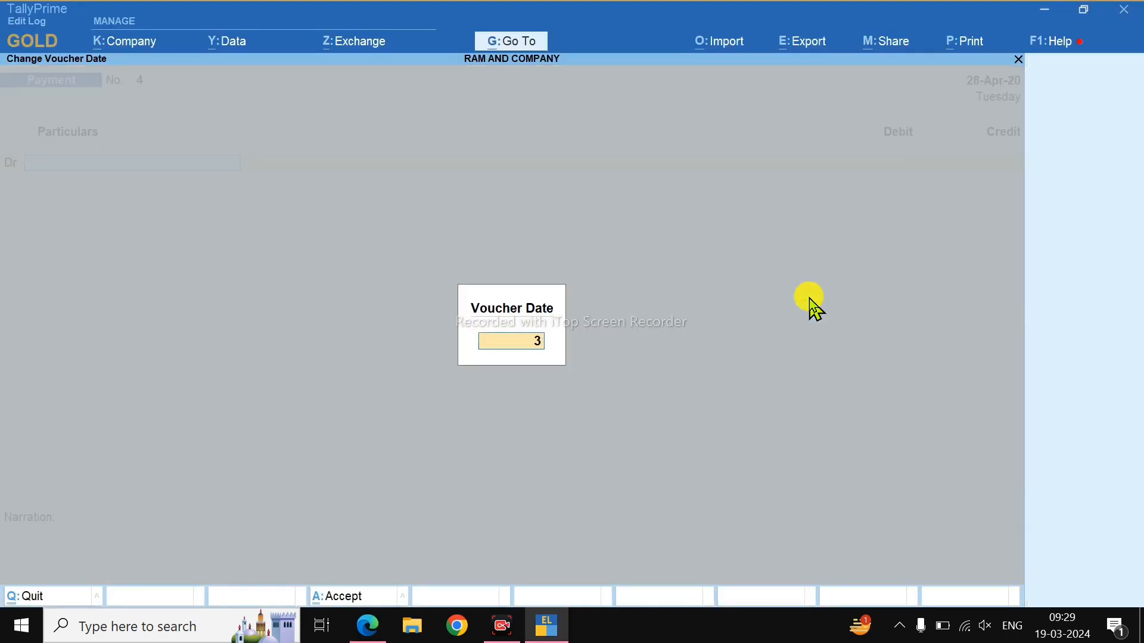
{"action": "key", "text": "Return"}
{"action": "key", "text": "alt+Tab"}
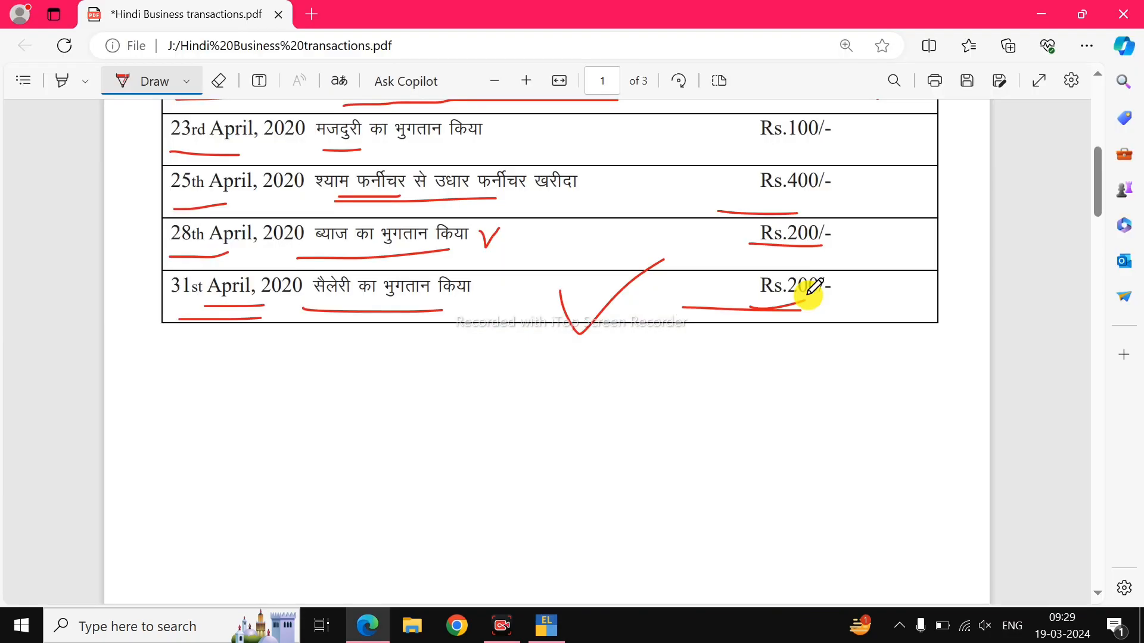
{"action": "key", "text": "alt+Tab"}
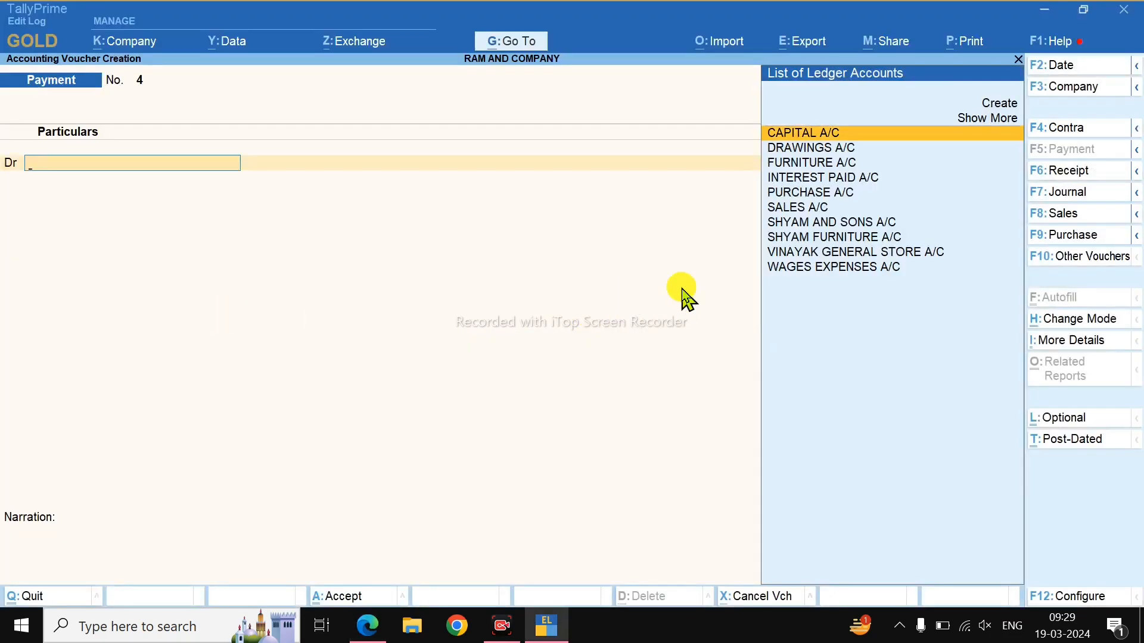
{"action": "key", "text": "F2"}
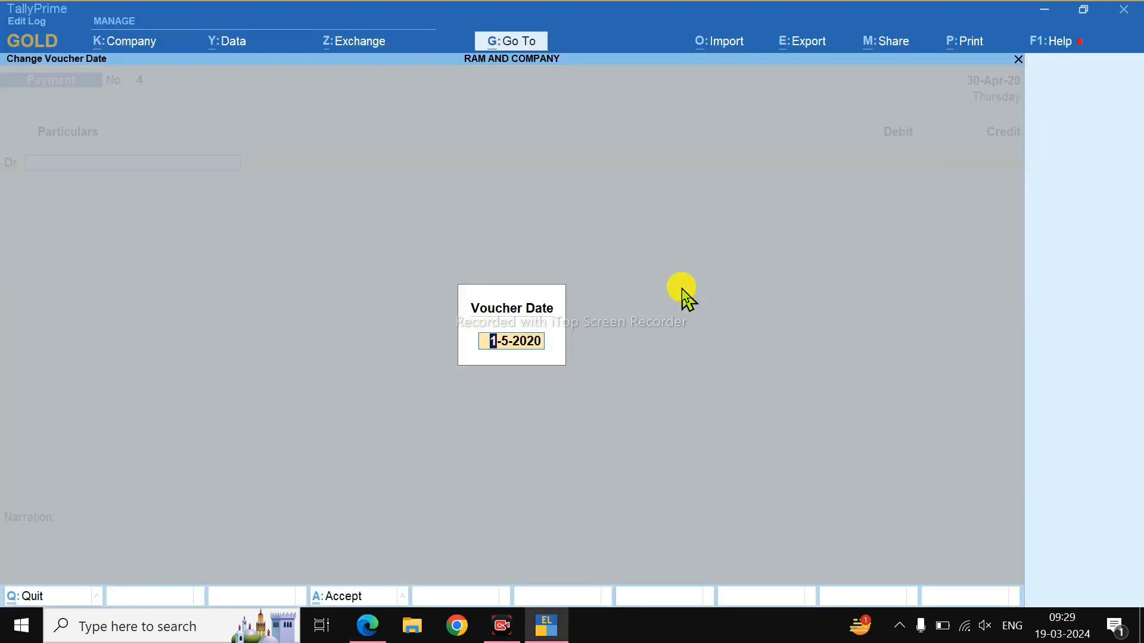
{"action": "key", "text": "Return"}
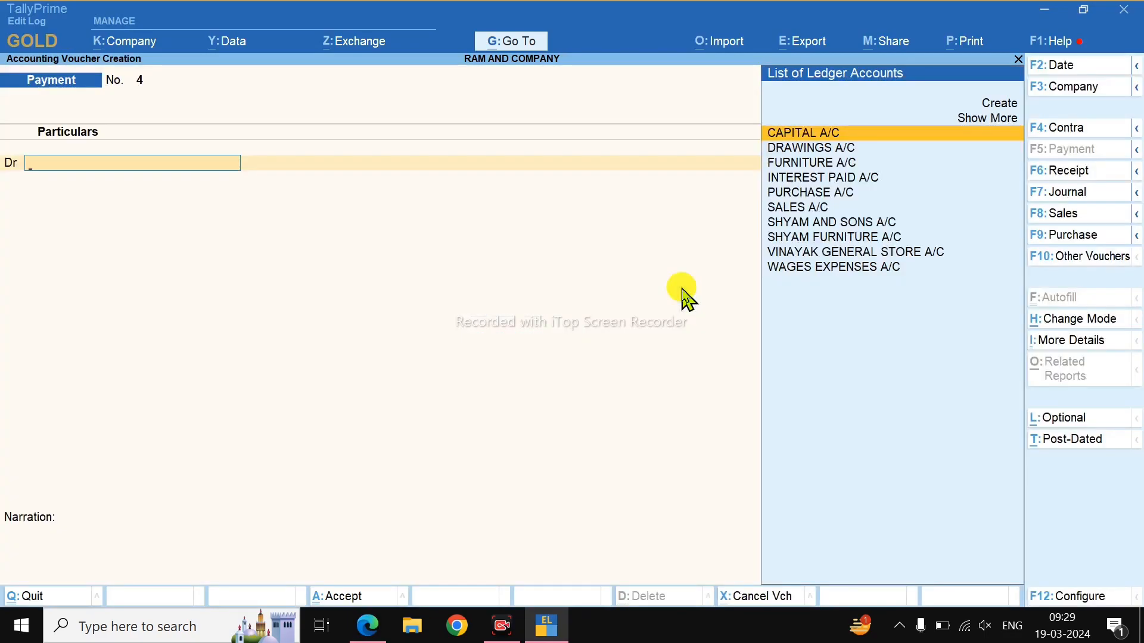
Create the ledger SALRY EXPENSES A/s under Indirect Expenses.
{"action": "key", "text": "Up"}
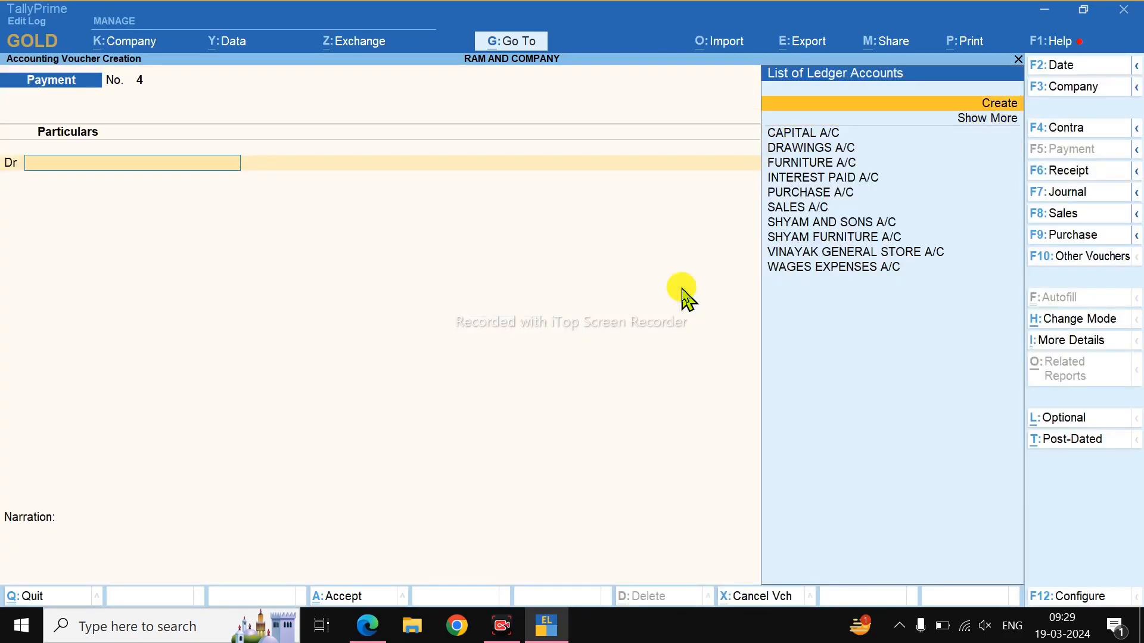
{"action": "key", "text": "Return"}
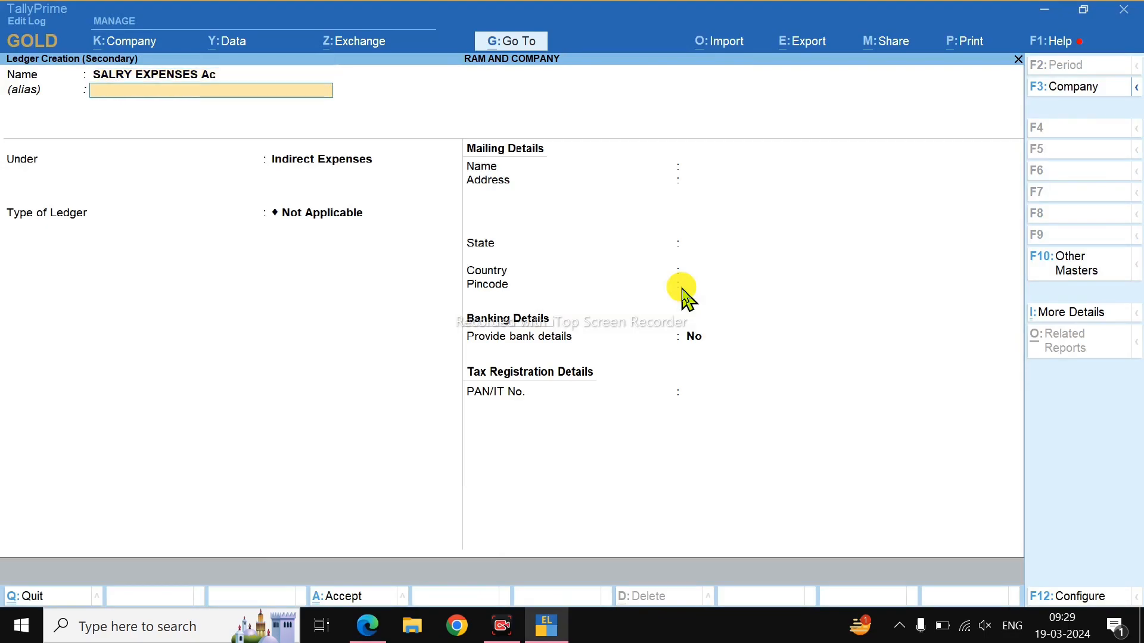
{"action": "key", "text": "BackSpace"}
{"action": "type", "text": "/s"}
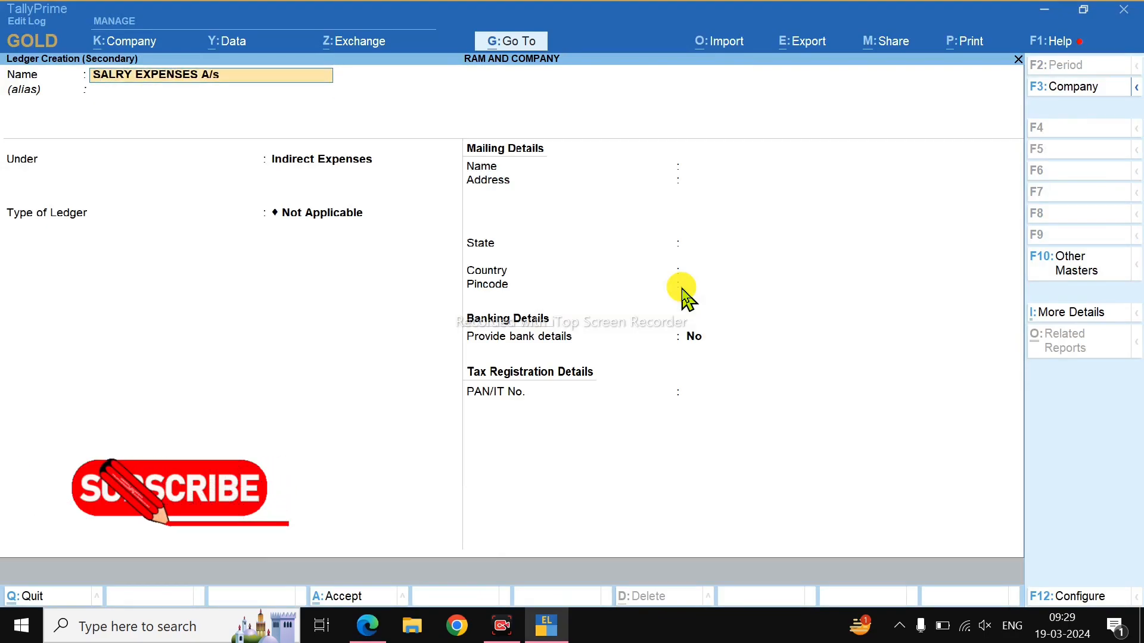
{"action": "key", "text": "Return"}
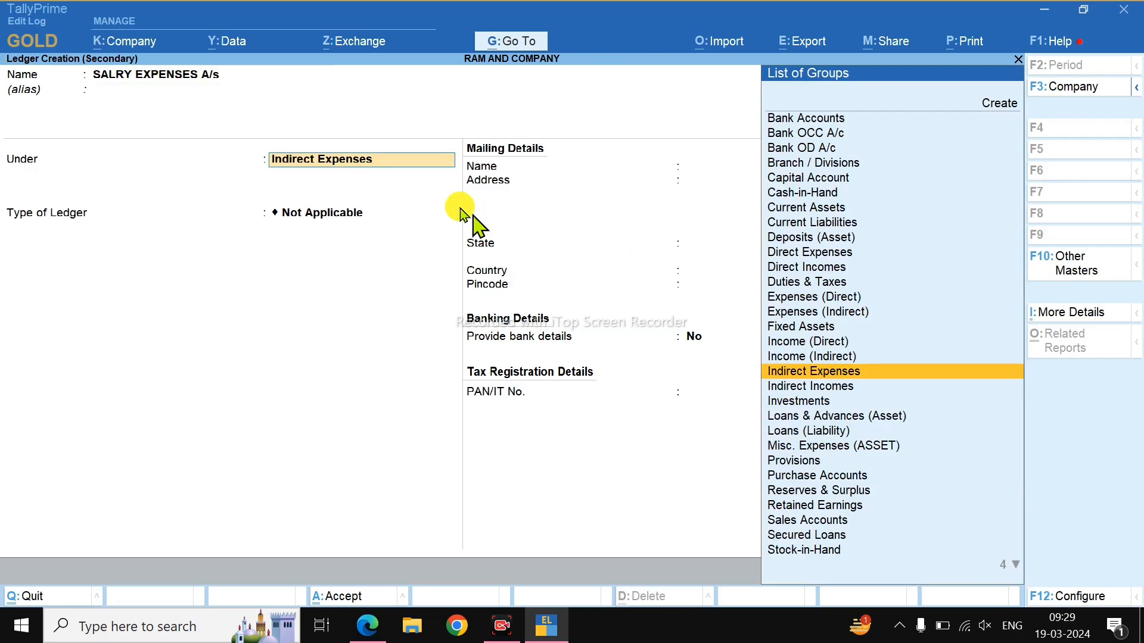
{"action": "key", "text": "Return"}
{"action": "key", "text": "Return"}
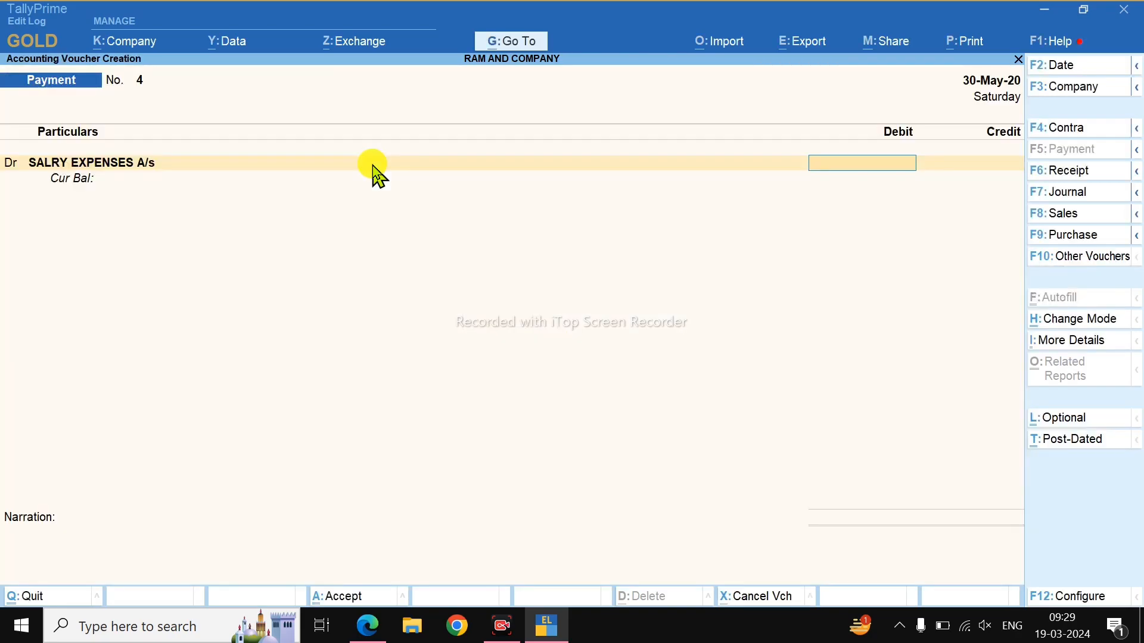
{"action": "key", "text": "alt+Tab"}
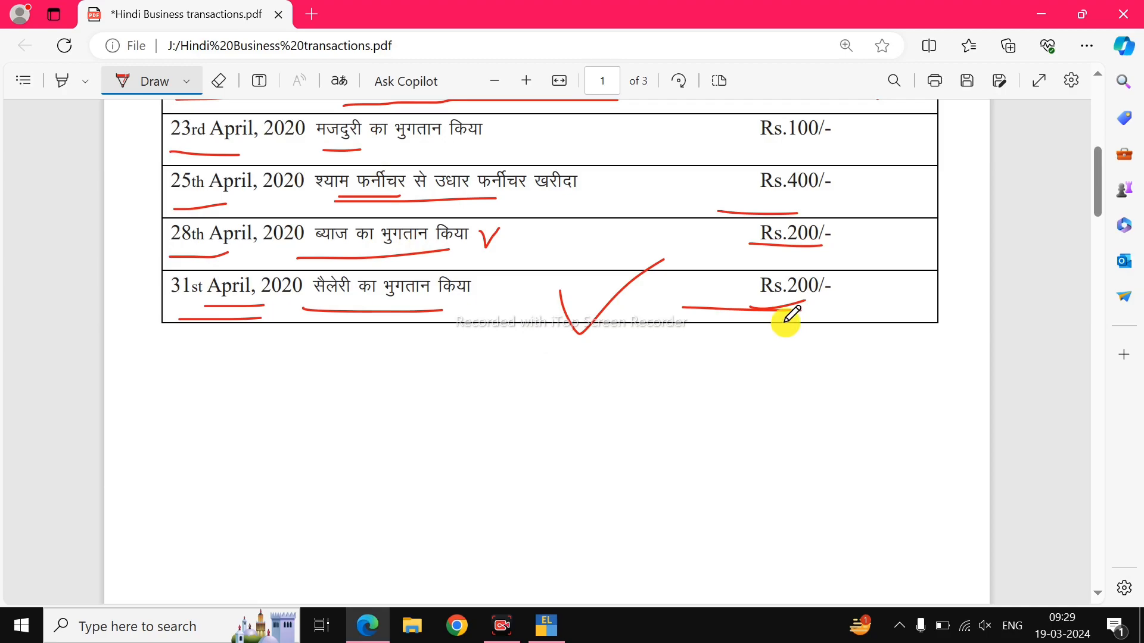
{"action": "key", "text": "alt+Tab"}
Debit SALRY EXPENSES A/s 200, credit Cash 200.00, and save Payment No. 4.
{"action": "key", "text": "Return"}
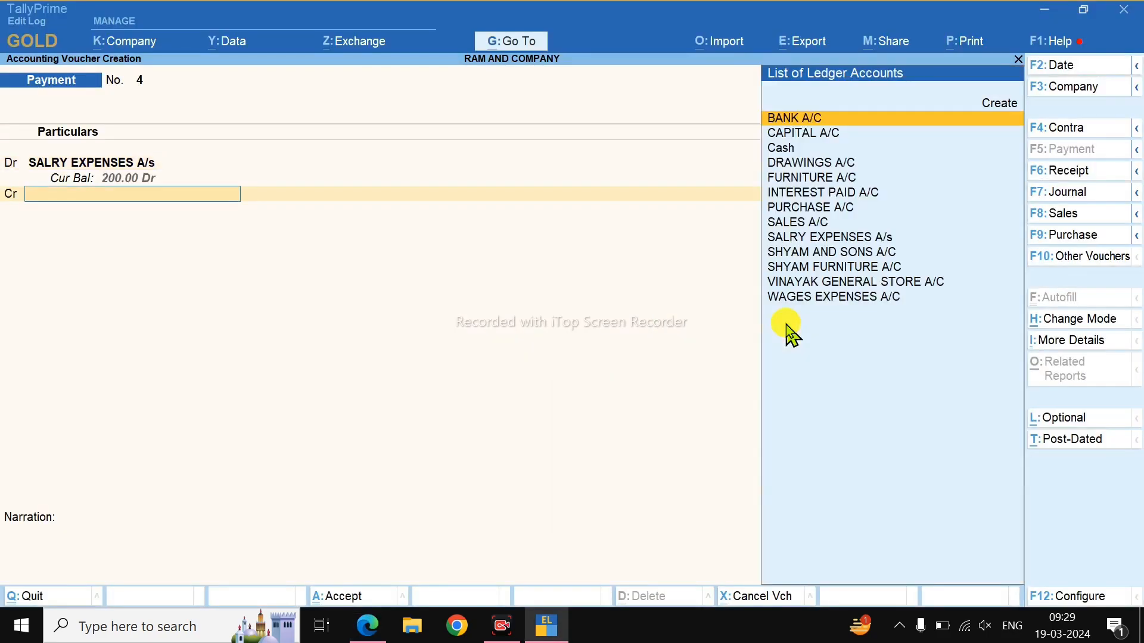
{"action": "key", "text": "Down"}
{"action": "key", "text": "Down"}
{"action": "key", "text": "Return"}
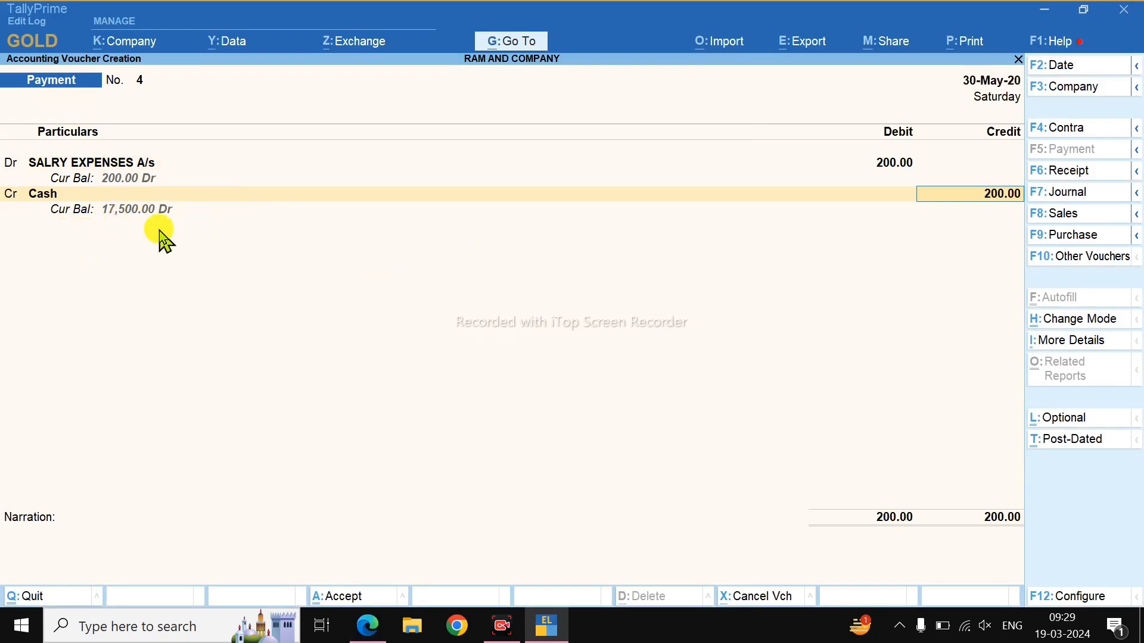
{"action": "key", "text": "Return"}
{"action": "key", "text": "Return"}
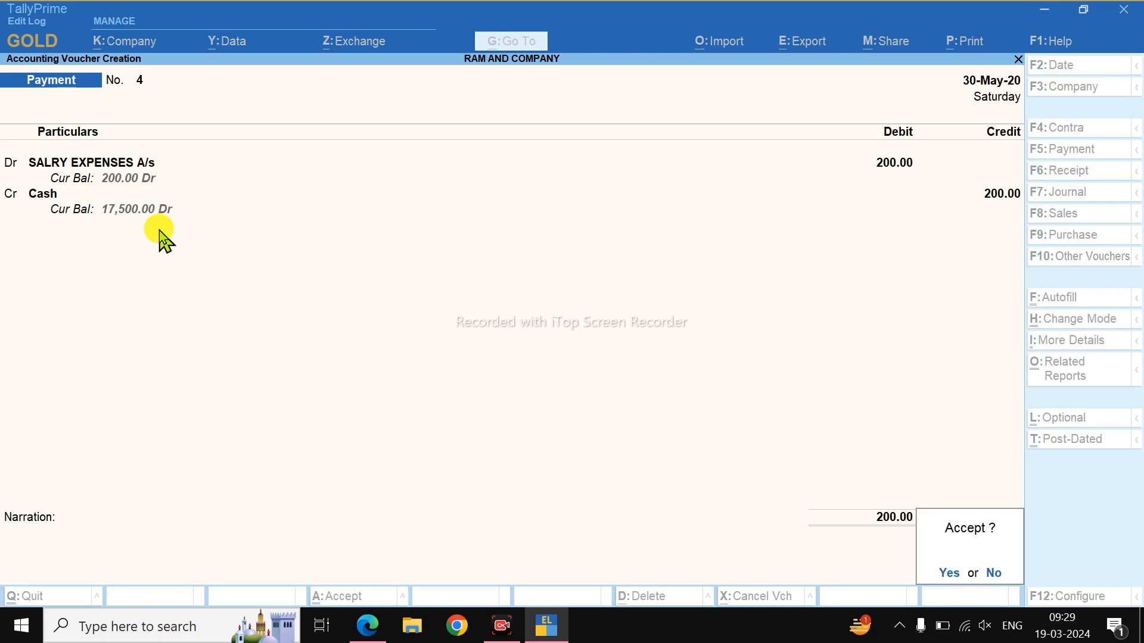
{"action": "key", "text": "Return"}
{"action": "key", "text": "alt+Tab"}
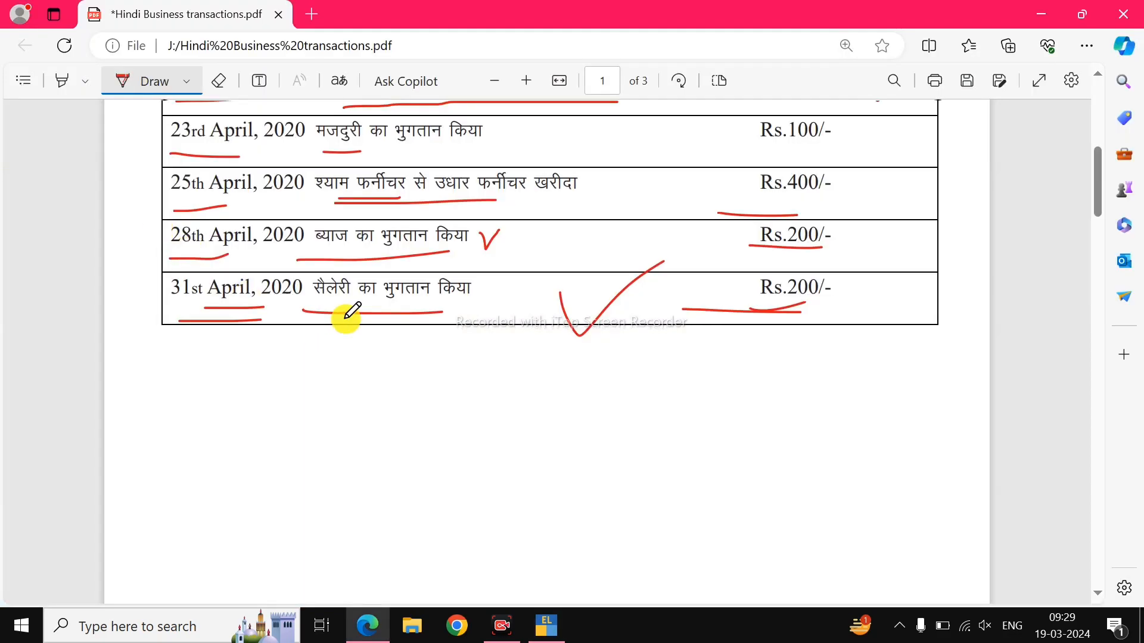
Underline the 1st April 2020 row's date and the word बिजनेस, and tick the row.
{"action": "scroll", "coordinate": [346, 311], "scroll_direction": "up", "scroll_amount": 8}
{"action": "scroll", "coordinate": [347, 276], "scroll_direction": "down", "scroll_amount": 5}
{"action": "scroll", "coordinate": [381, 271], "scroll_direction": "down", "scroll_amount": 3}
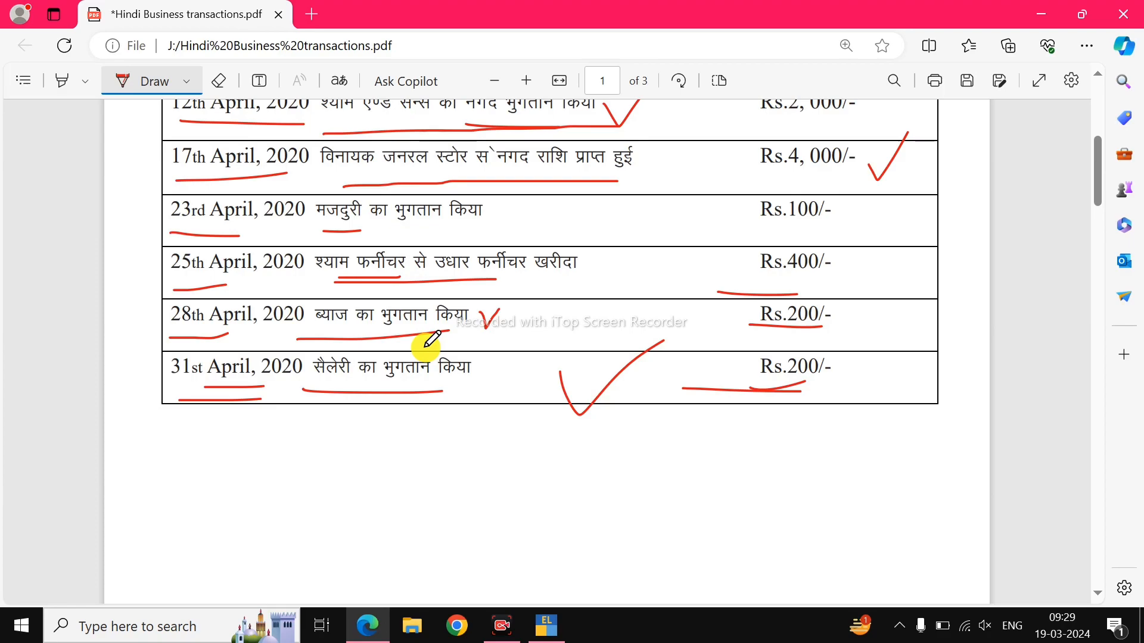
{"action": "key", "text": "alt+Tab"}
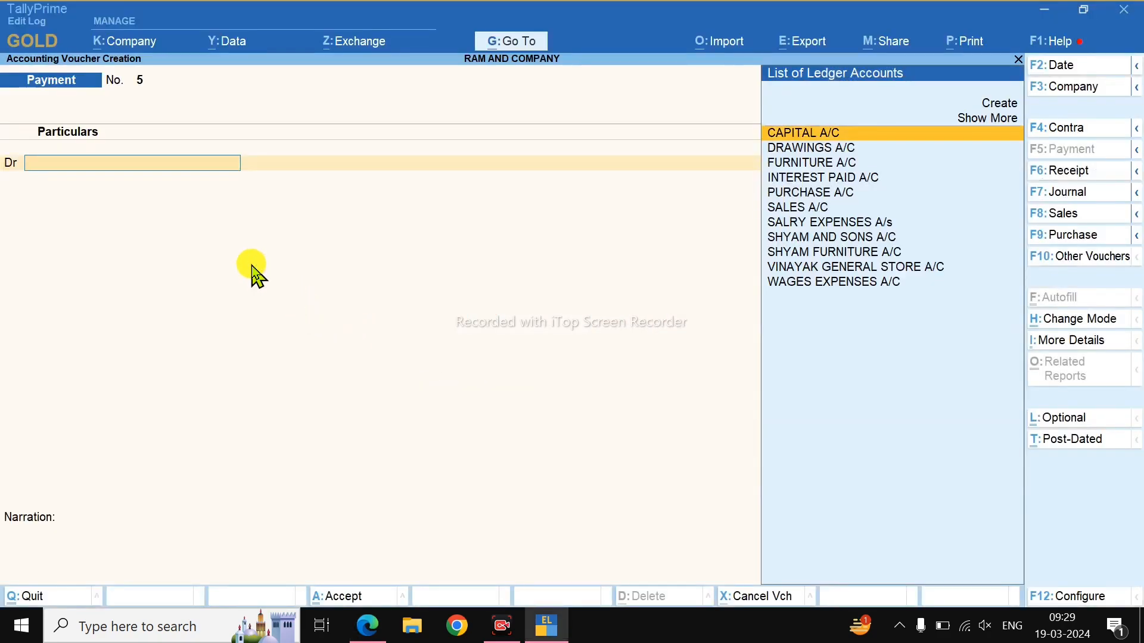
{"action": "key", "text": "alt+Tab"}
{"action": "scroll", "coordinate": [327, 280], "scroll_direction": "up", "scroll_amount": 8}
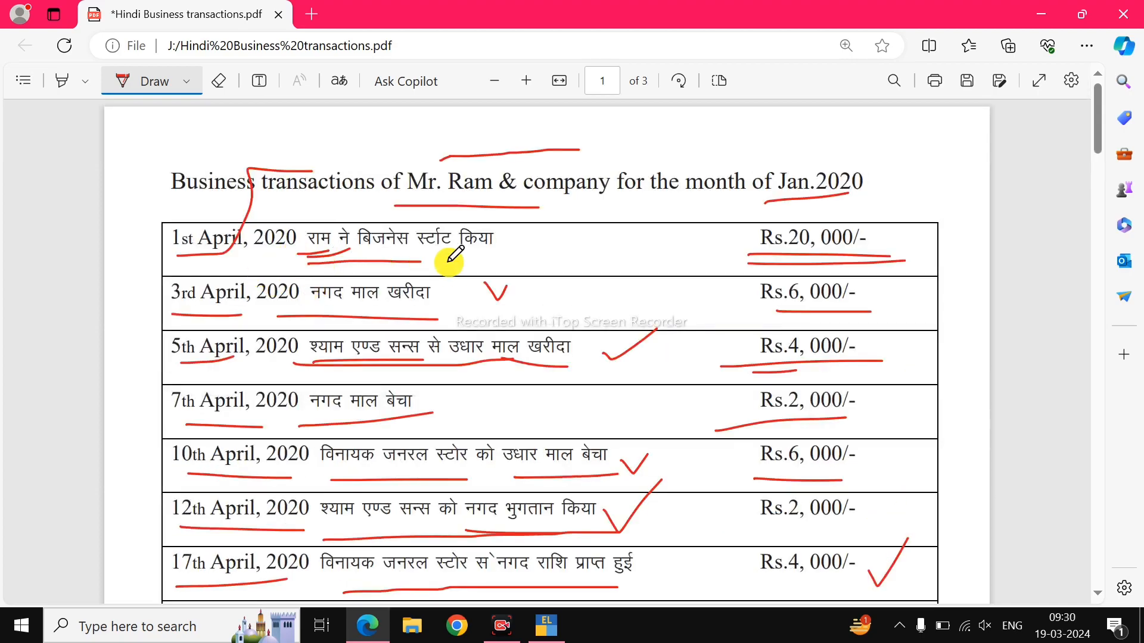
{"action": "left_click_drag", "start_coordinate": [171, 270], "coordinate": [257, 274]}
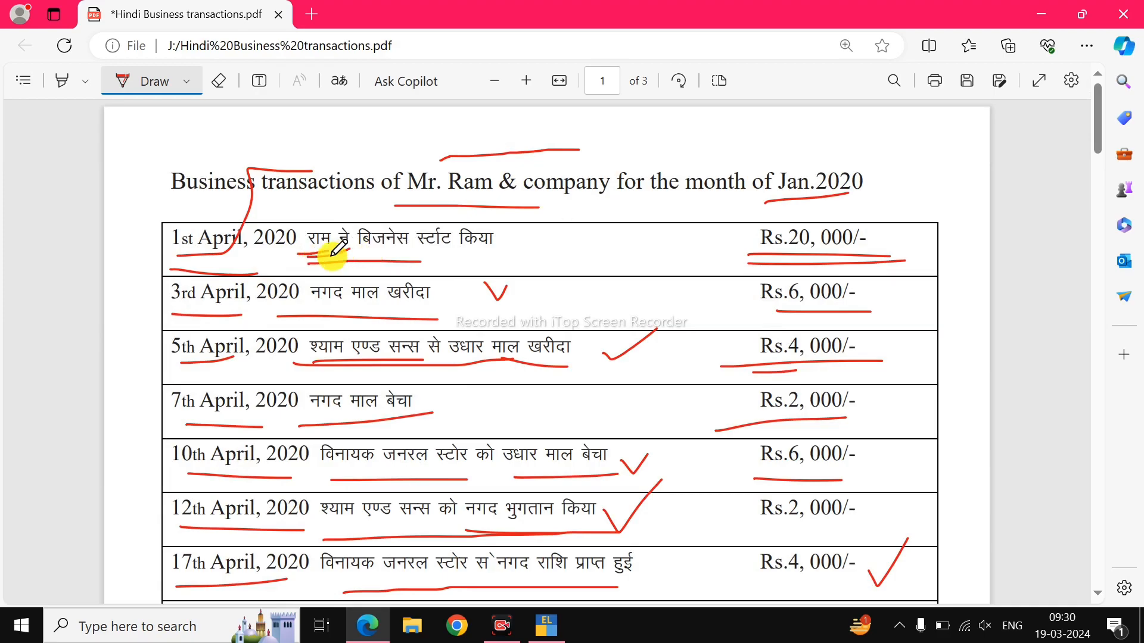
{"action": "mouse_move", "coordinate": [503, 234]}
{"action": "left_mouse_down"}
{"action": "mouse_move", "coordinate": [513, 242]}
{"action": "mouse_move", "coordinate": [551, 208]}
{"action": "left_mouse_up"}
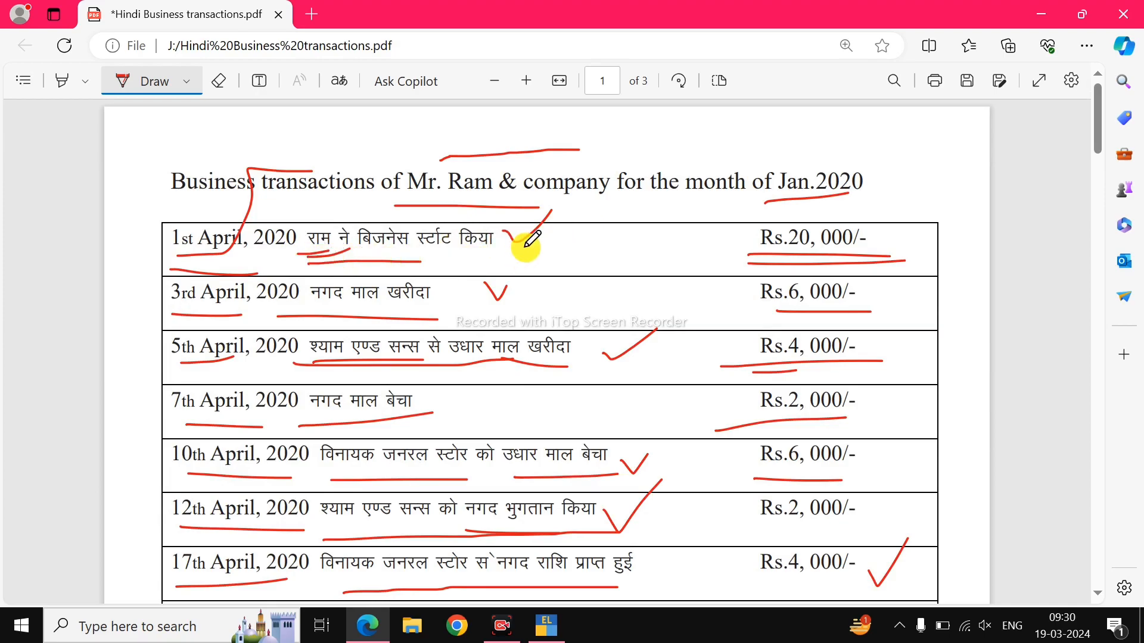
{"action": "left_click_drag", "start_coordinate": [340, 258], "coordinate": [395, 258]}
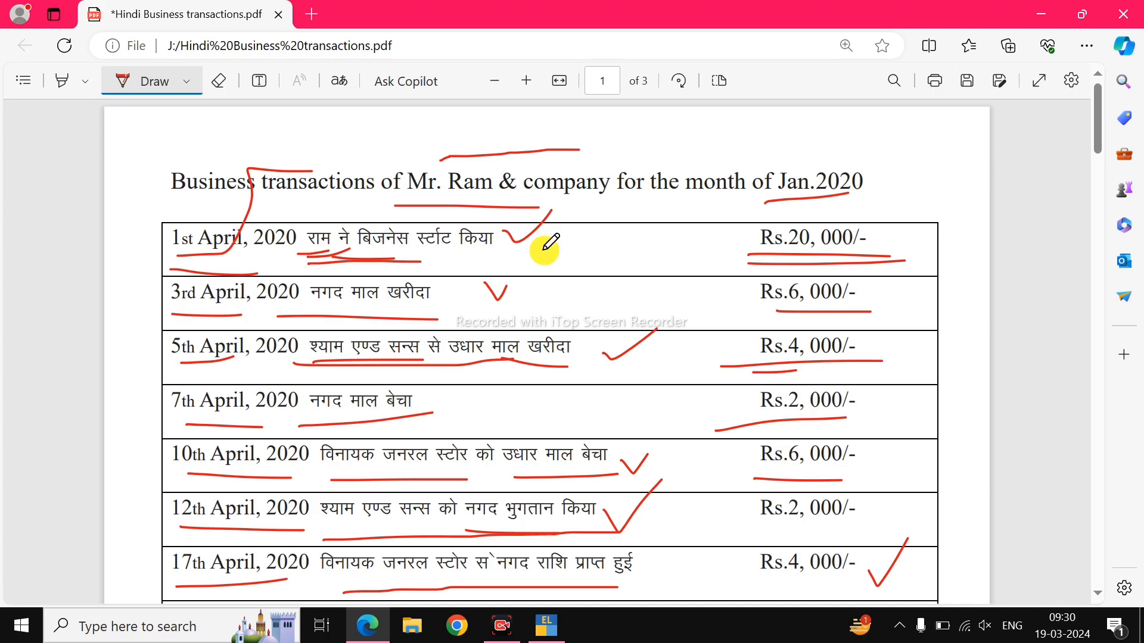
{"action": "scroll", "coordinate": [544, 248], "scroll_direction": "down", "scroll_amount": 1}
{"action": "scroll", "coordinate": [544, 248], "scroll_direction": "up", "scroll_amount": 1}
Quit the blank voucher and open the Balance Sheet in detailed view (Alt+F5).
{"action": "key", "text": "alt+Tab"}
{"action": "key", "text": "Escape"}
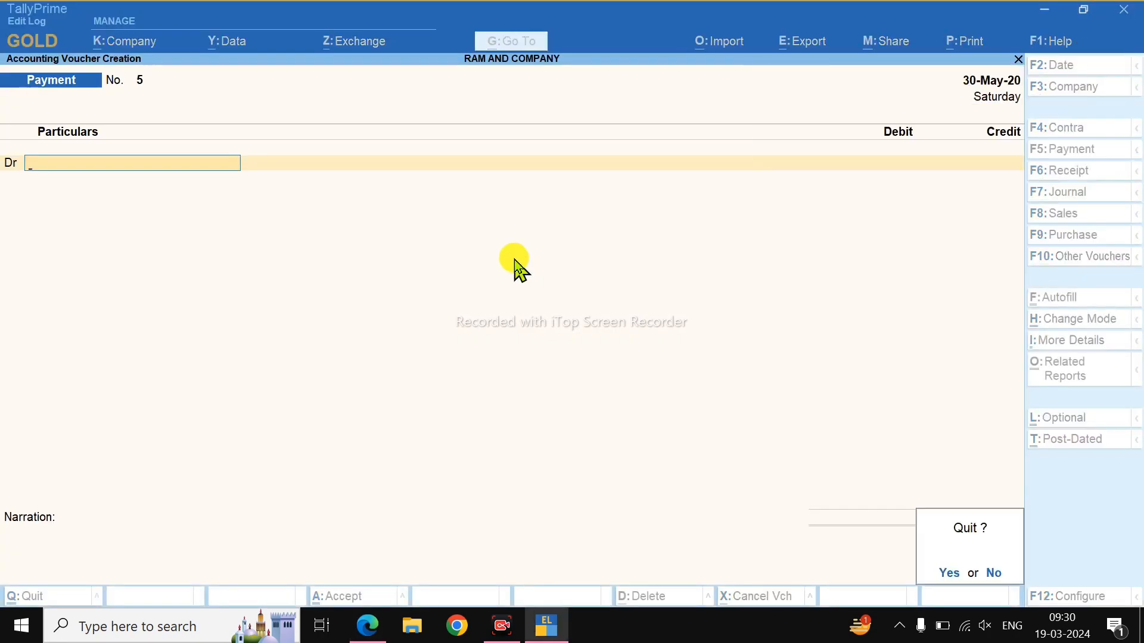
{"action": "key", "text": "Return"}
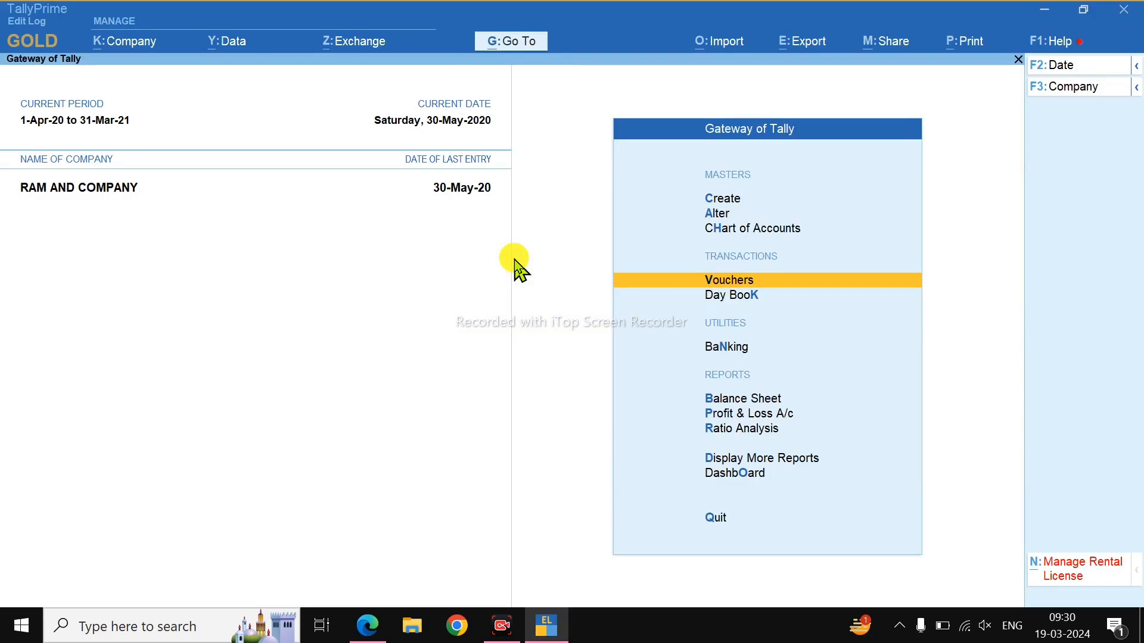
{"action": "key", "text": "Down"}
{"action": "key", "text": "Down"}
{"action": "key", "text": "Down"}
{"action": "key", "text": "Return"}
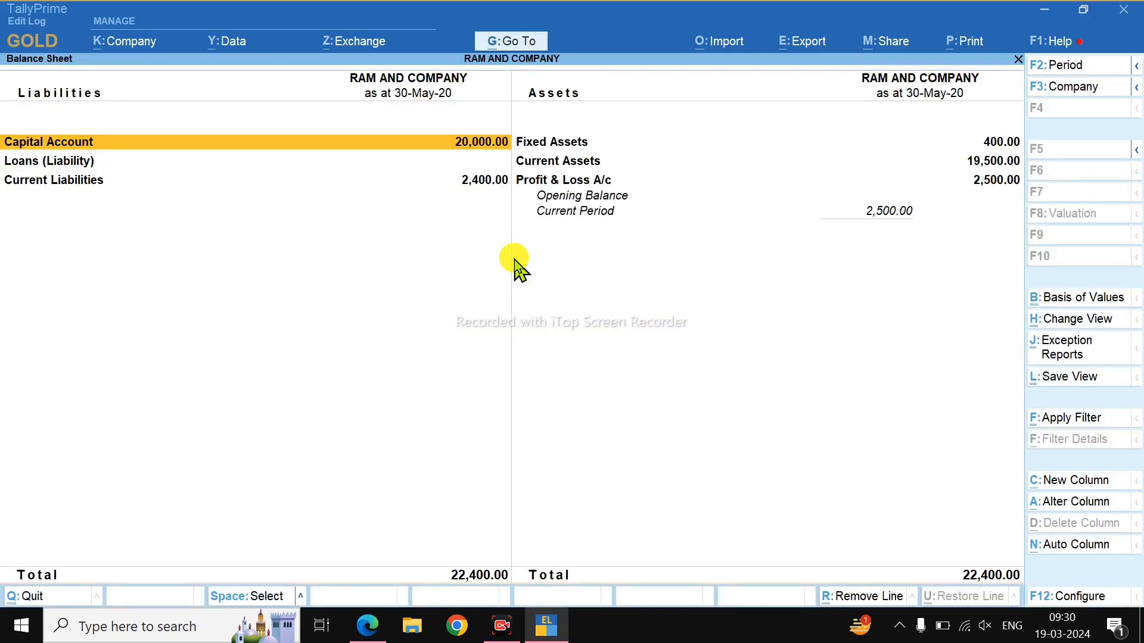
{"action": "key", "text": "alt+F5"}
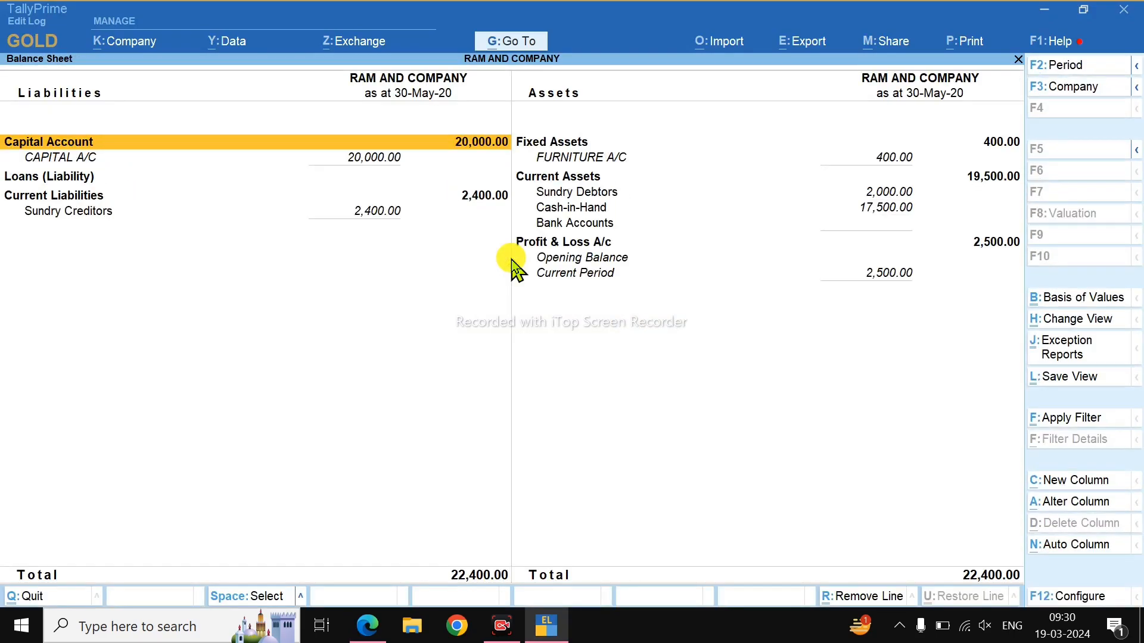
Review the CAPITAL A/C and FURNITURE A/C balances and the Sundry Creditors and Sundry Debtors breakdowns.
{"action": "left_click", "coordinate": [120, 174]}
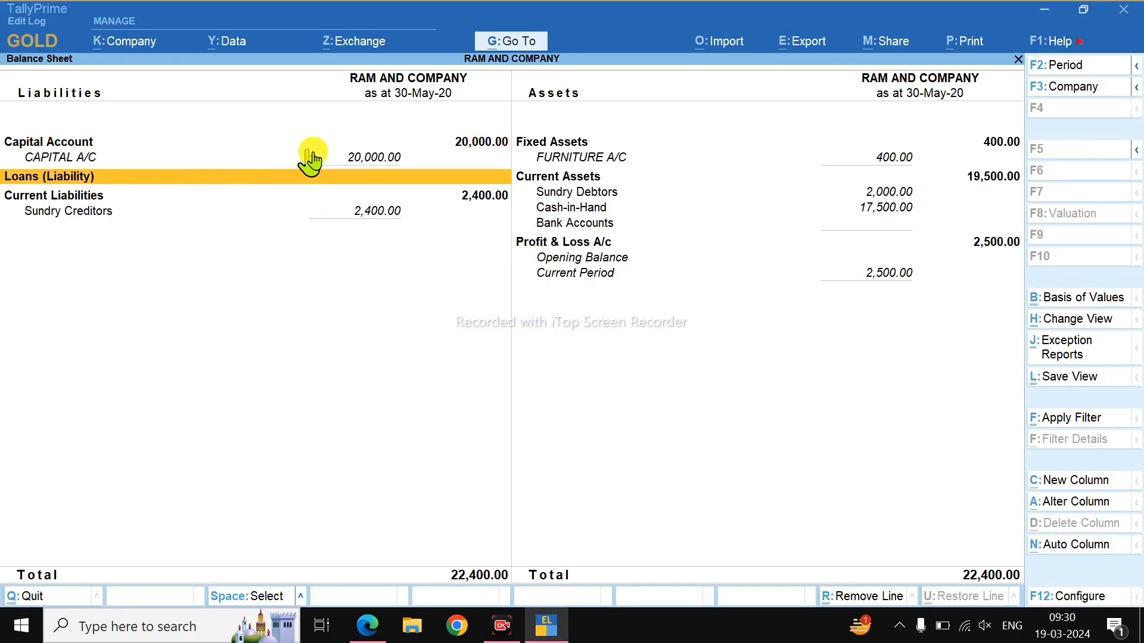
{"action": "left_click", "coordinate": [349, 160]}
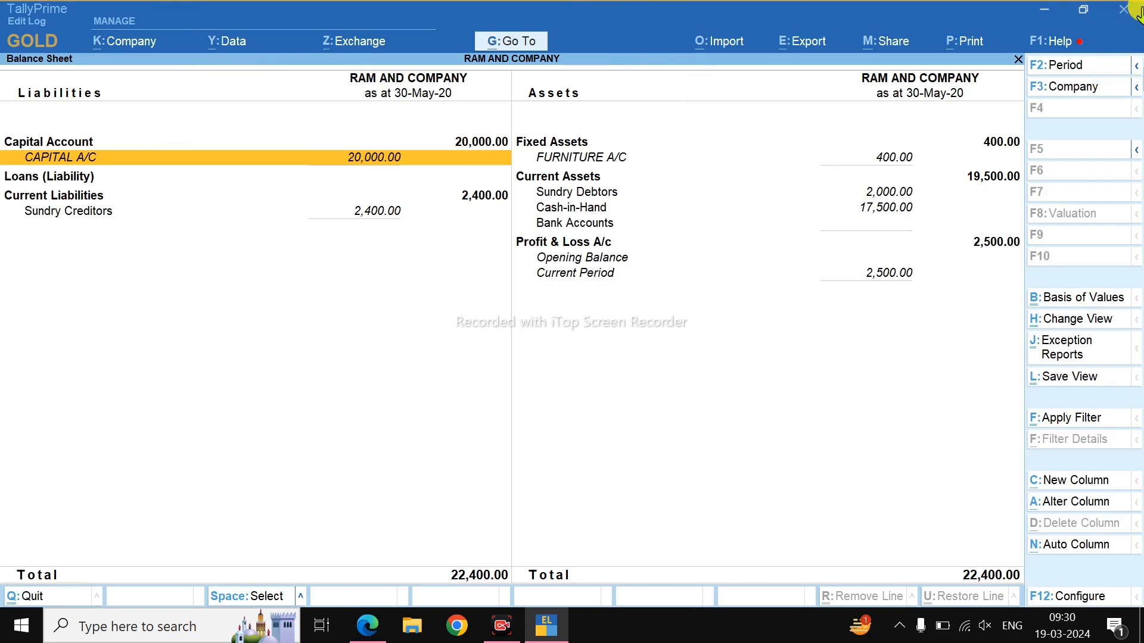
{"action": "left_click", "coordinate": [191, 215]}
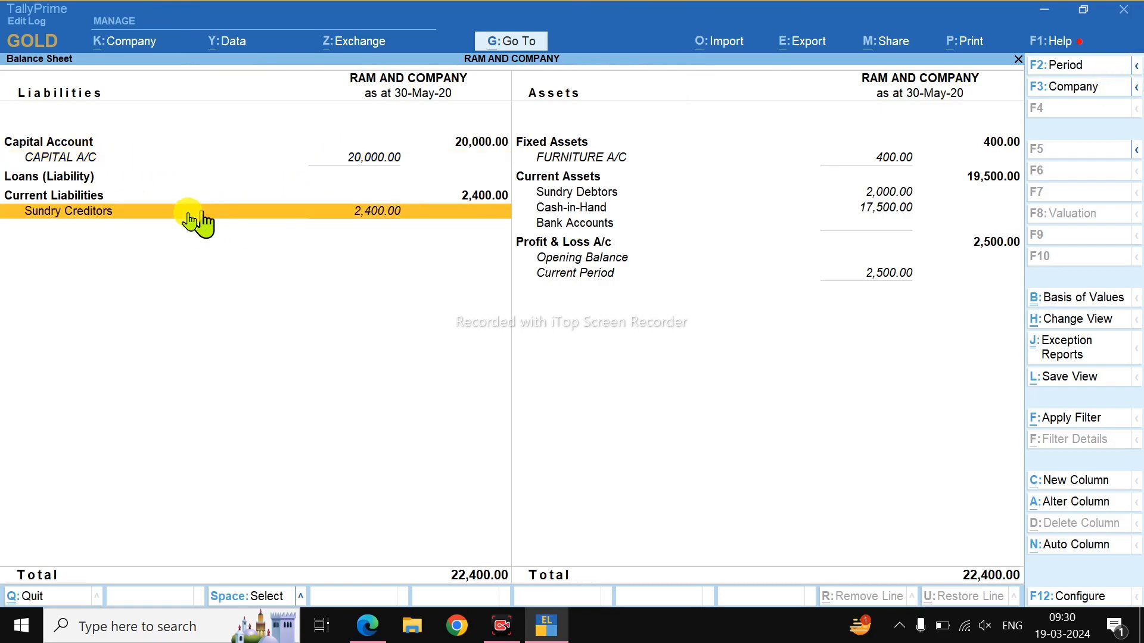
{"action": "left_click", "coordinate": [349, 218]}
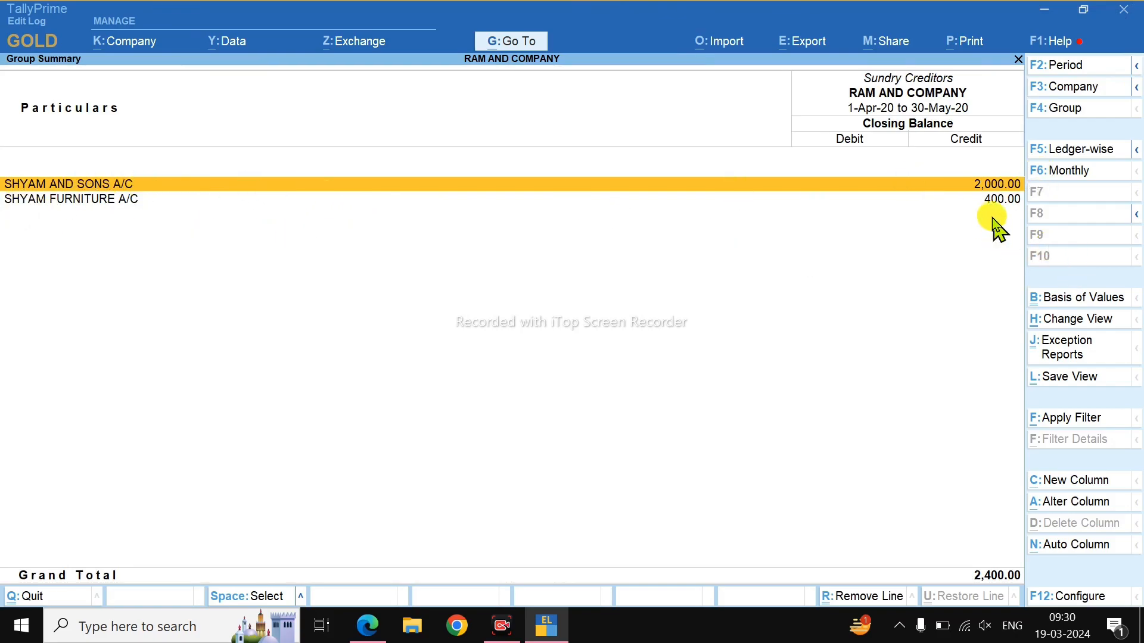
{"action": "key", "text": "Escape"}
{"action": "left_click", "coordinate": [625, 161]}
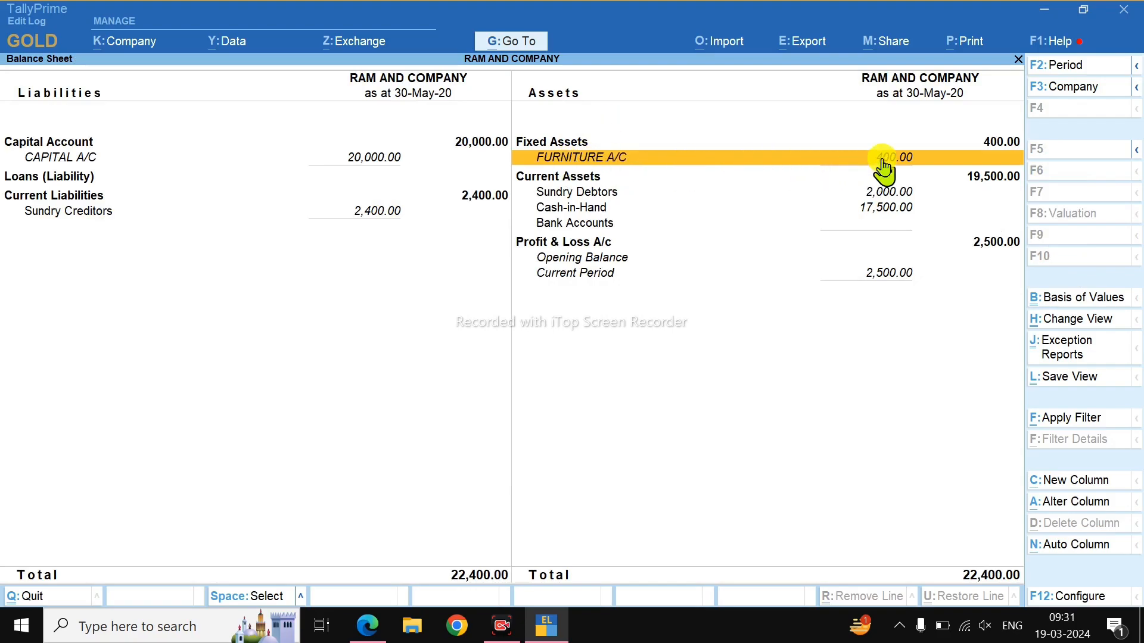
{"action": "left_click", "coordinate": [884, 195]}
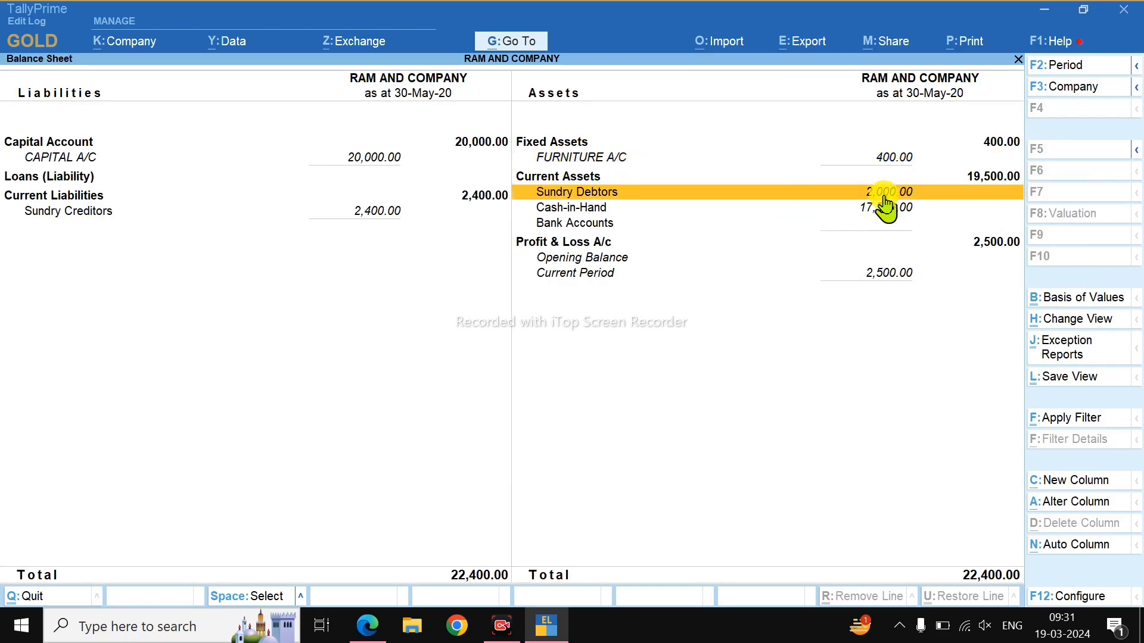
{"action": "left_click", "coordinate": [883, 196]}
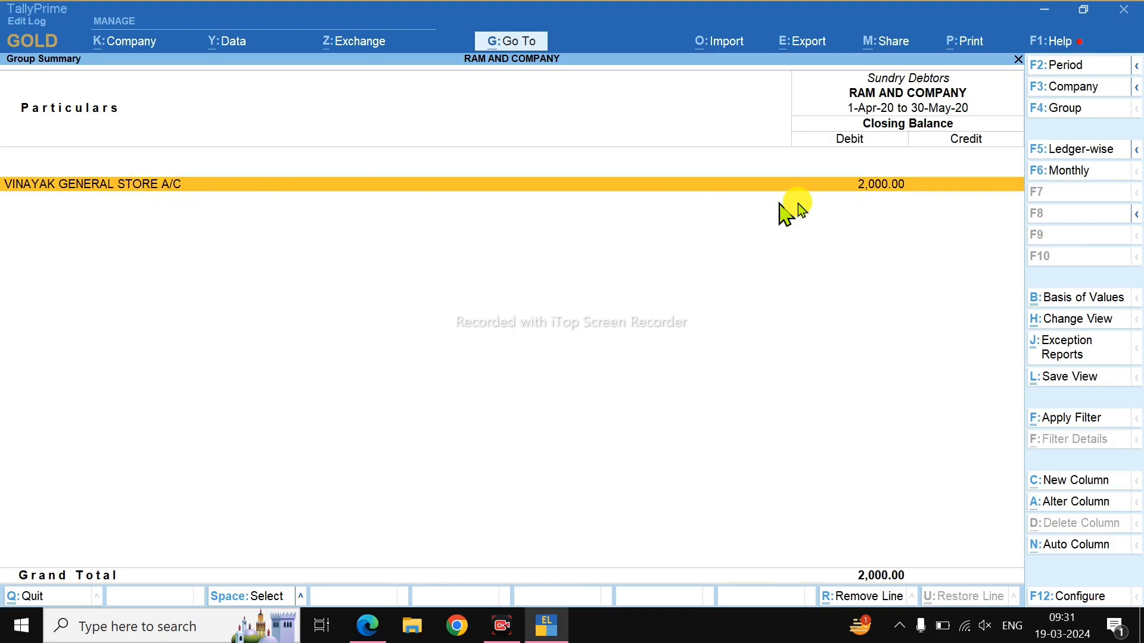
{"action": "key", "text": "Escape"}
Check the Cash-in-Hand breakdown, then close the Balance Sheet and open Profit & Loss A/c.
{"action": "left_click", "coordinate": [873, 224]}
{"action": "key", "text": "Return"}
{"action": "key", "text": "Return"}
{"action": "key", "text": "Escape"}
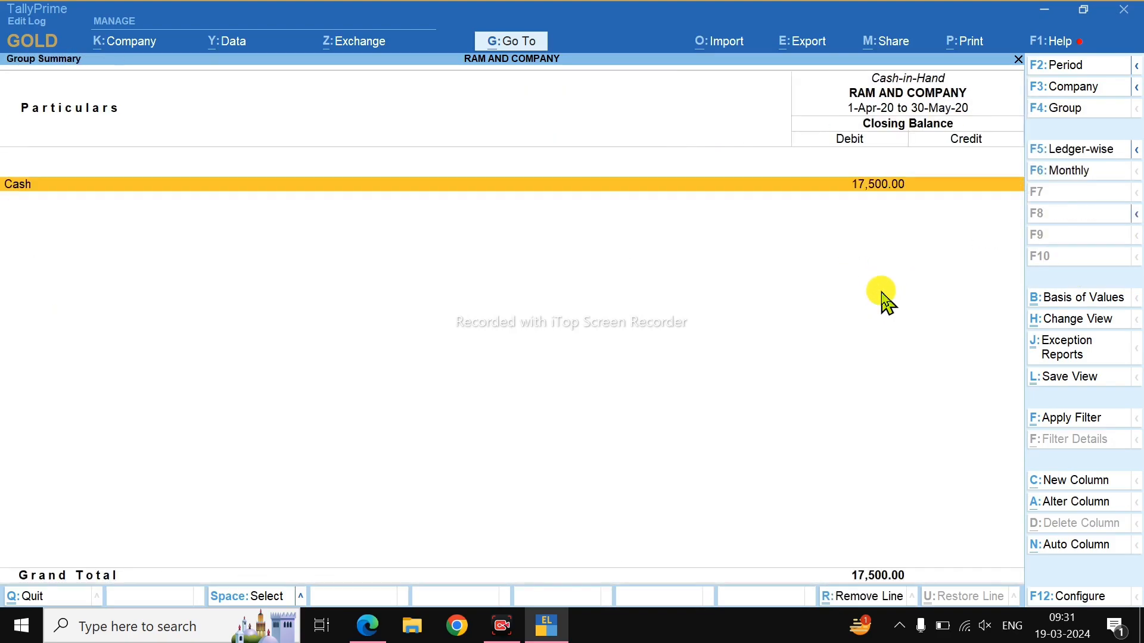
{"action": "key", "text": "Escape"}
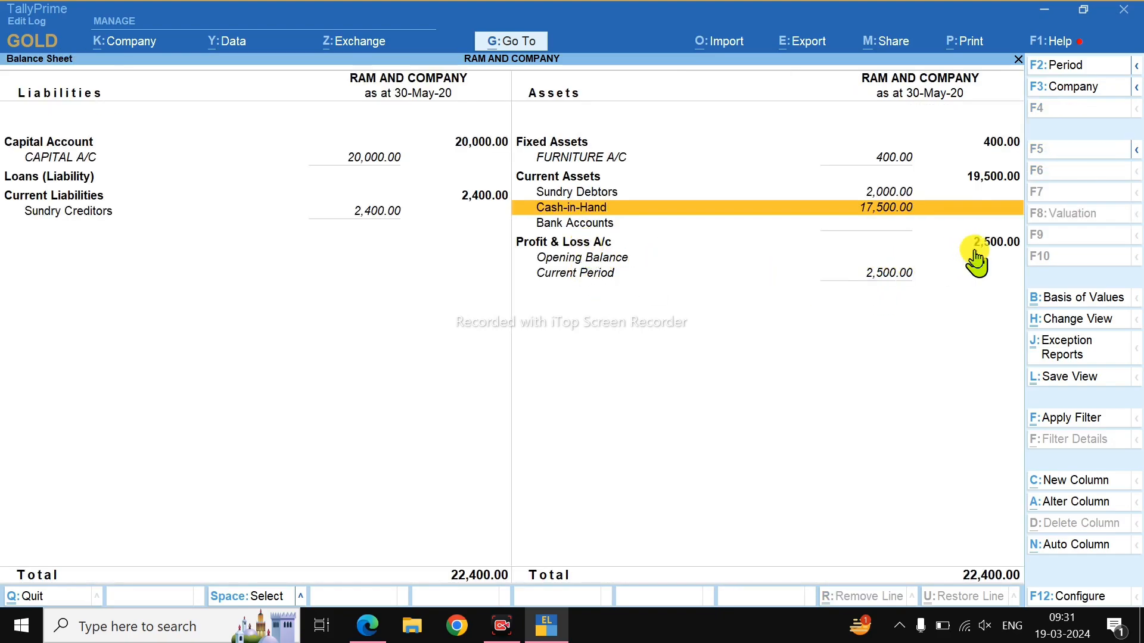
{"action": "key", "text": "Escape"}
{"action": "left_click", "coordinate": [738, 414]}
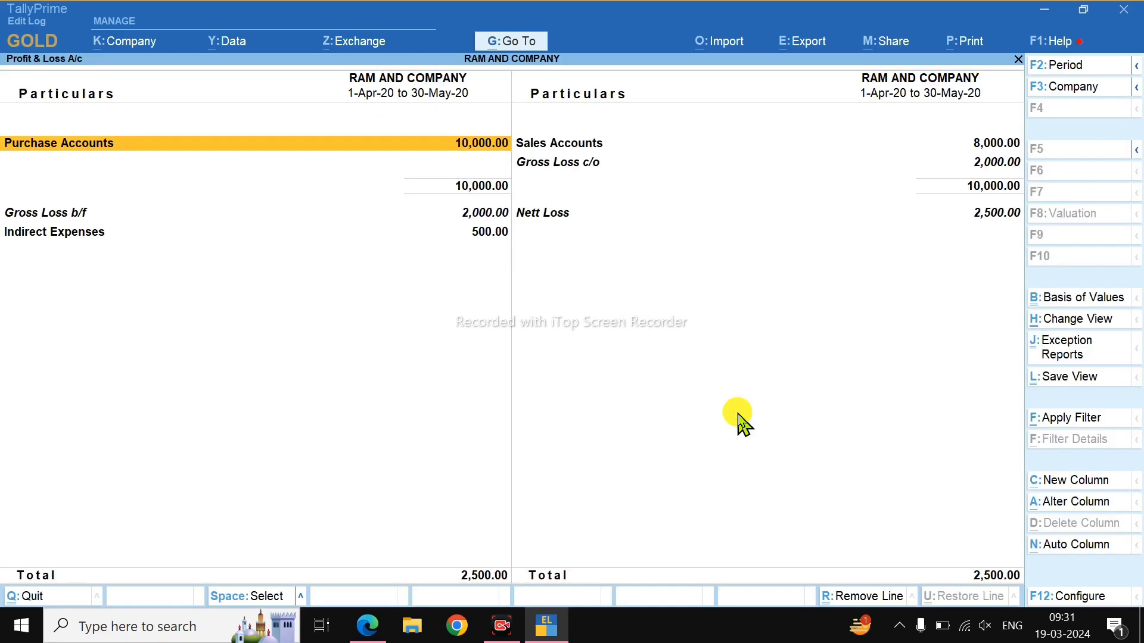
Drill into Purchase Accounts, view Profit & Loss in detail (Alt+F1), then return to the Gateway of Tally.
{"action": "key", "text": "Return"}
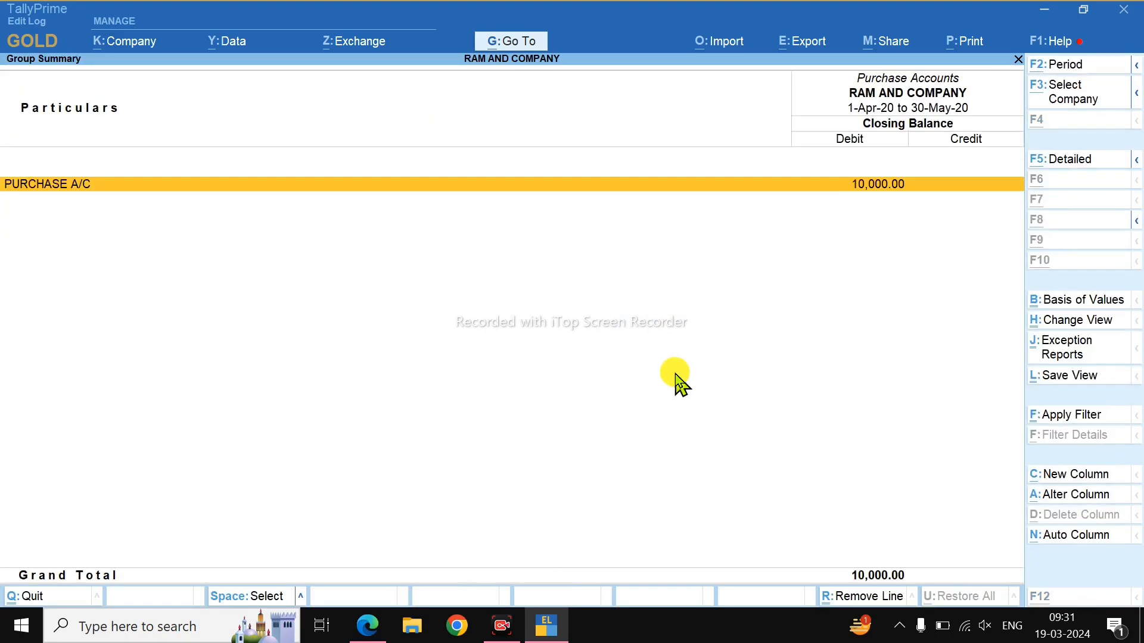
{"action": "key", "text": "Escape"}
{"action": "key", "text": "Escape"}
{"action": "key", "text": "Return"}
{"action": "key", "text": "alt+F1"}
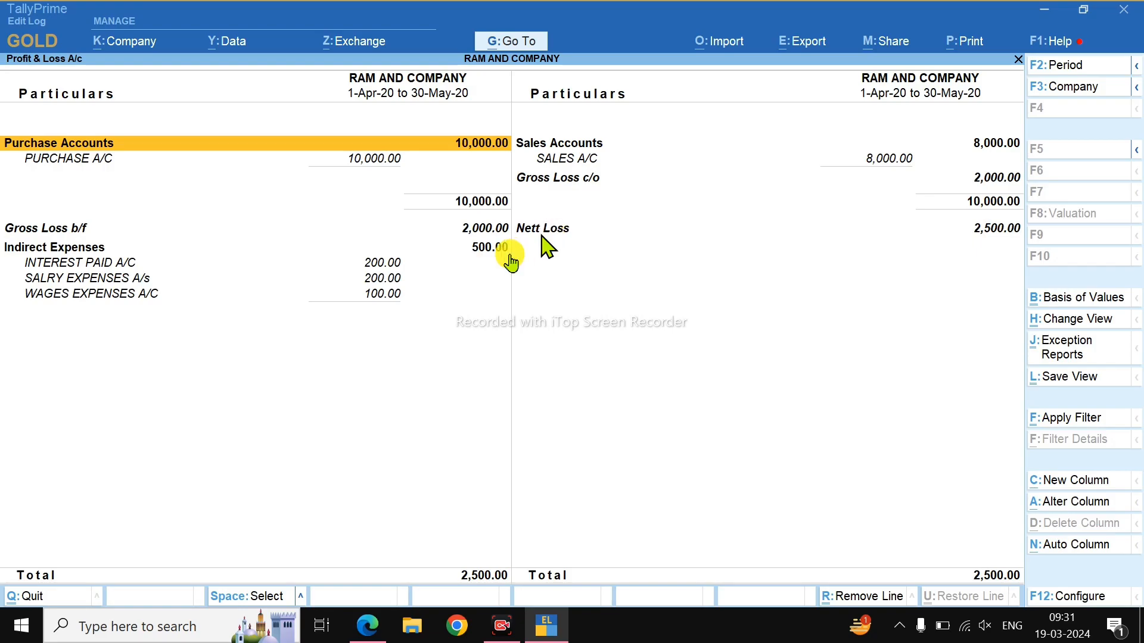
{"action": "key", "text": "Escape"}
{"action": "key", "text": "Escape"}
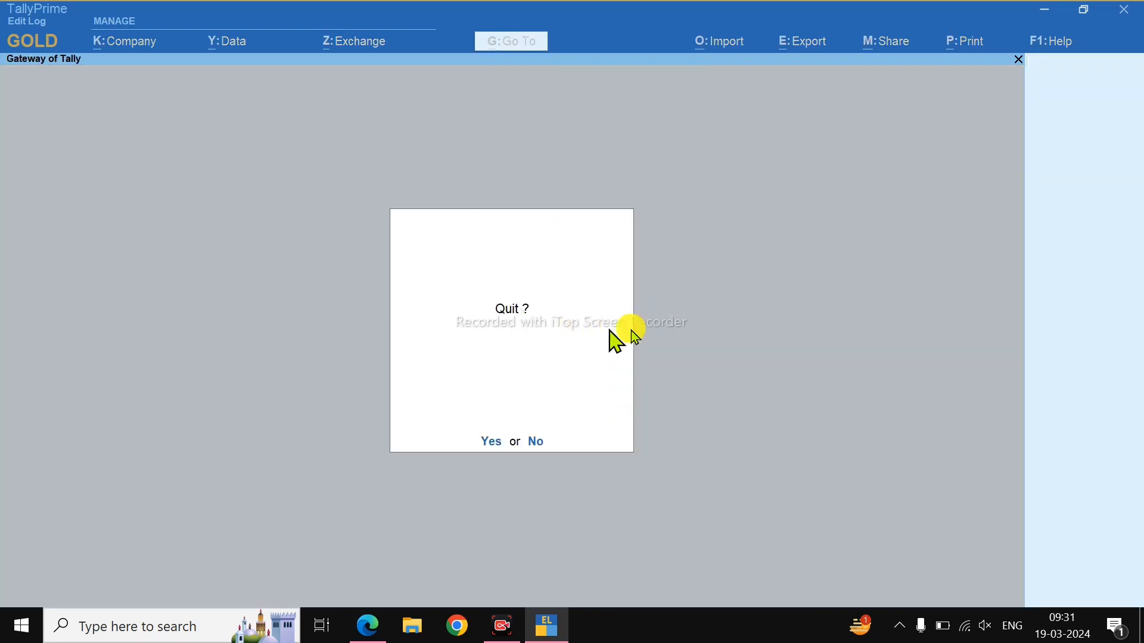
{"action": "key", "text": "Escape"}
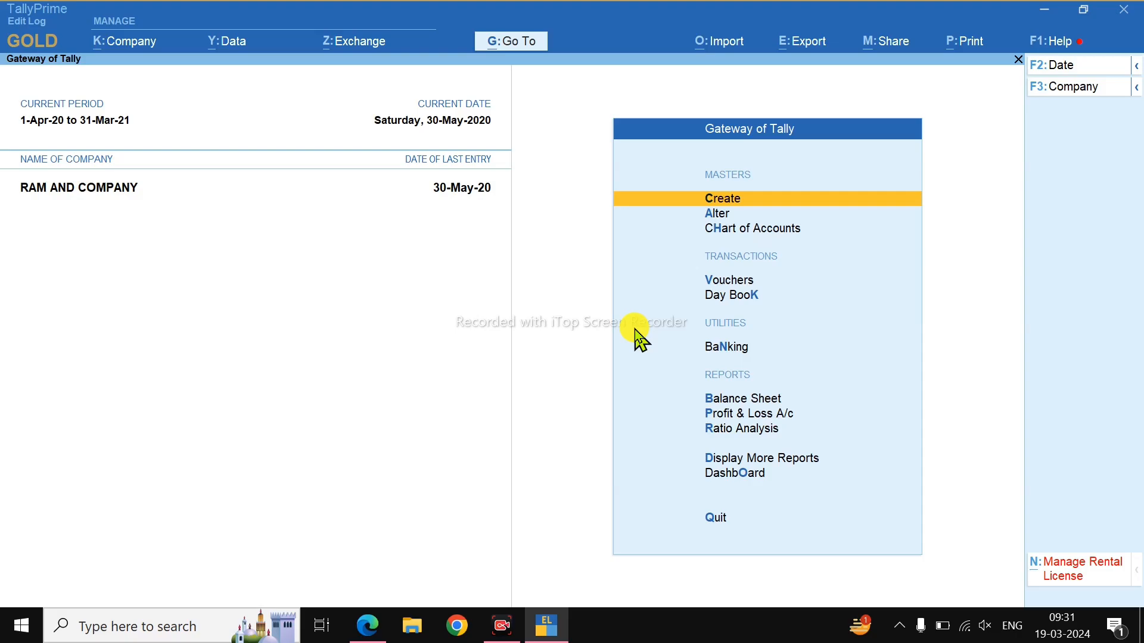
{"action": "key", "text": "alt+Tab"}
{"action": "key", "text": "alt+Tab"}
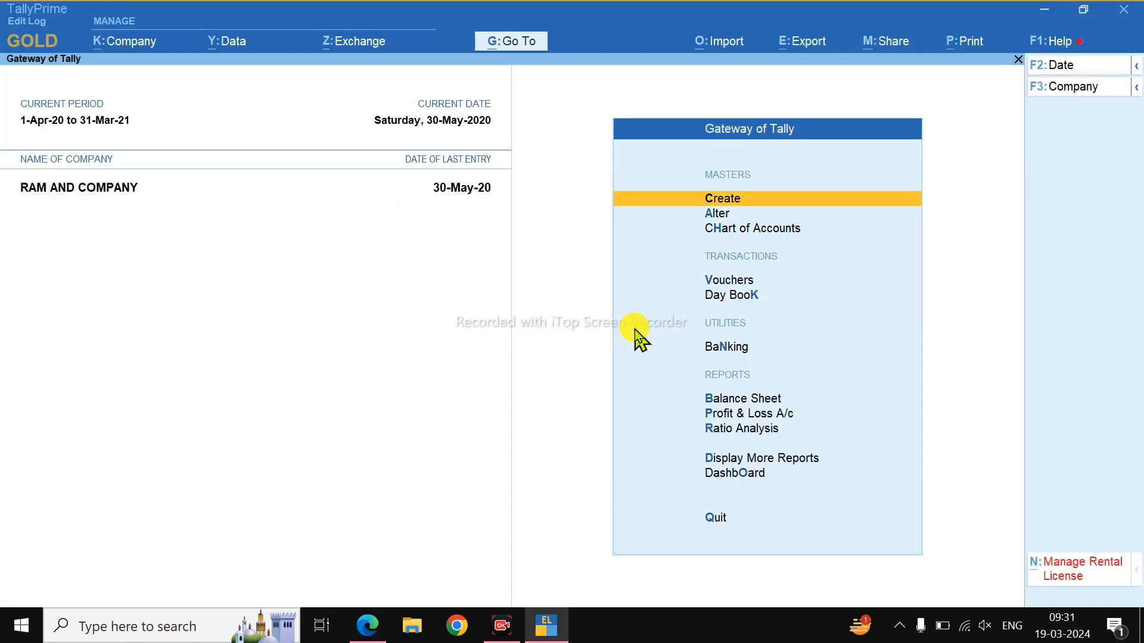